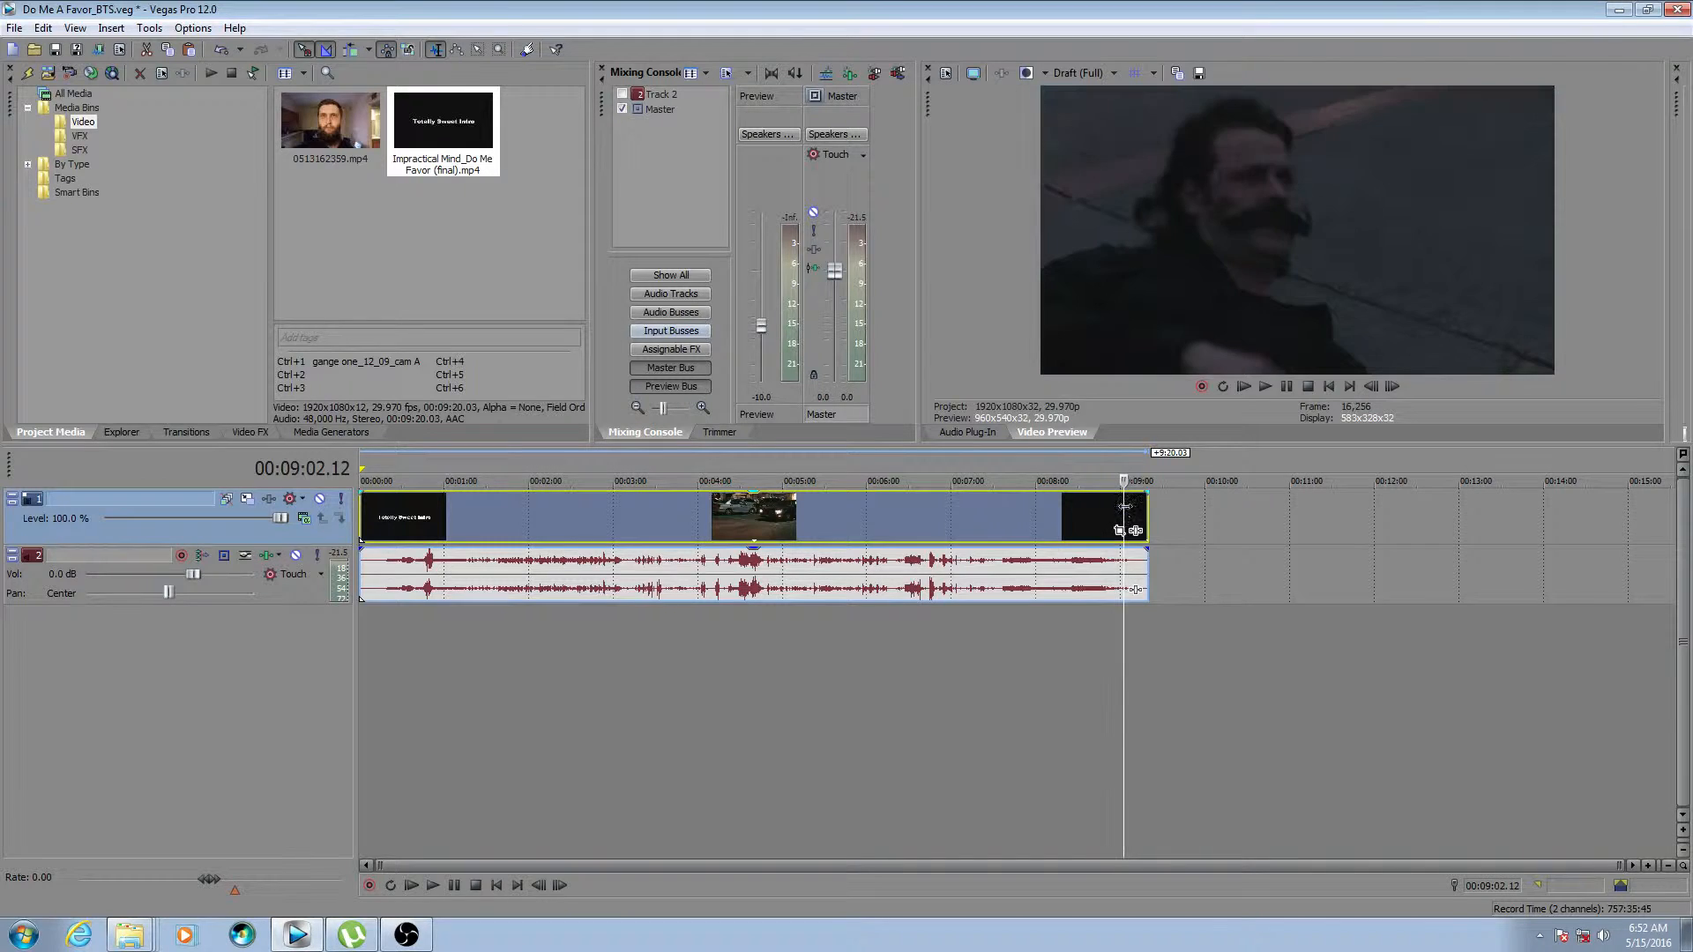
Play and scrub through the closing parking-lot scene between about 00:08:48 and 00:09:11 to examine the shots.
{"action": "left_click", "coordinate": [1112, 508]}
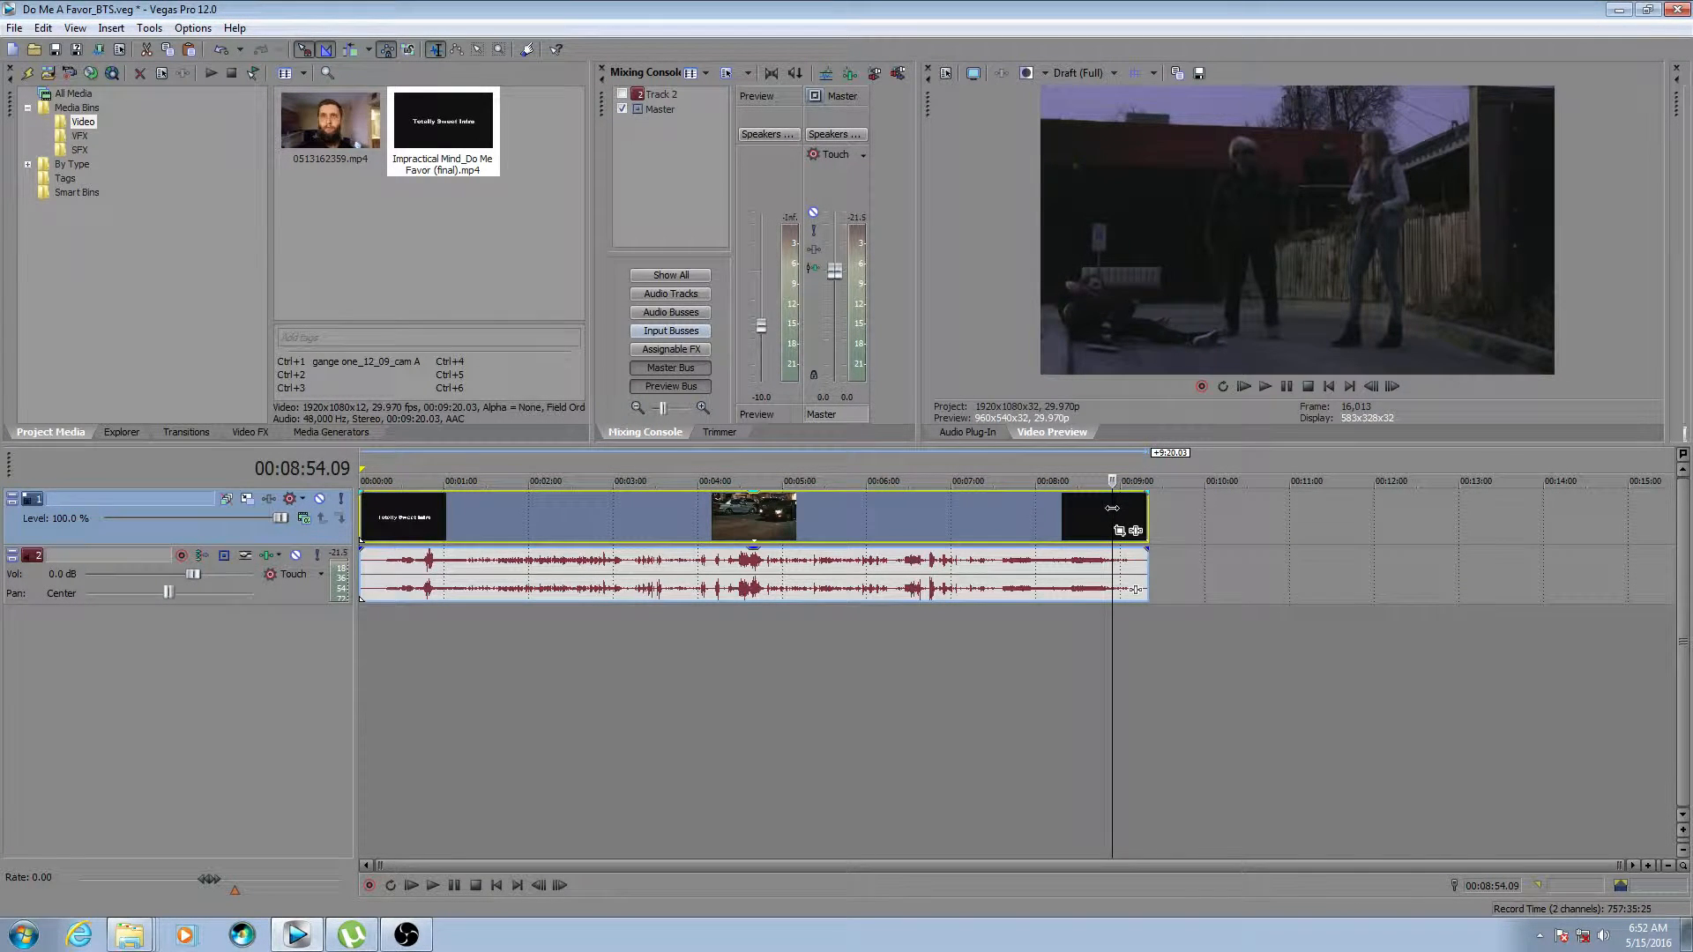
{"action": "key", "text": "space"}
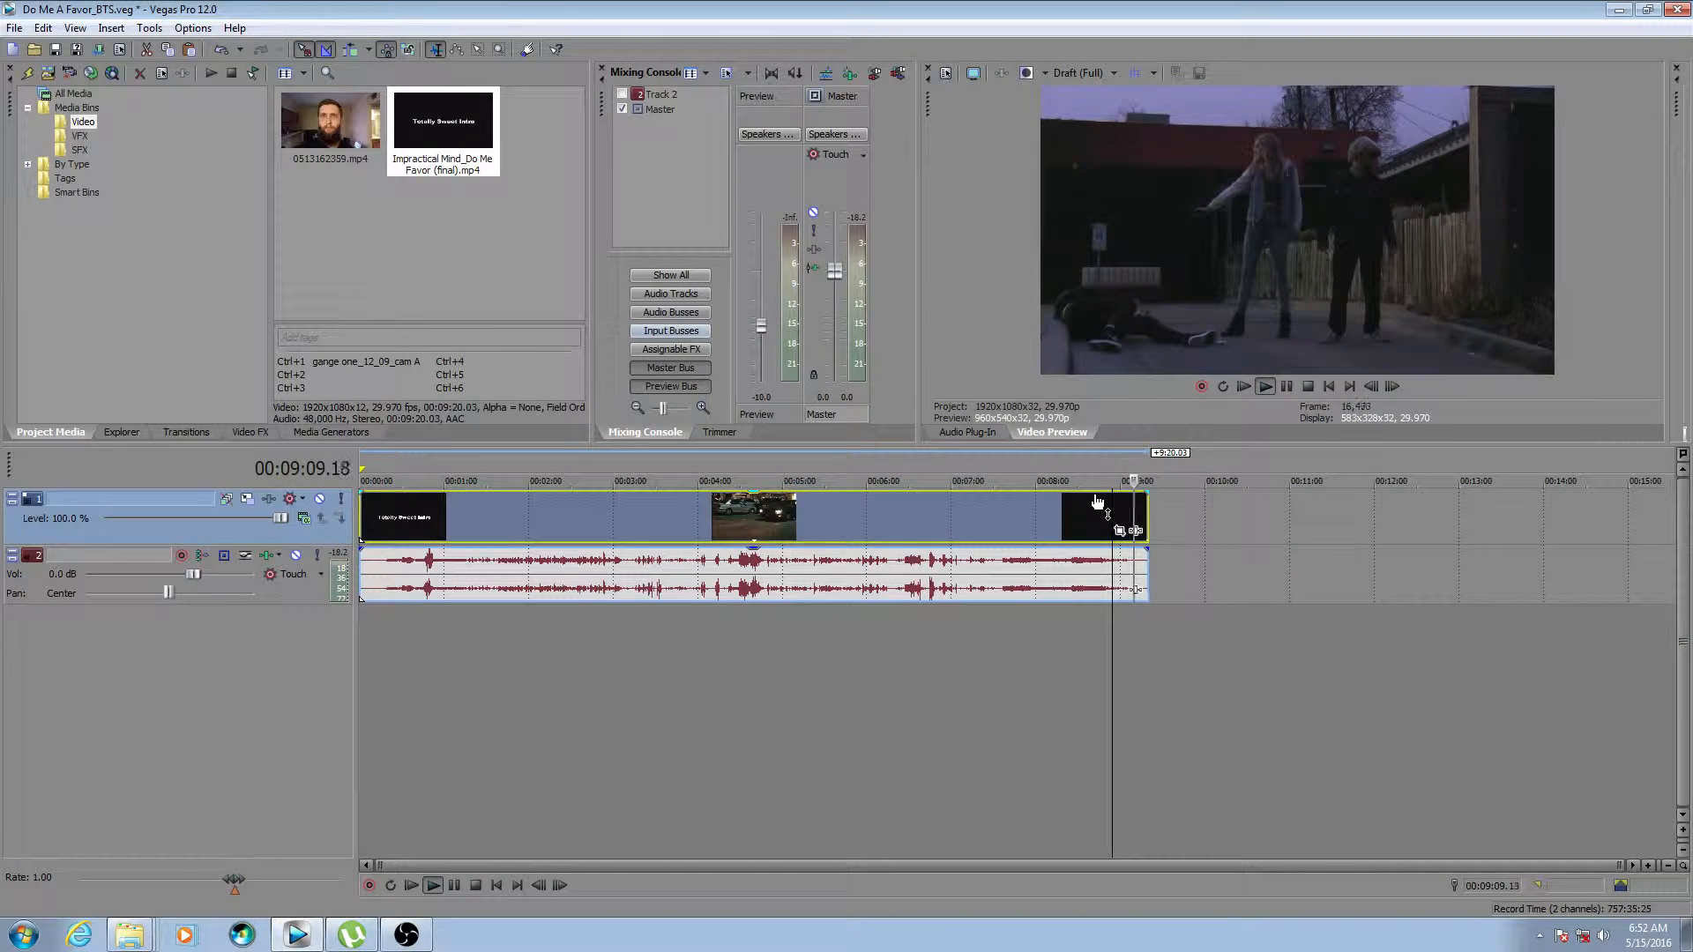
{"action": "key", "text": "Return"}
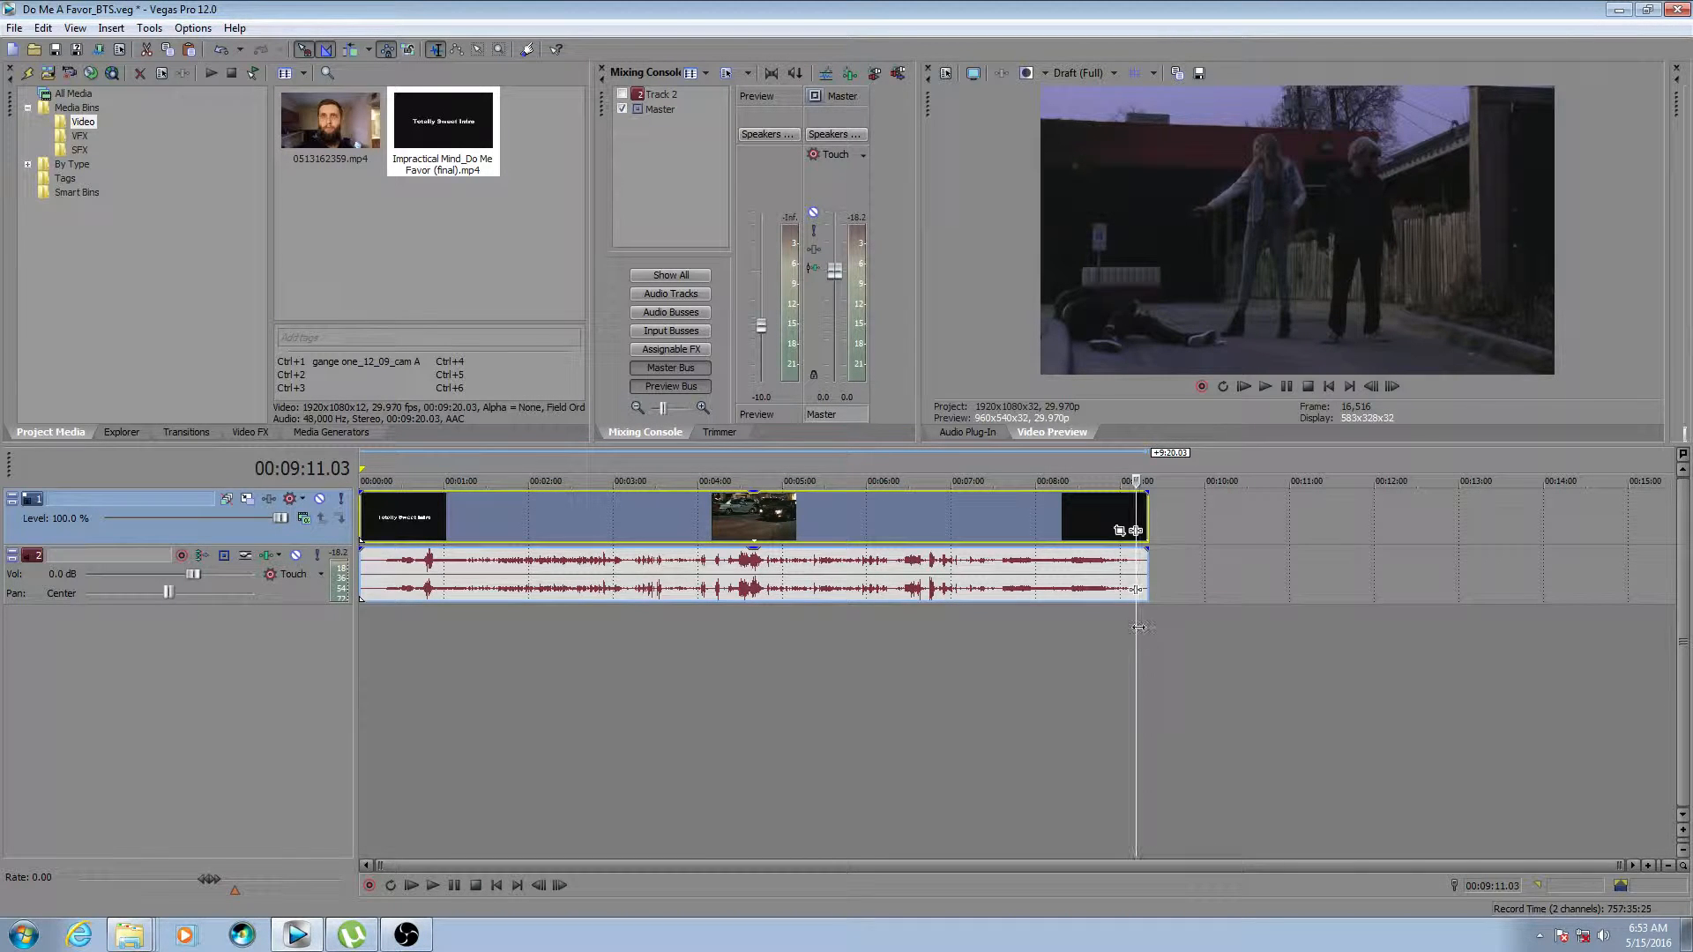
{"action": "mouse_move", "coordinate": [1138, 627]}
{"action": "left_mouse_down"}
{"action": "mouse_move", "coordinate": [1061, 636]}
{"action": "mouse_move", "coordinate": [1112, 635]}
{"action": "left_mouse_up"}
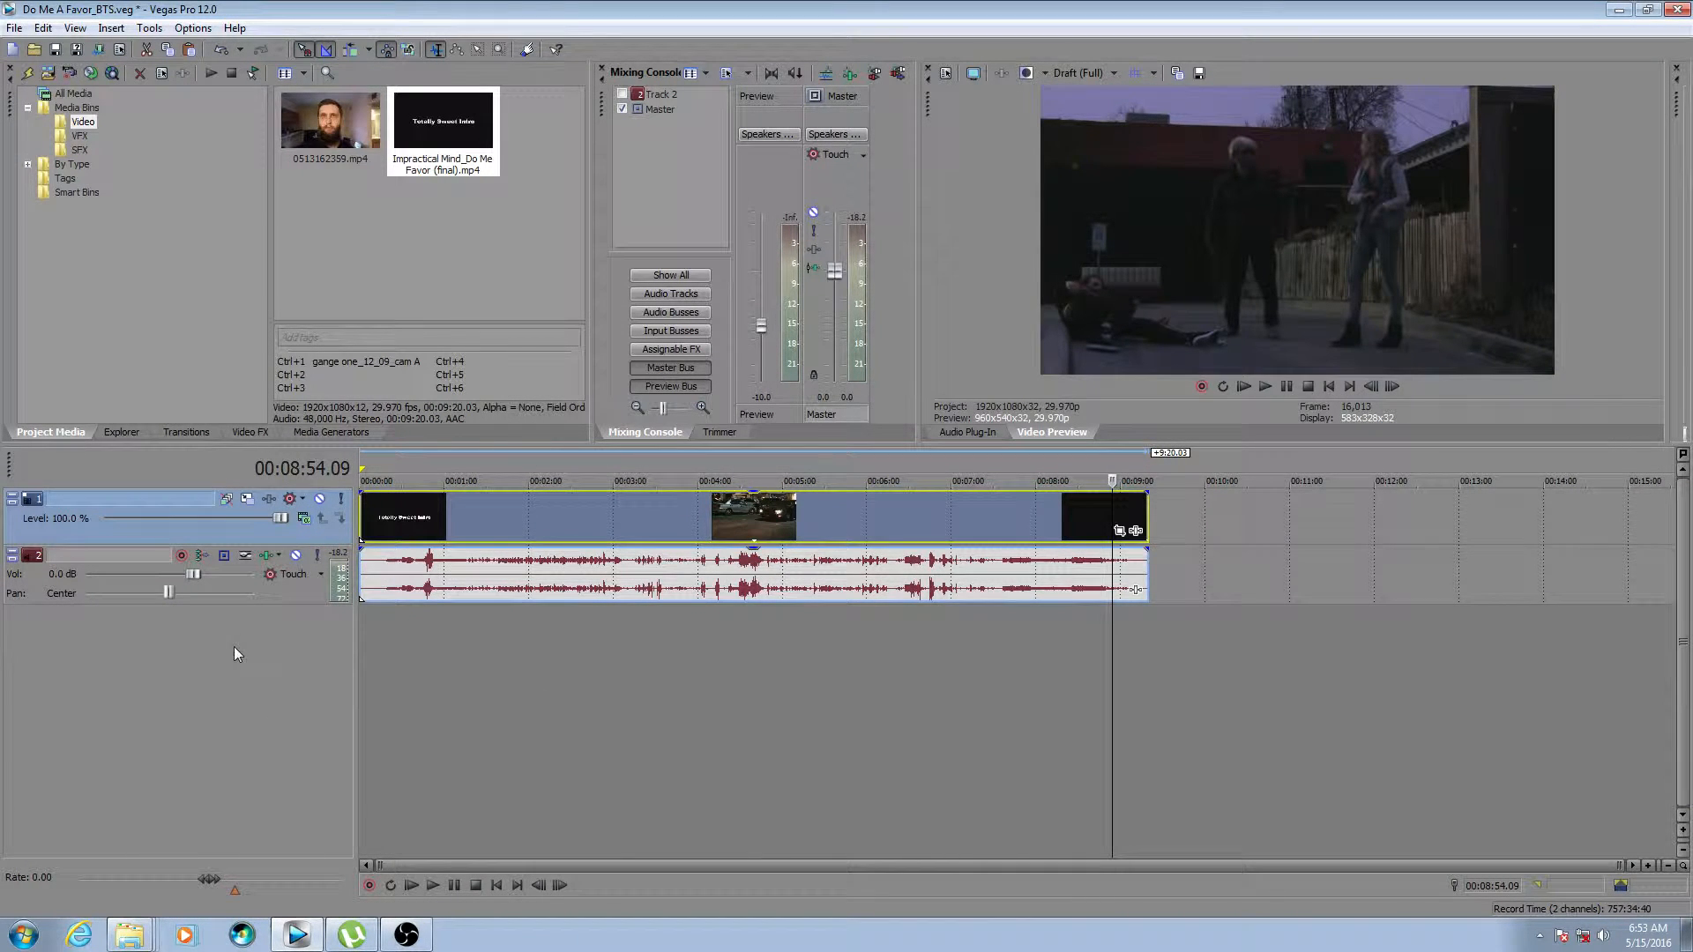
{"action": "left_click_drag", "start_coordinate": [1112, 635], "coordinate": [1105, 629]}
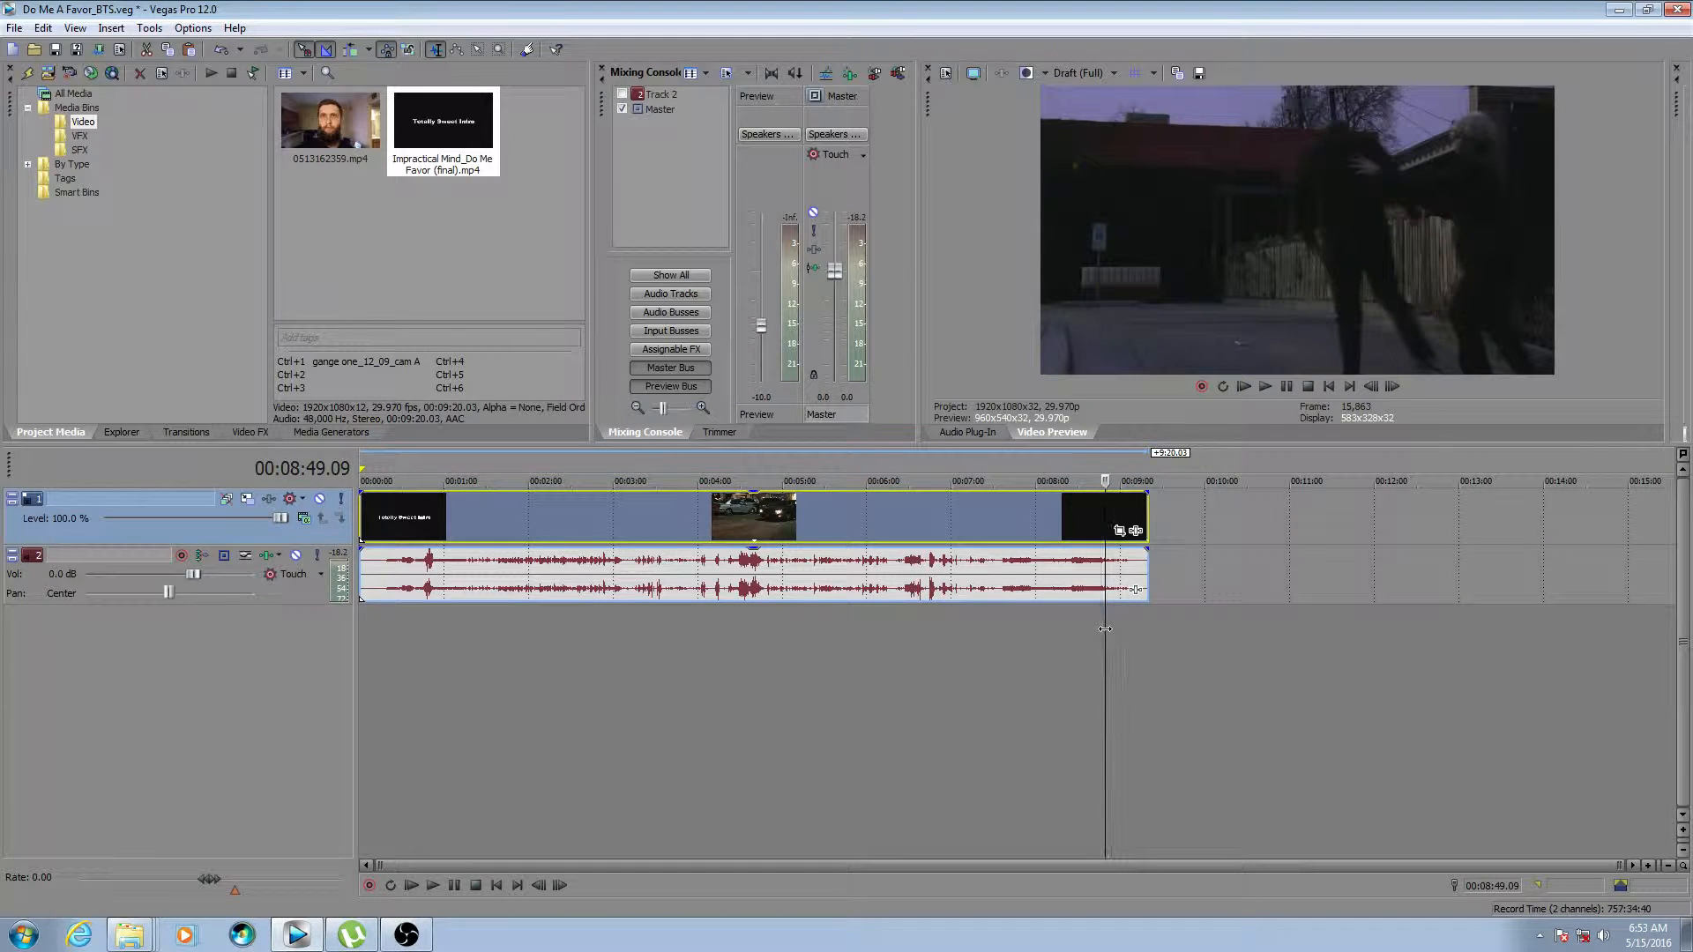
{"action": "key", "text": "j"}
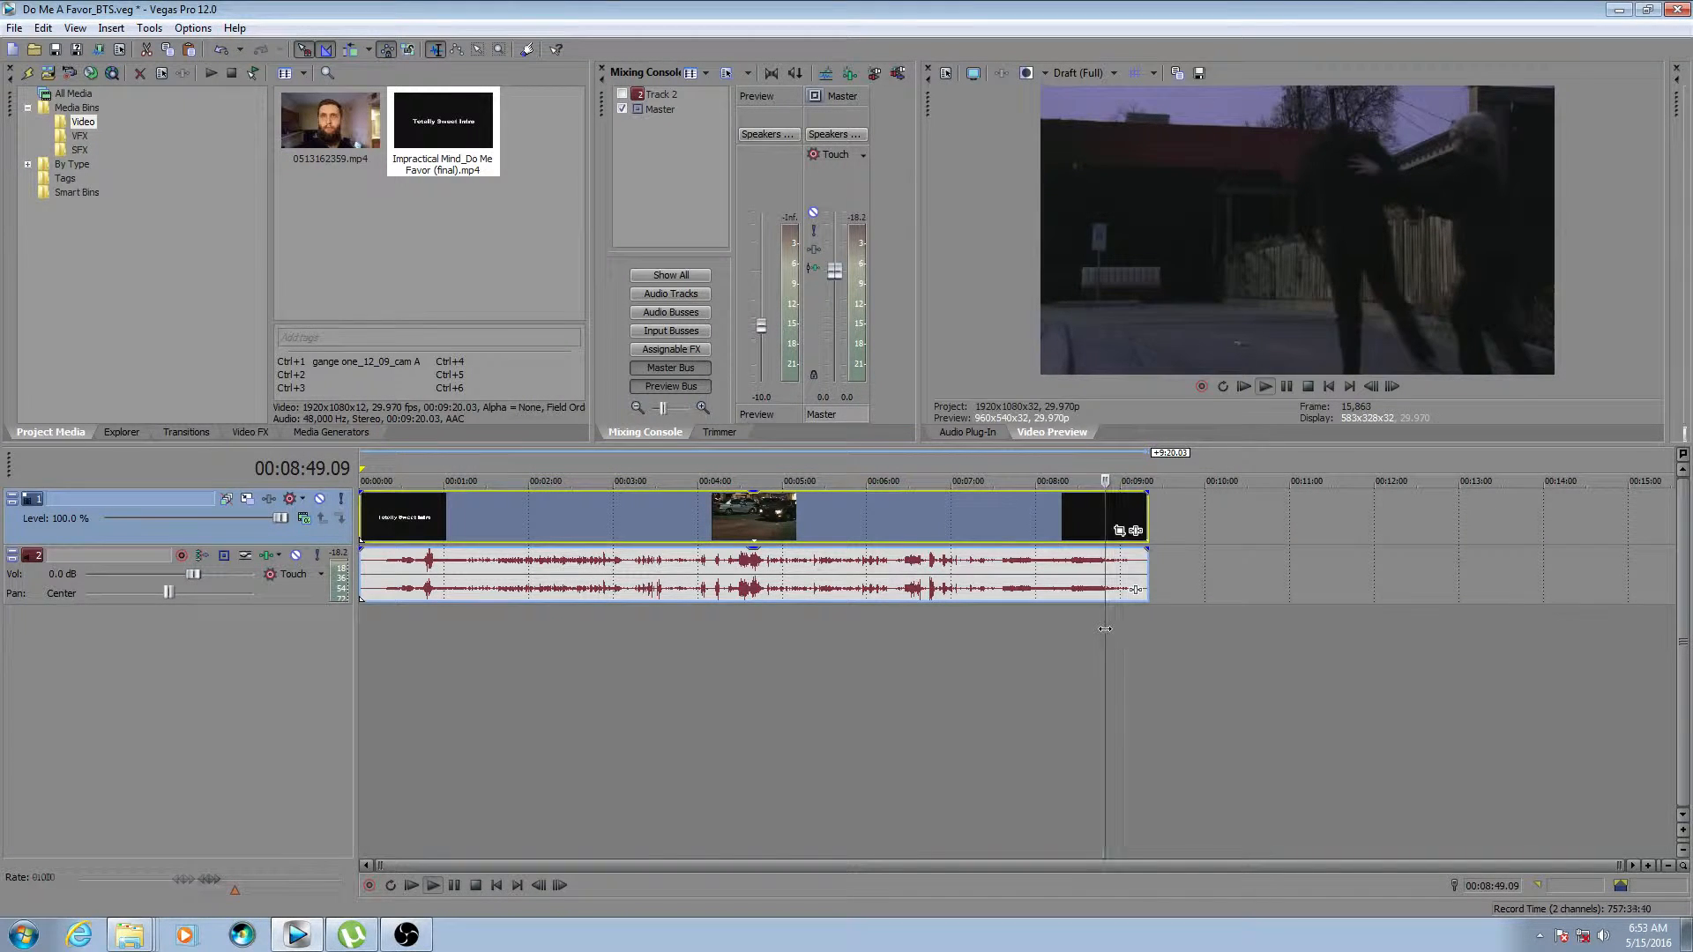
{"action": "key", "text": "k"}
{"action": "left_click_drag", "start_coordinate": [1105, 629], "coordinate": [1103, 633]}
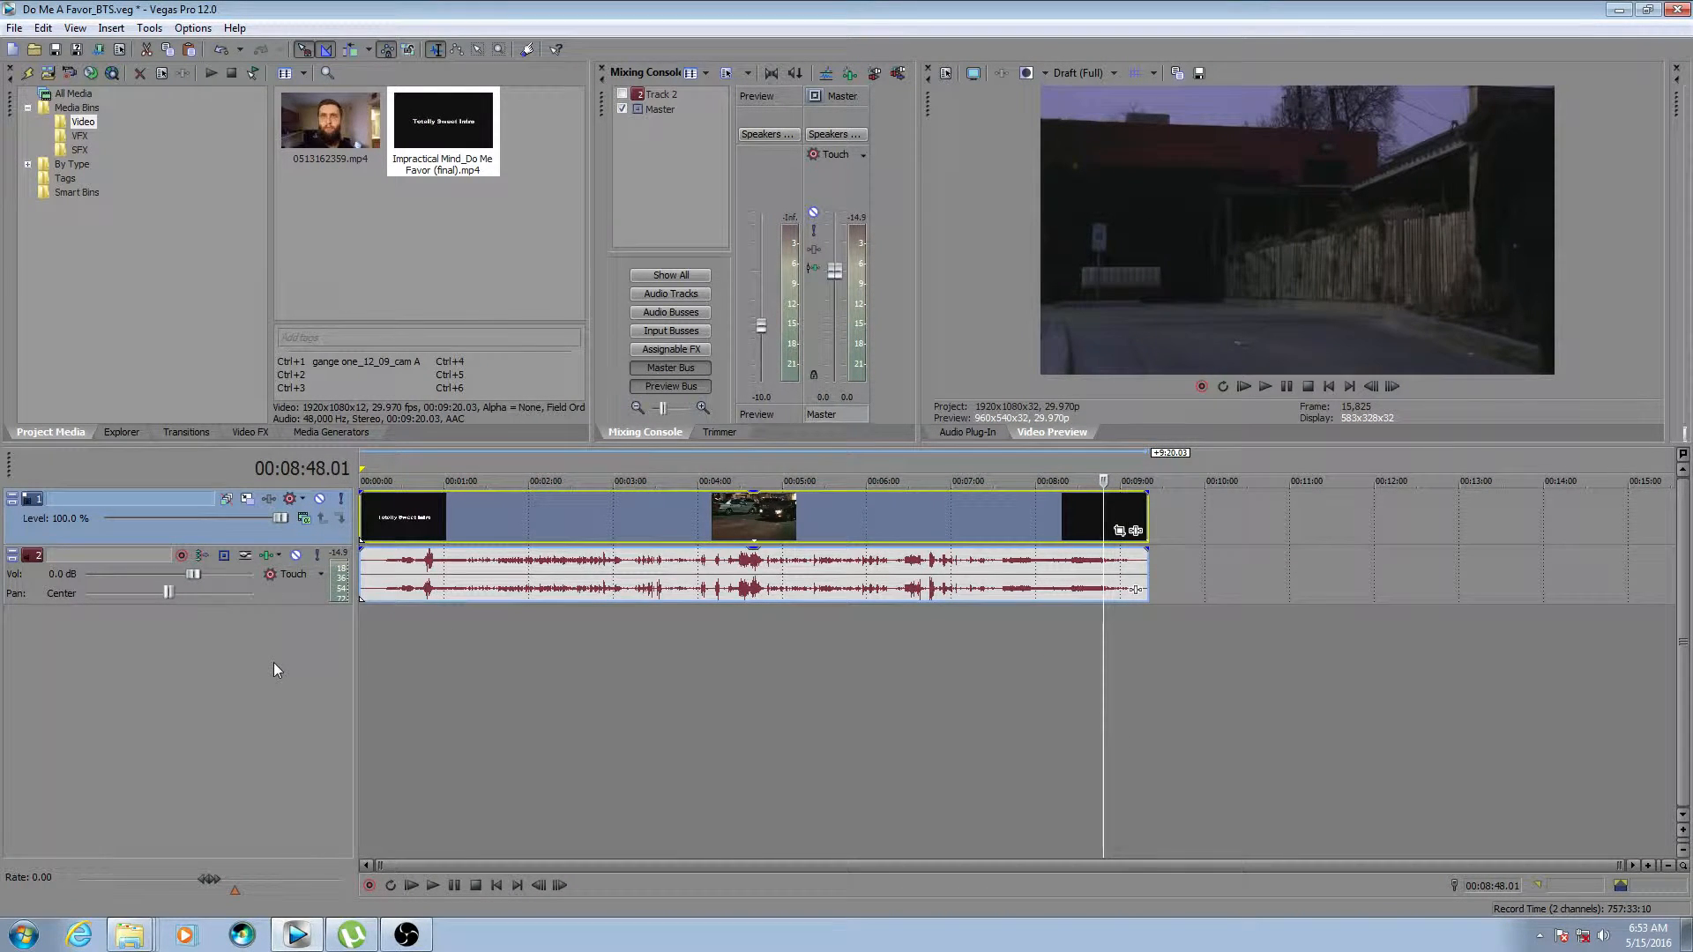
Insert a new video track above the film and place Muzzle_Flash_07.mov from the VFX bin on it at about 00:08:57.
{"action": "right_click", "coordinate": [234, 532]}
{"action": "left_click", "coordinate": [283, 569]}
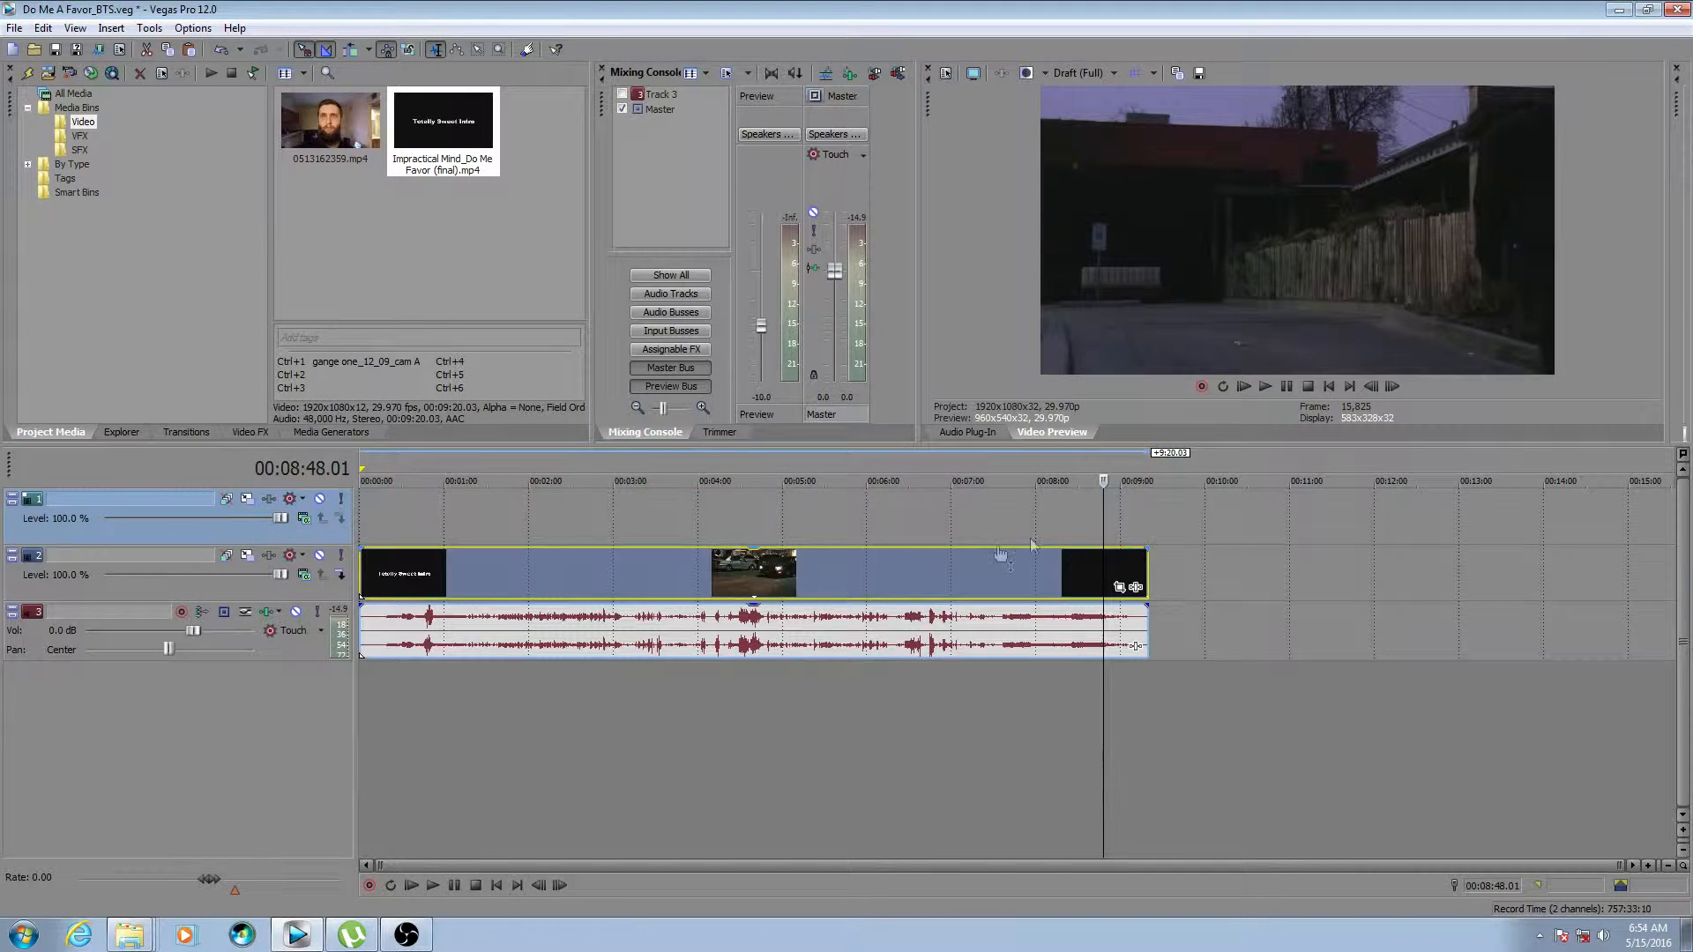
{"action": "left_click", "coordinate": [77, 136]}
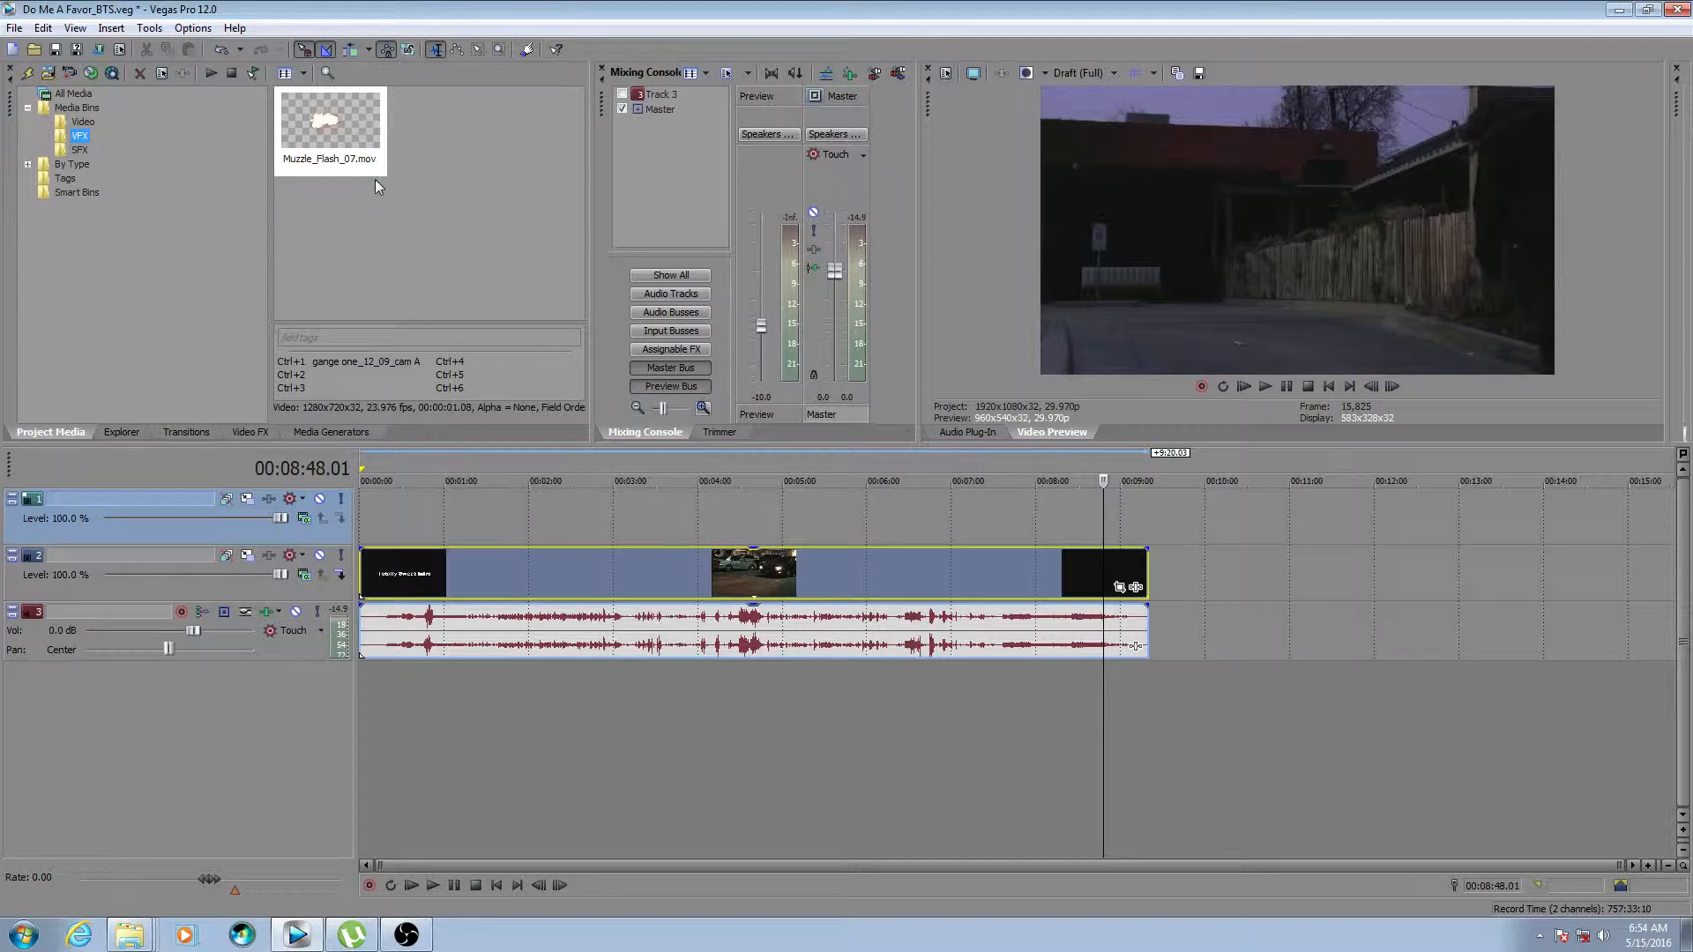
{"action": "left_click", "coordinate": [416, 124]}
{"action": "left_click", "coordinate": [339, 140]}
{"action": "left_click", "coordinate": [421, 140]}
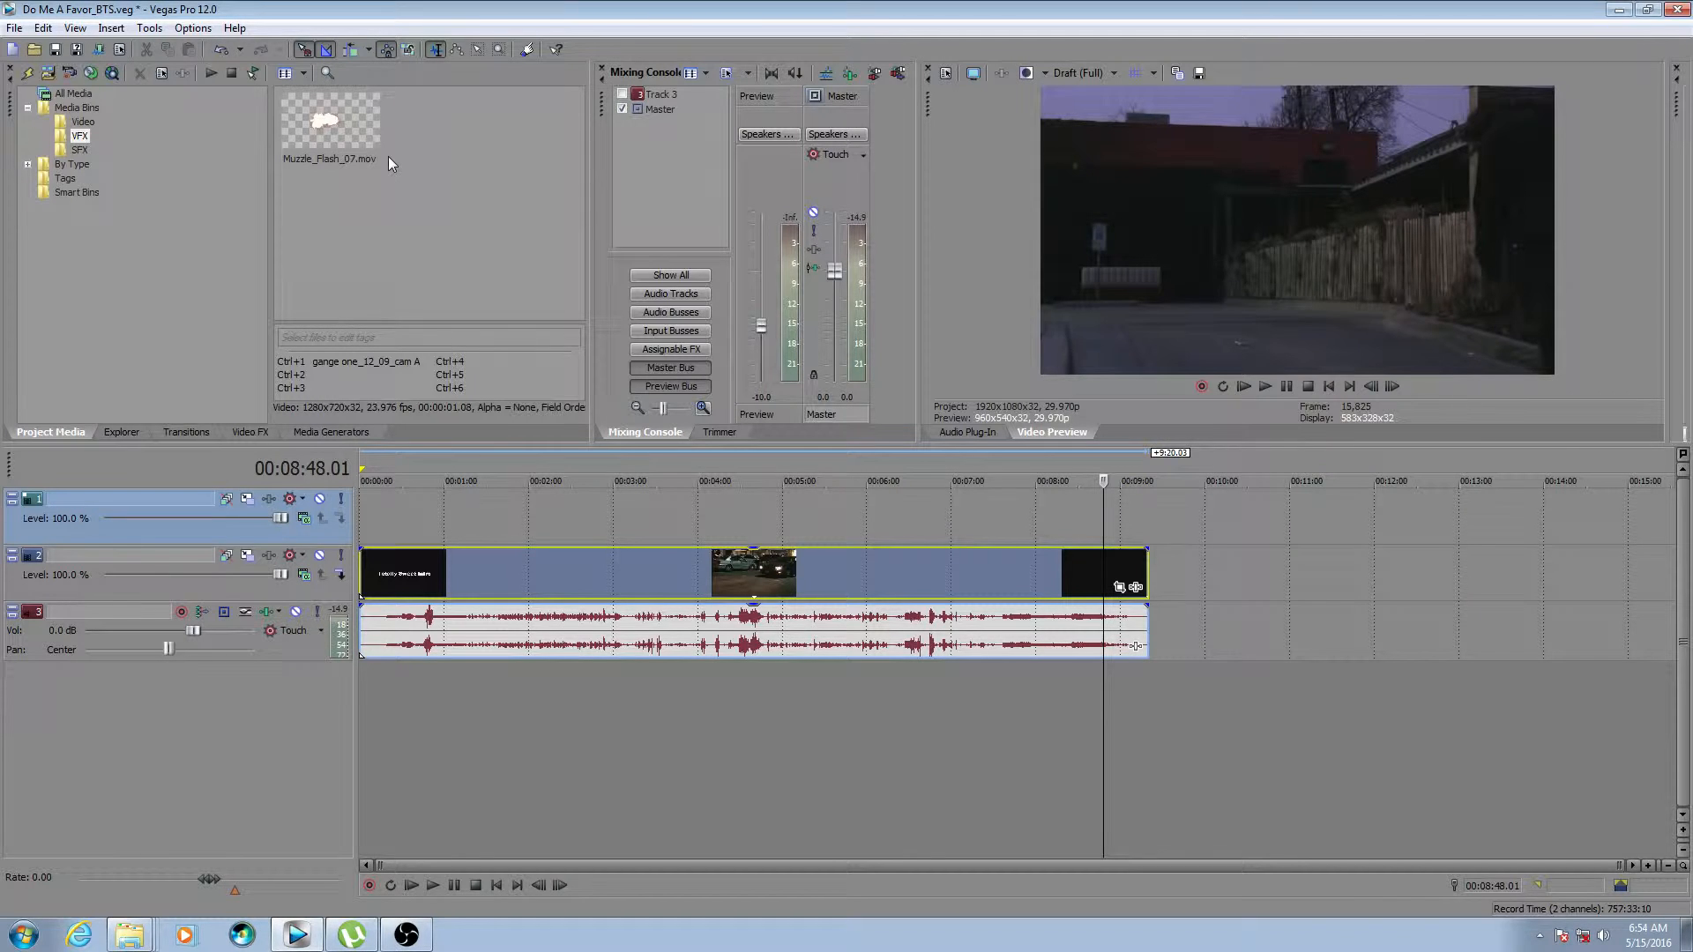
{"action": "left_click", "coordinate": [325, 141]}
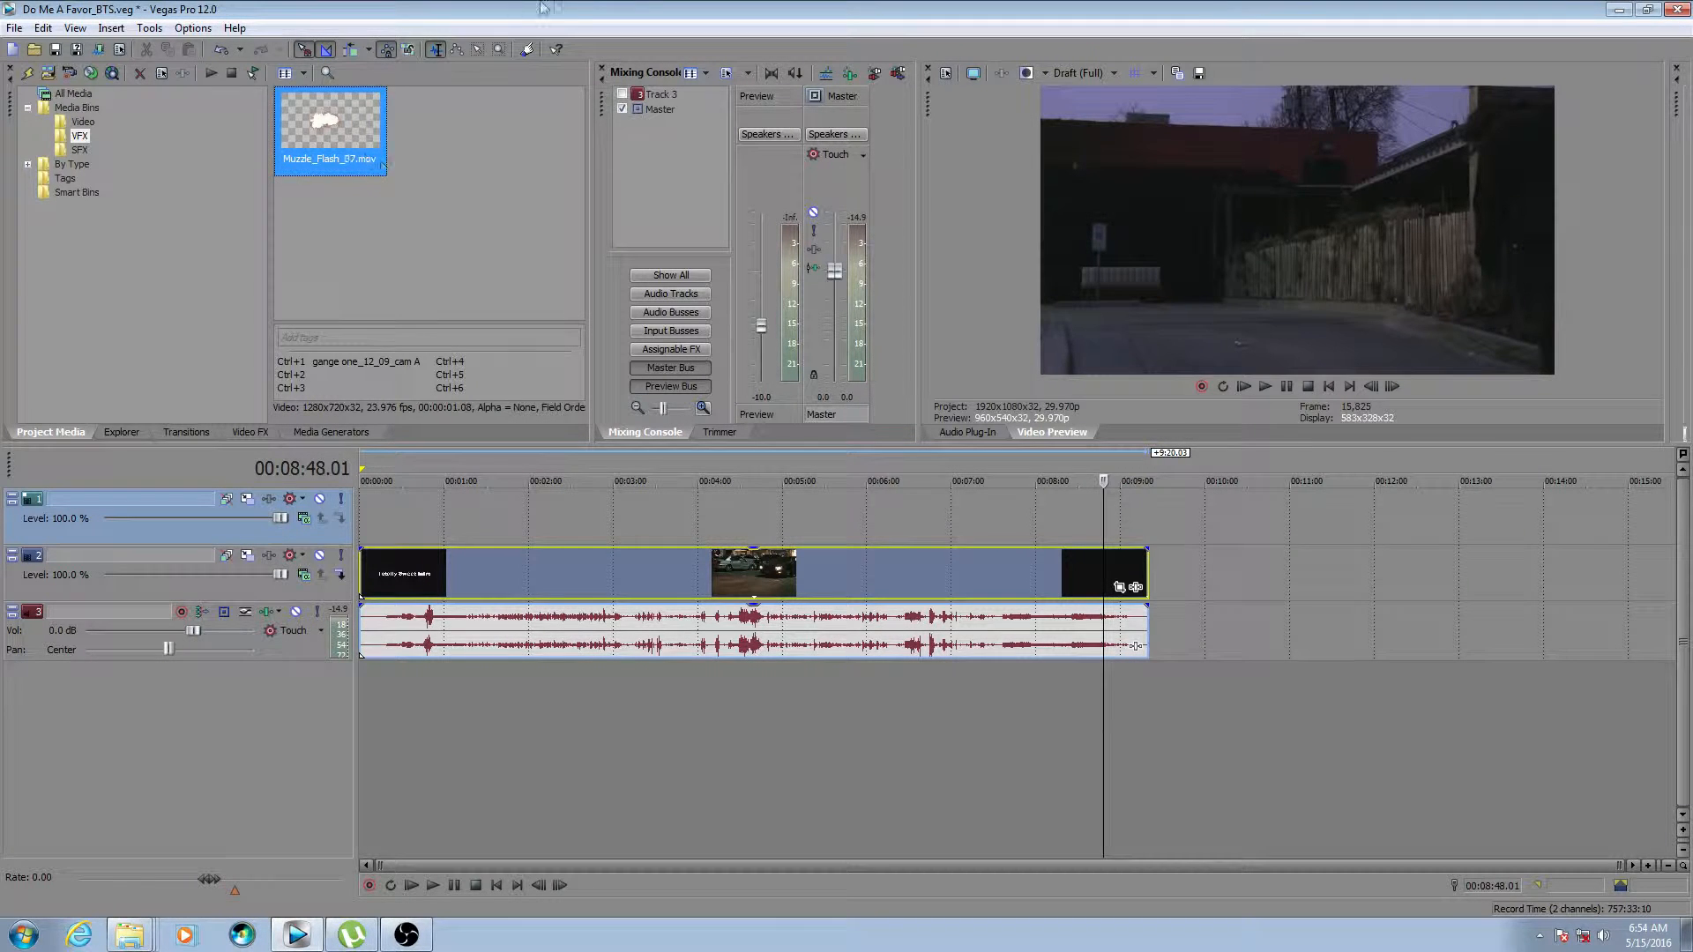
{"action": "left_click", "coordinate": [454, 151]}
{"action": "left_click", "coordinate": [347, 141]}
{"action": "left_click", "coordinate": [438, 125]}
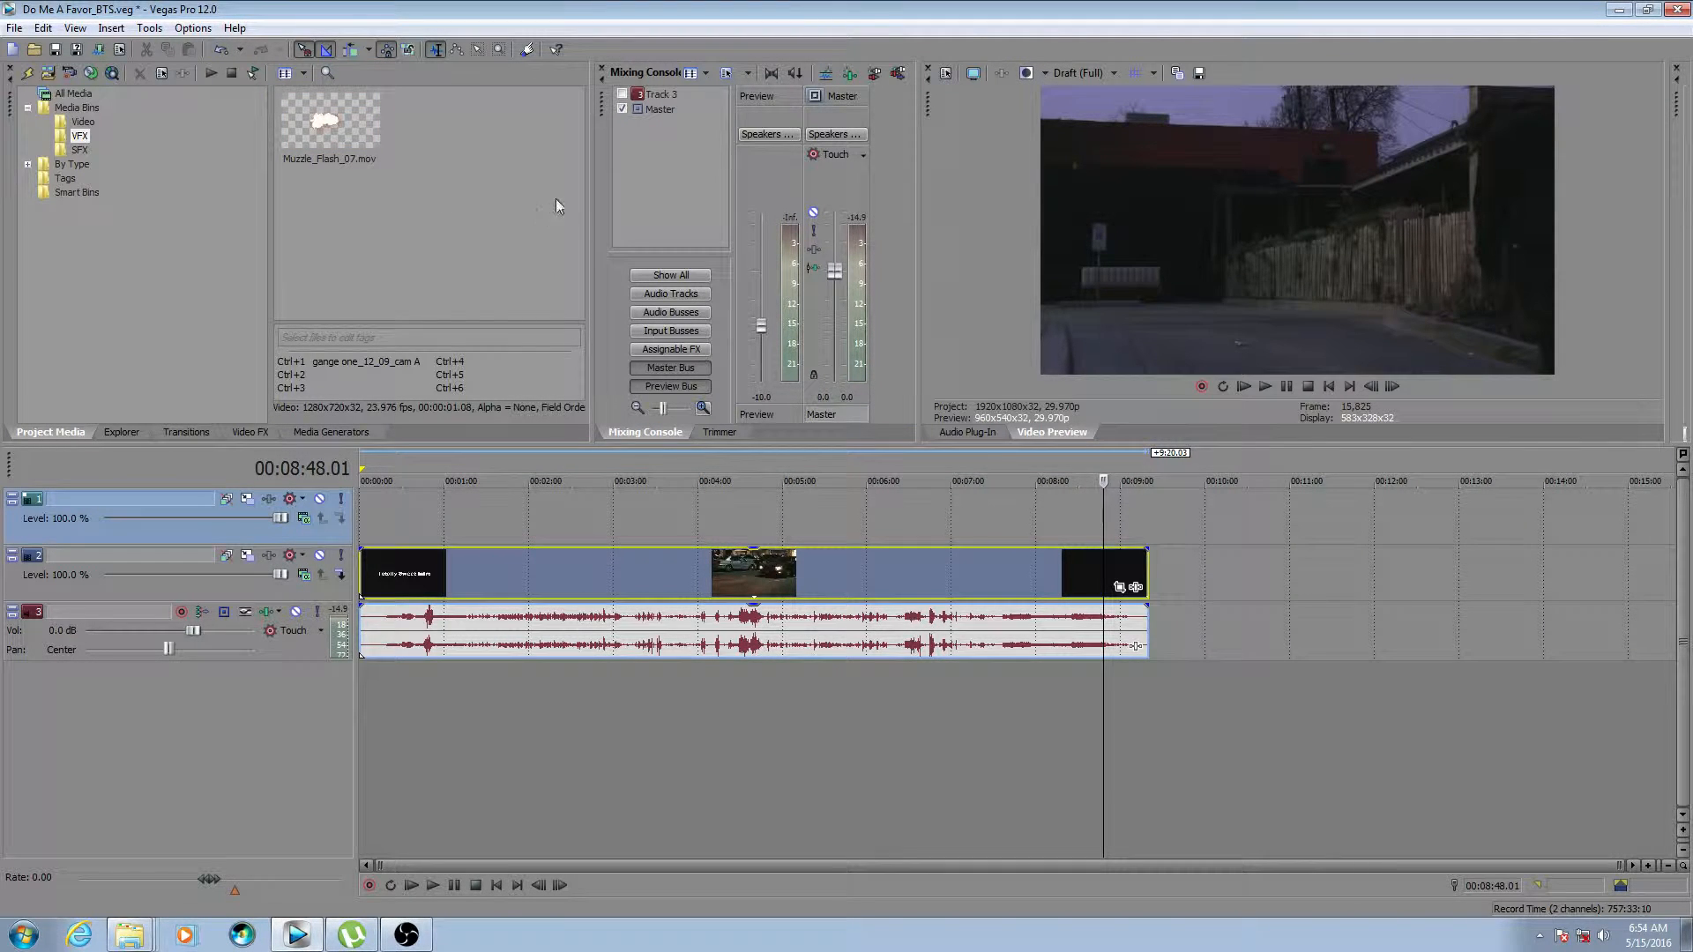
{"action": "left_click_drag", "start_coordinate": [332, 109], "coordinate": [1116, 516]}
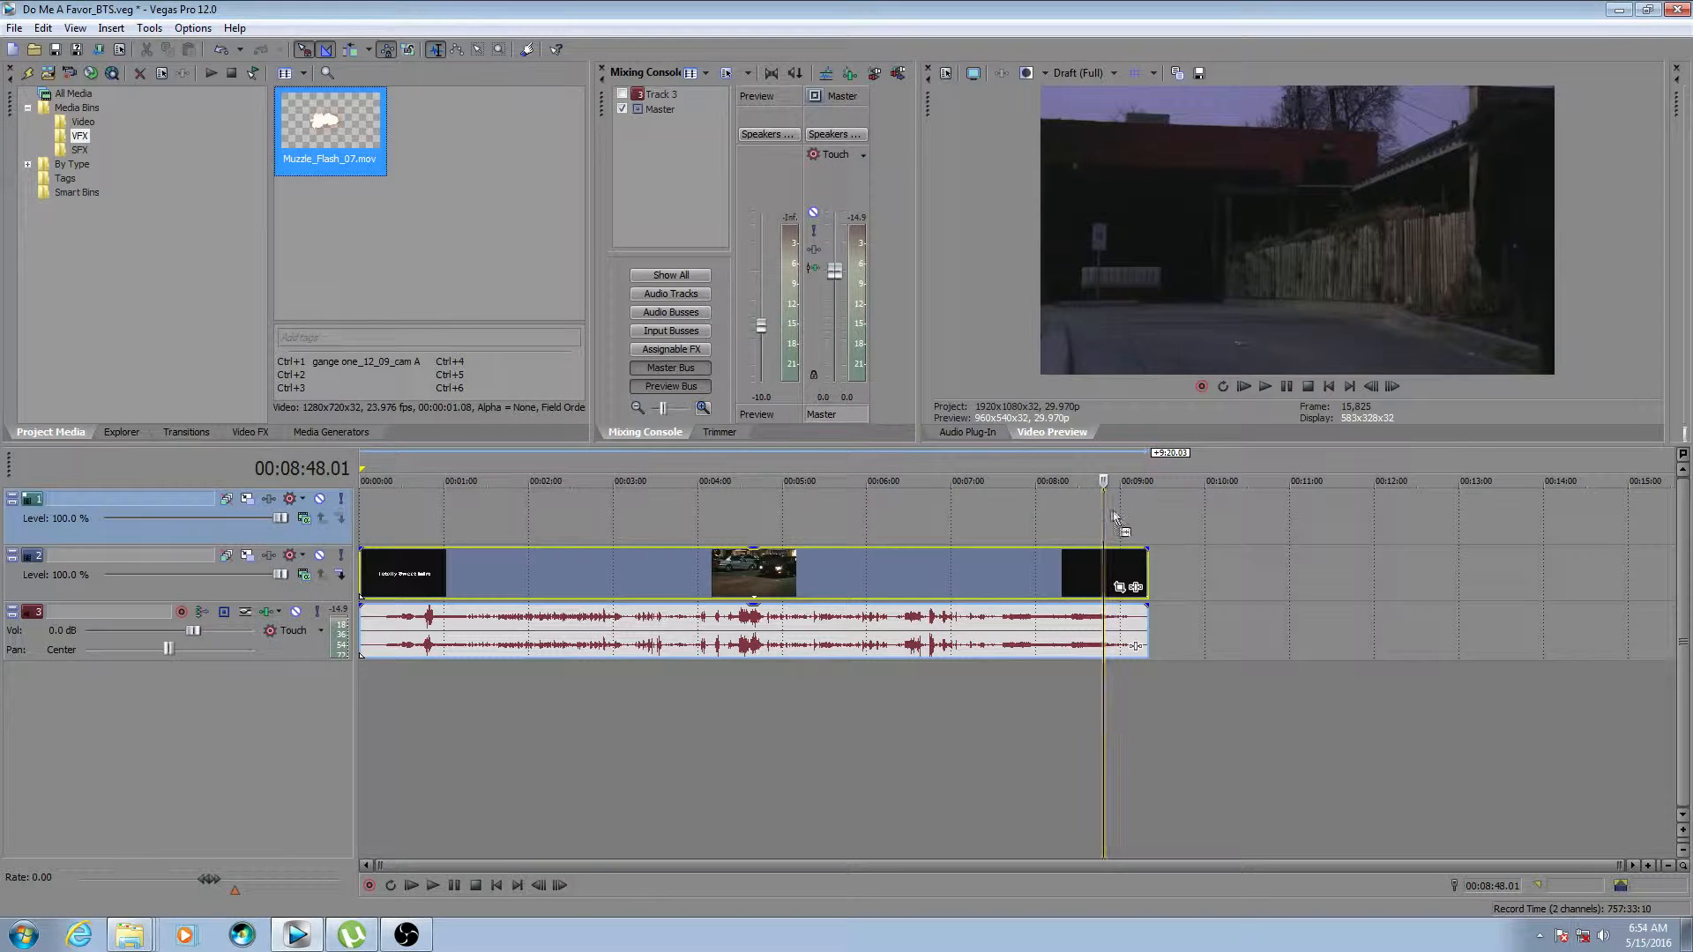
Examine the muzzle flash clip on the new track, previewing its opening frames and its end.
{"action": "left_click", "coordinate": [1159, 513]}
{"action": "scroll", "coordinate": [1155, 516], "scroll_direction": "up", "scroll_amount": 5}
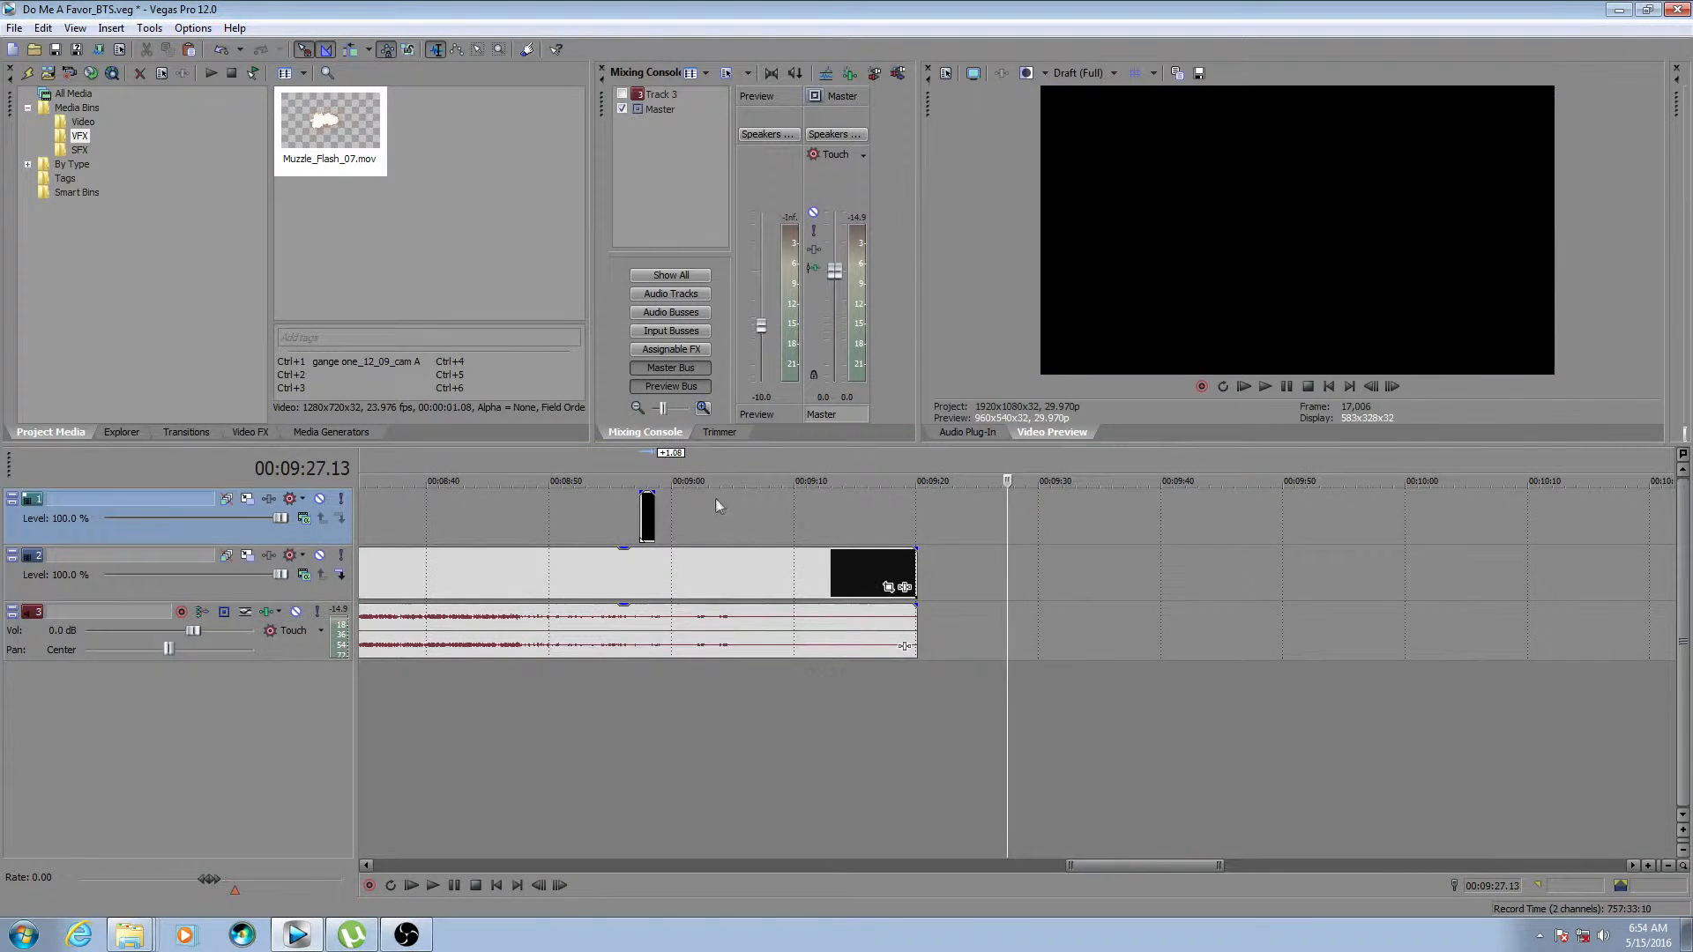
{"action": "left_click", "coordinate": [696, 510]}
{"action": "left_click", "coordinate": [643, 521]}
{"action": "left_click_drag", "start_coordinate": [624, 520], "coordinate": [634, 515]}
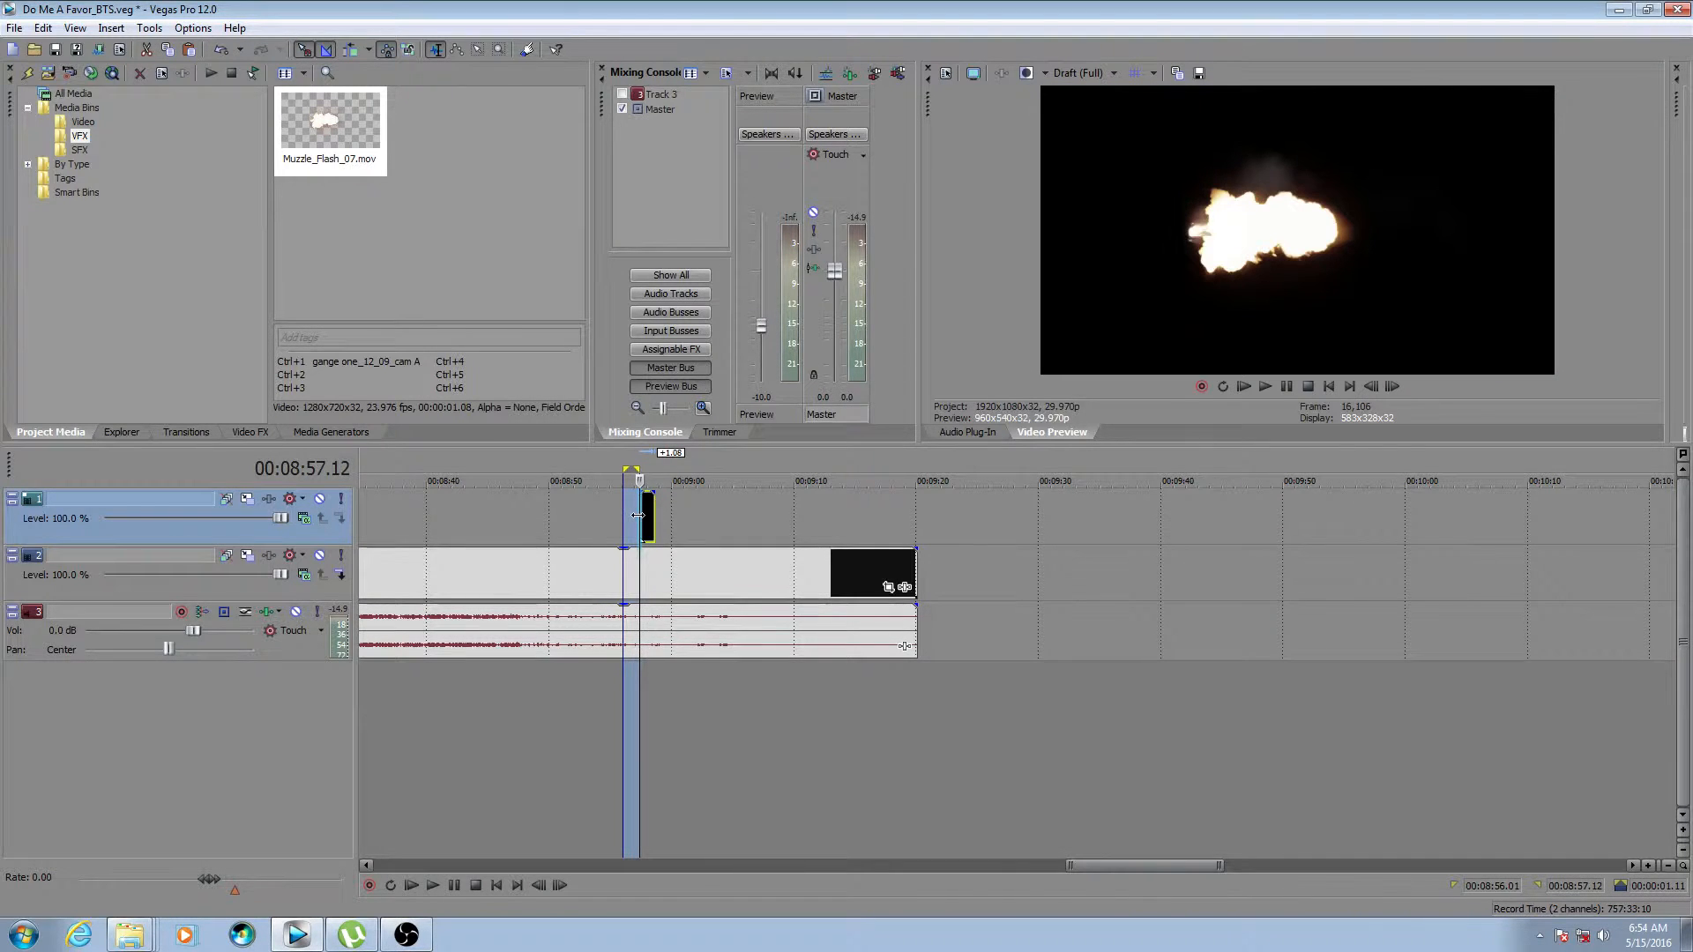
{"action": "left_click", "coordinate": [681, 502]}
{"action": "left_click", "coordinate": [651, 513]}
{"action": "scroll", "coordinate": [651, 512], "scroll_direction": "up", "scroll_amount": 5}
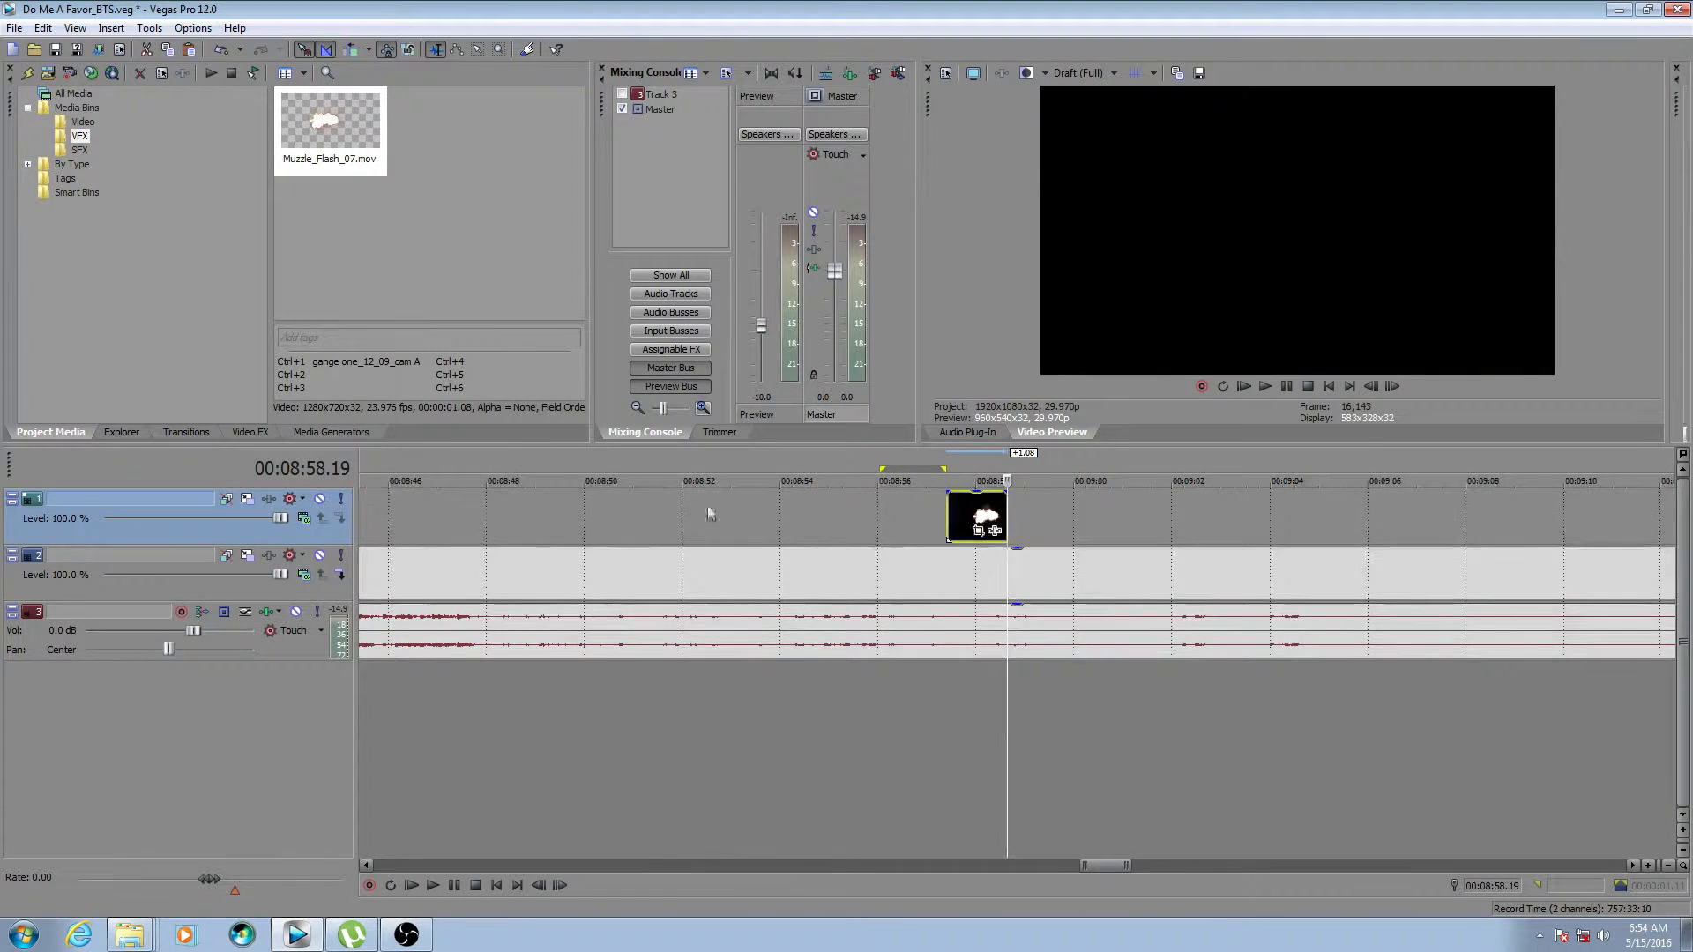
Set the muzzle flash clip's alpha channel to Premultiplied in its media properties.
{"action": "left_click", "coordinate": [955, 517]}
{"action": "left_click", "coordinate": [959, 506]}
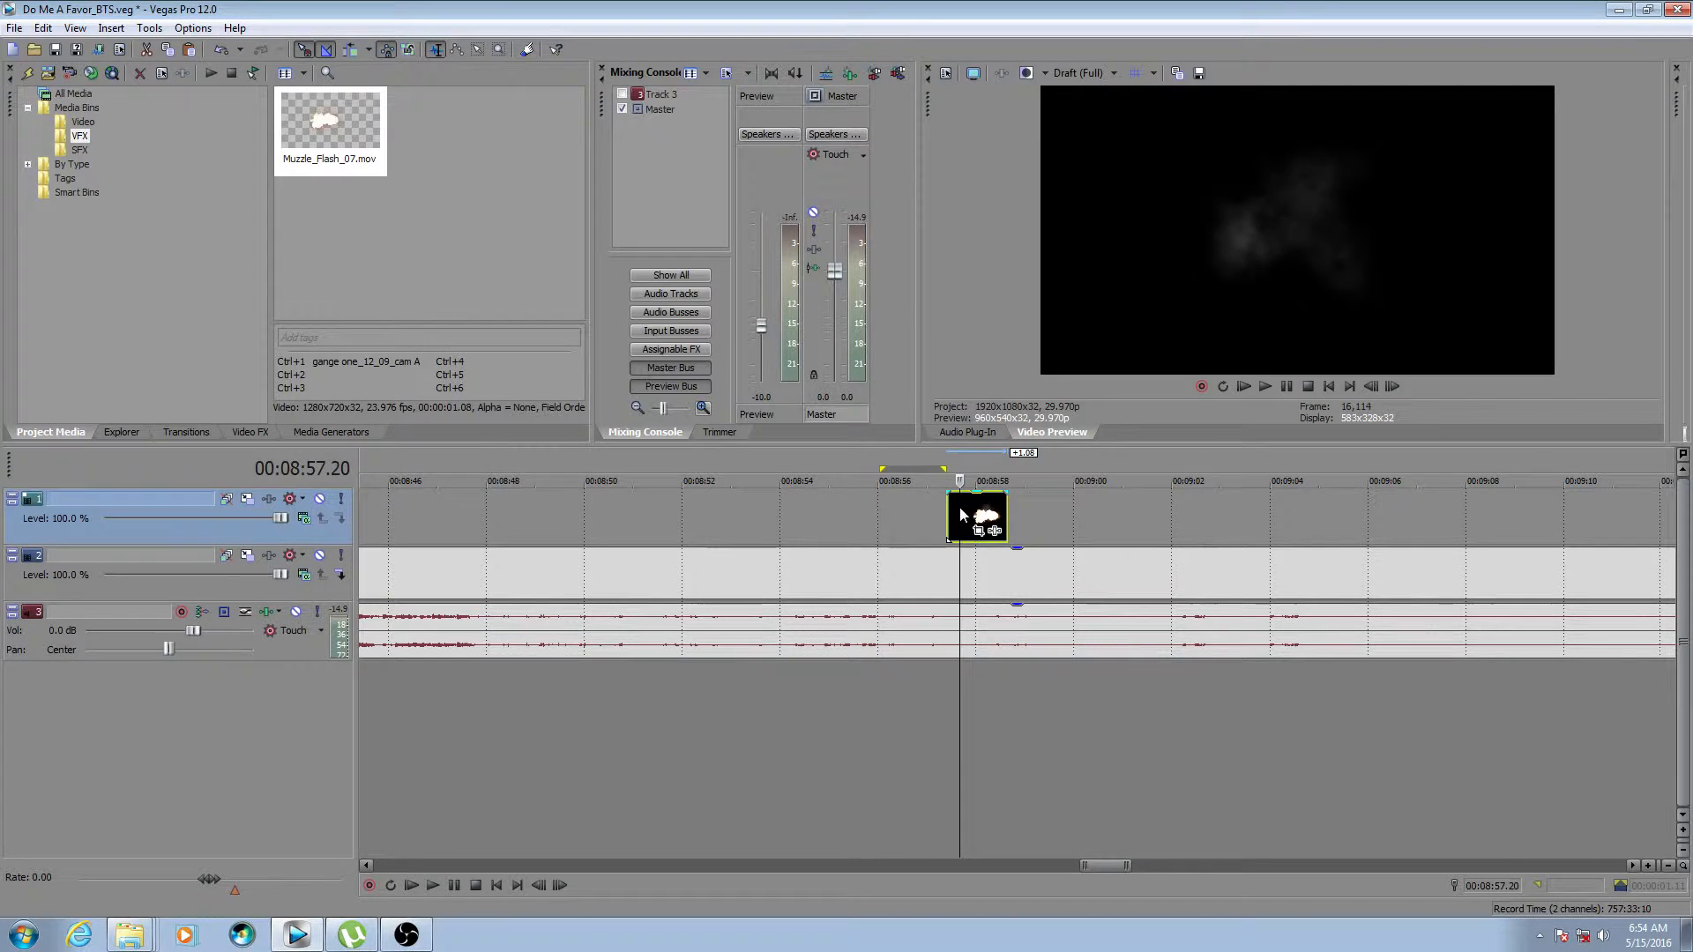
{"action": "right_click", "coordinate": [960, 507]}
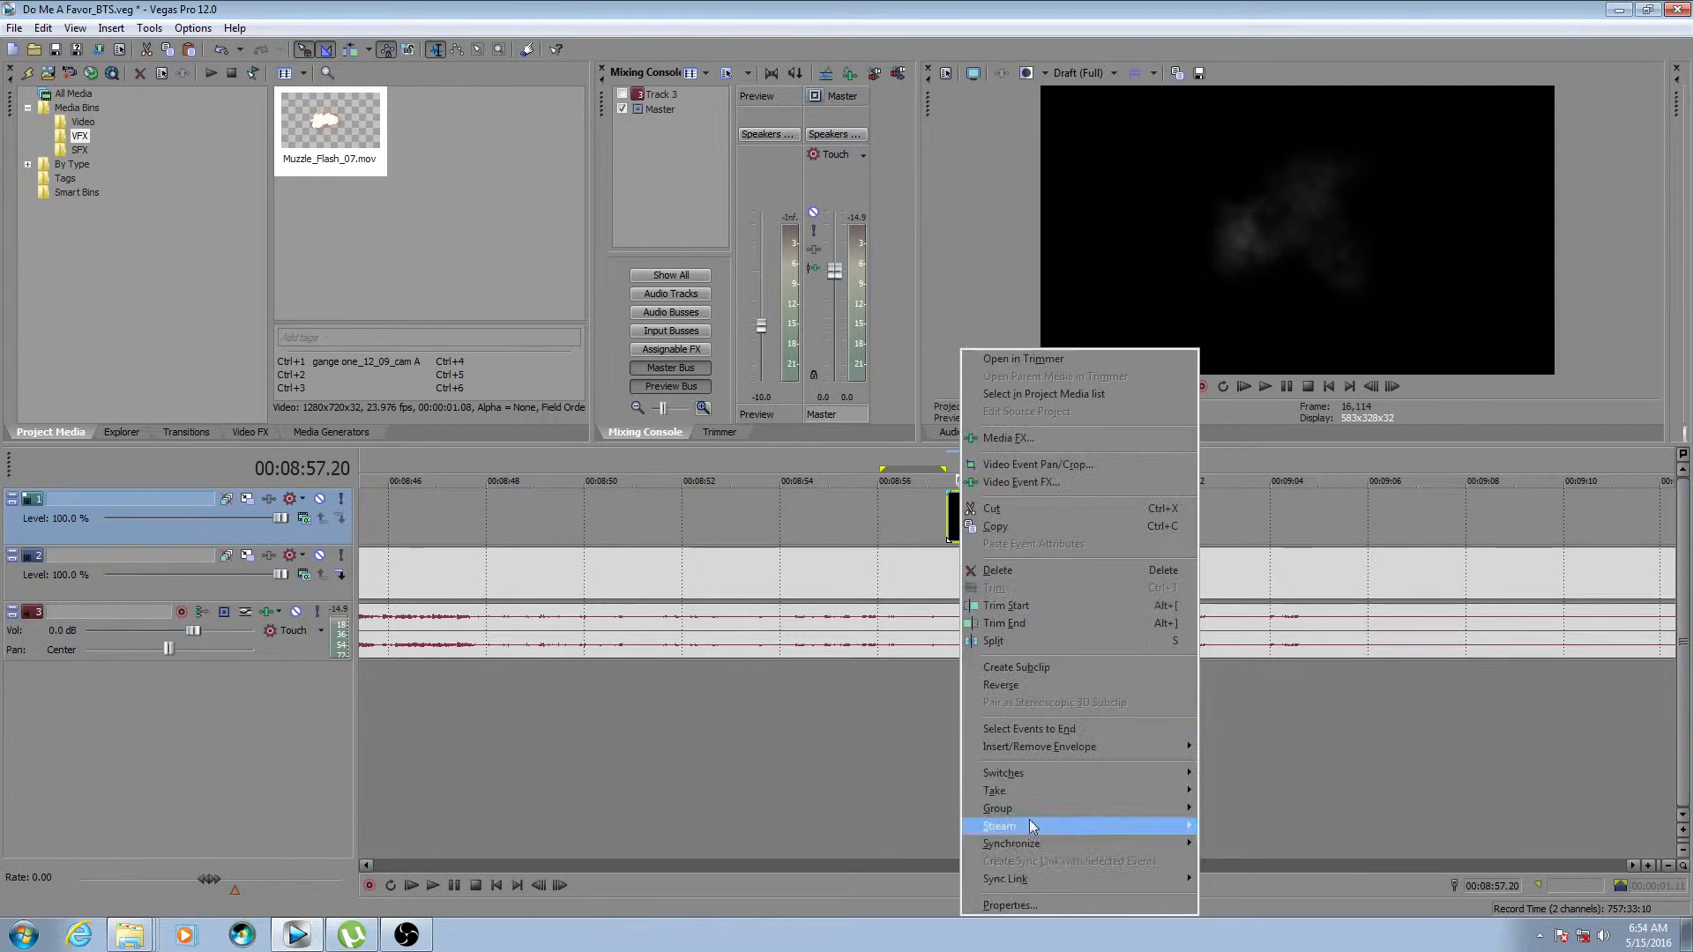
{"action": "left_click", "coordinate": [1057, 904]}
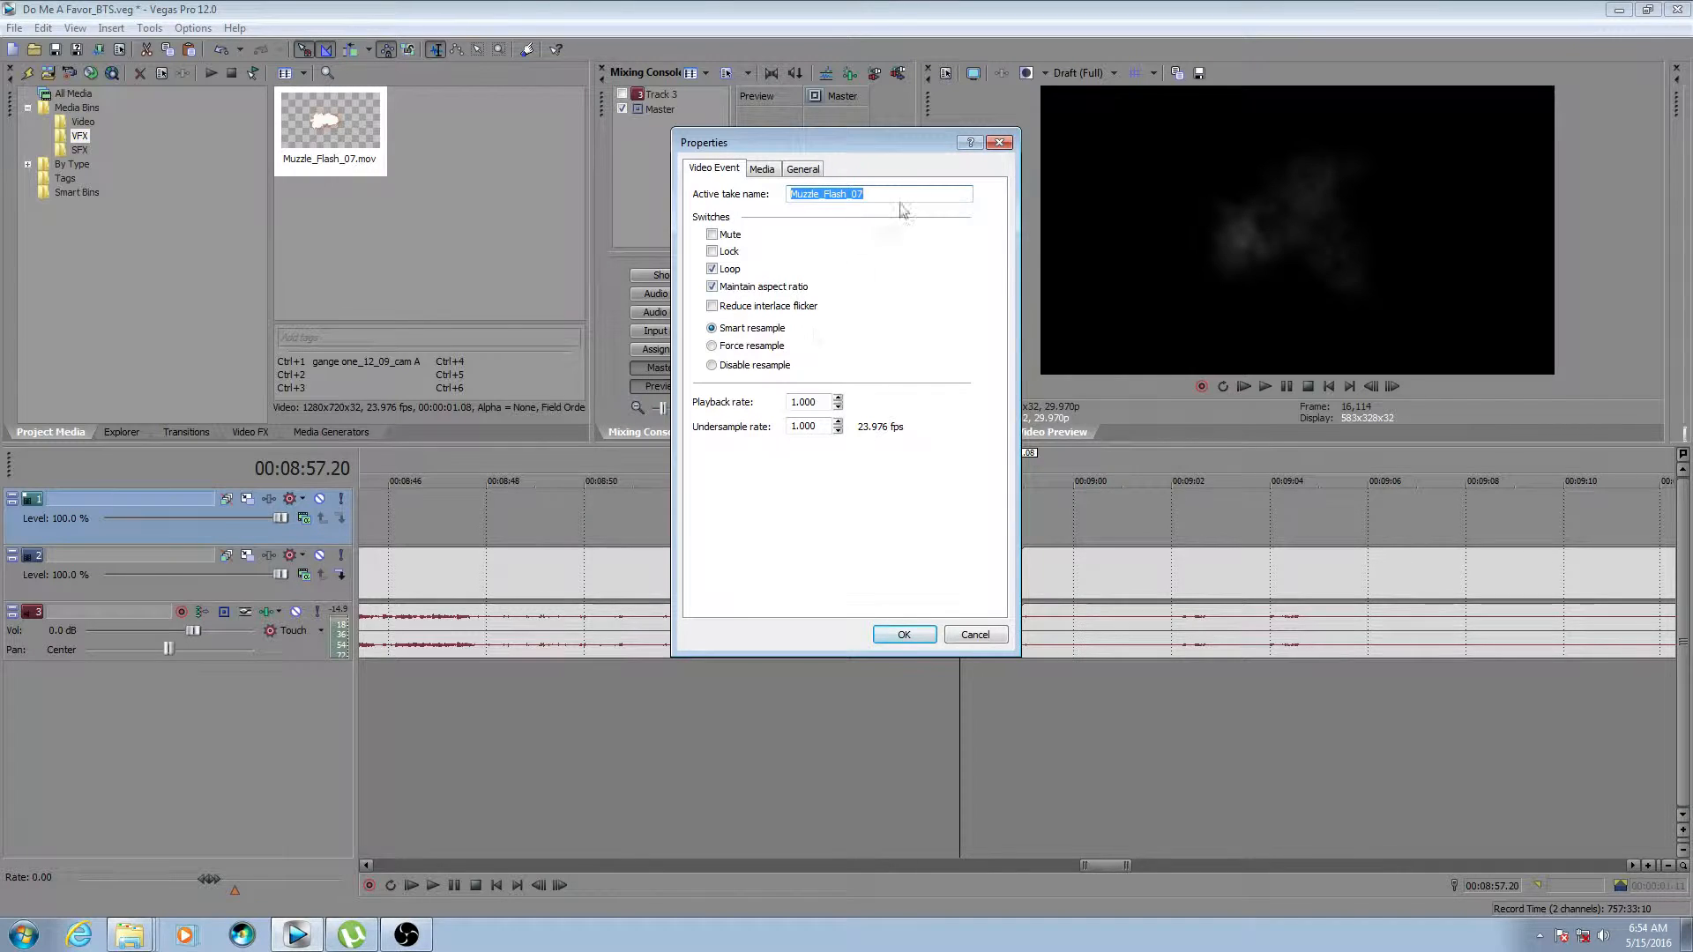
{"action": "left_click", "coordinate": [759, 168]}
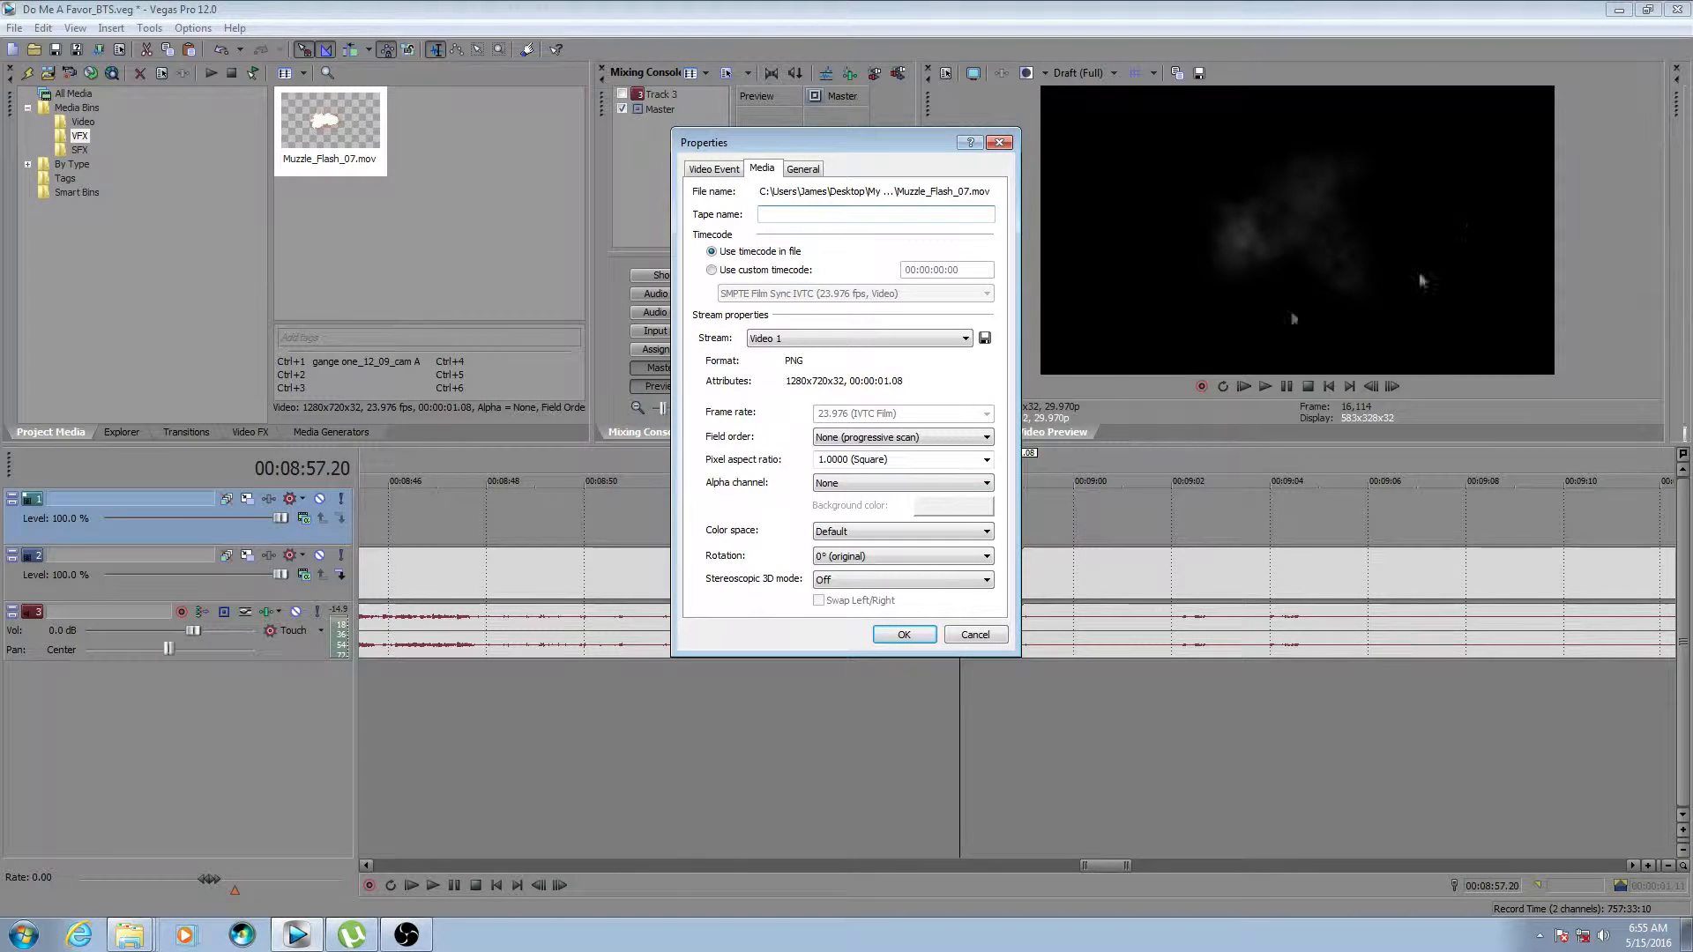
{"action": "left_click", "coordinate": [985, 483]}
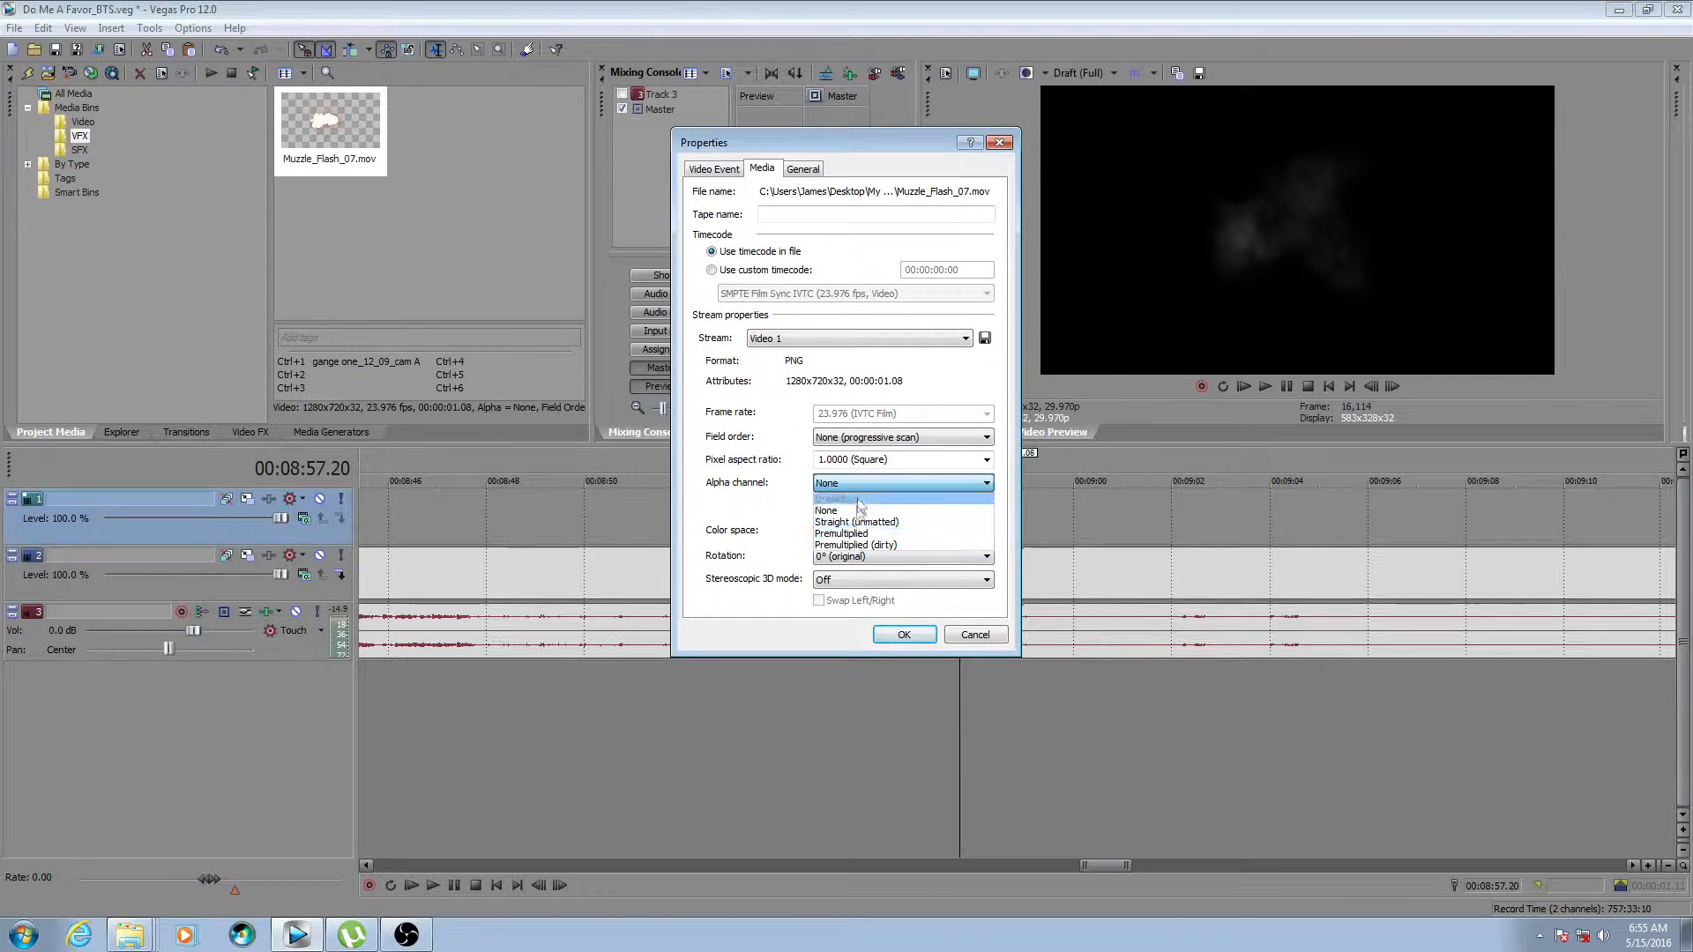
{"action": "left_click", "coordinate": [862, 535]}
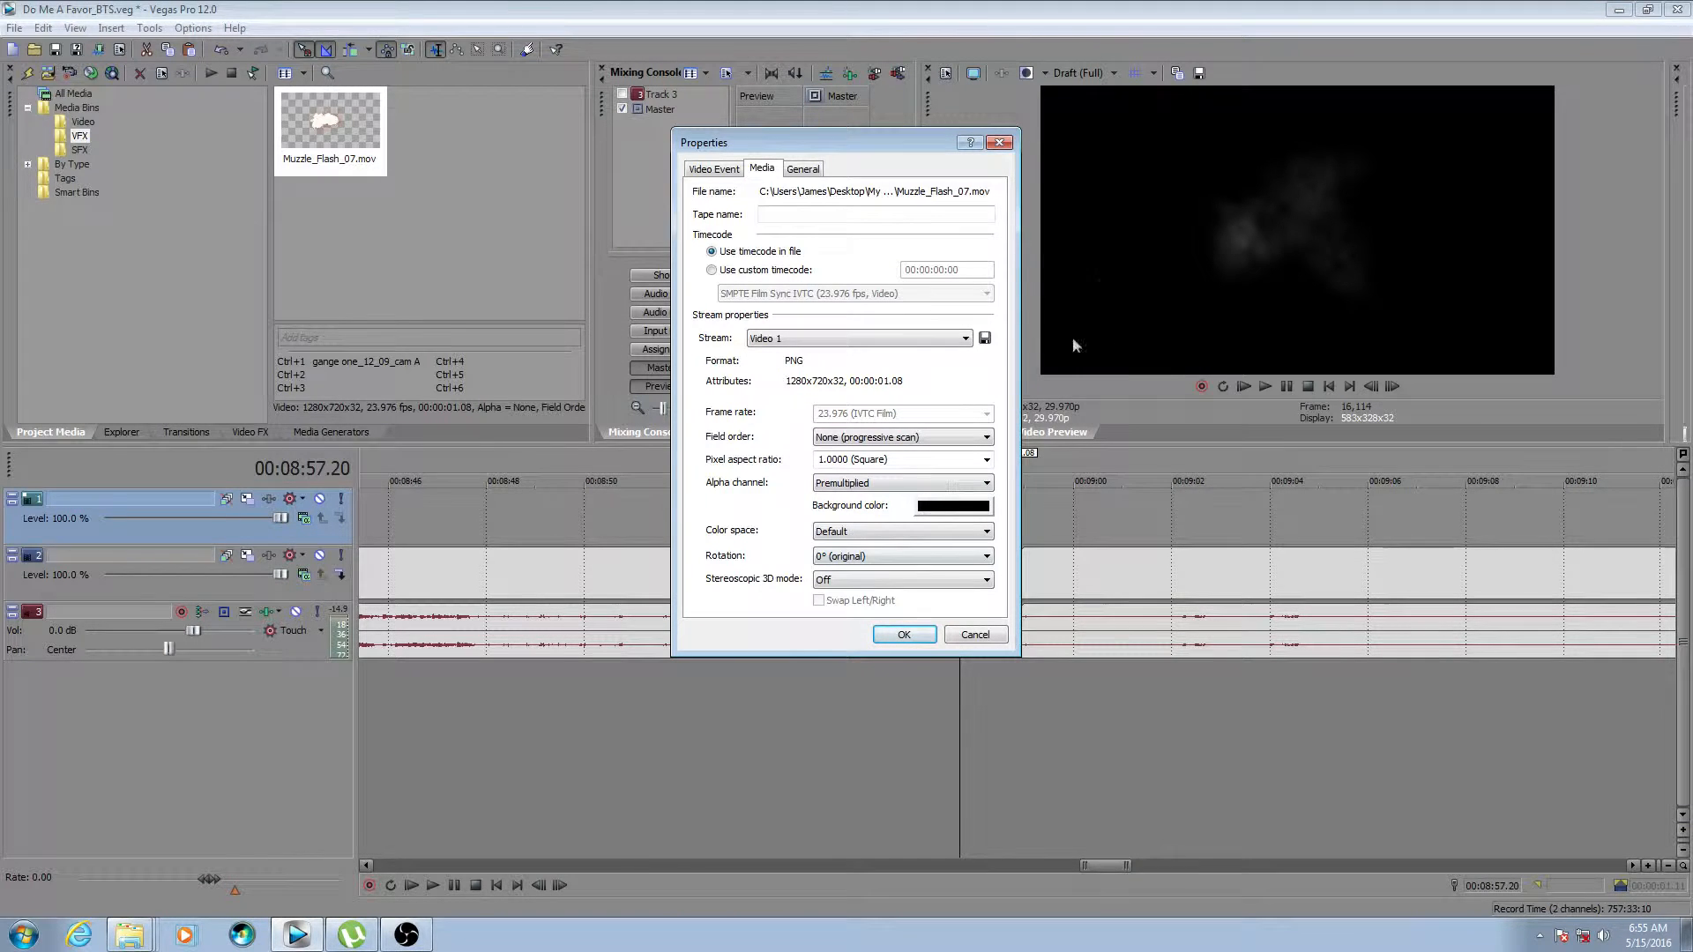
{"action": "left_click", "coordinate": [895, 638]}
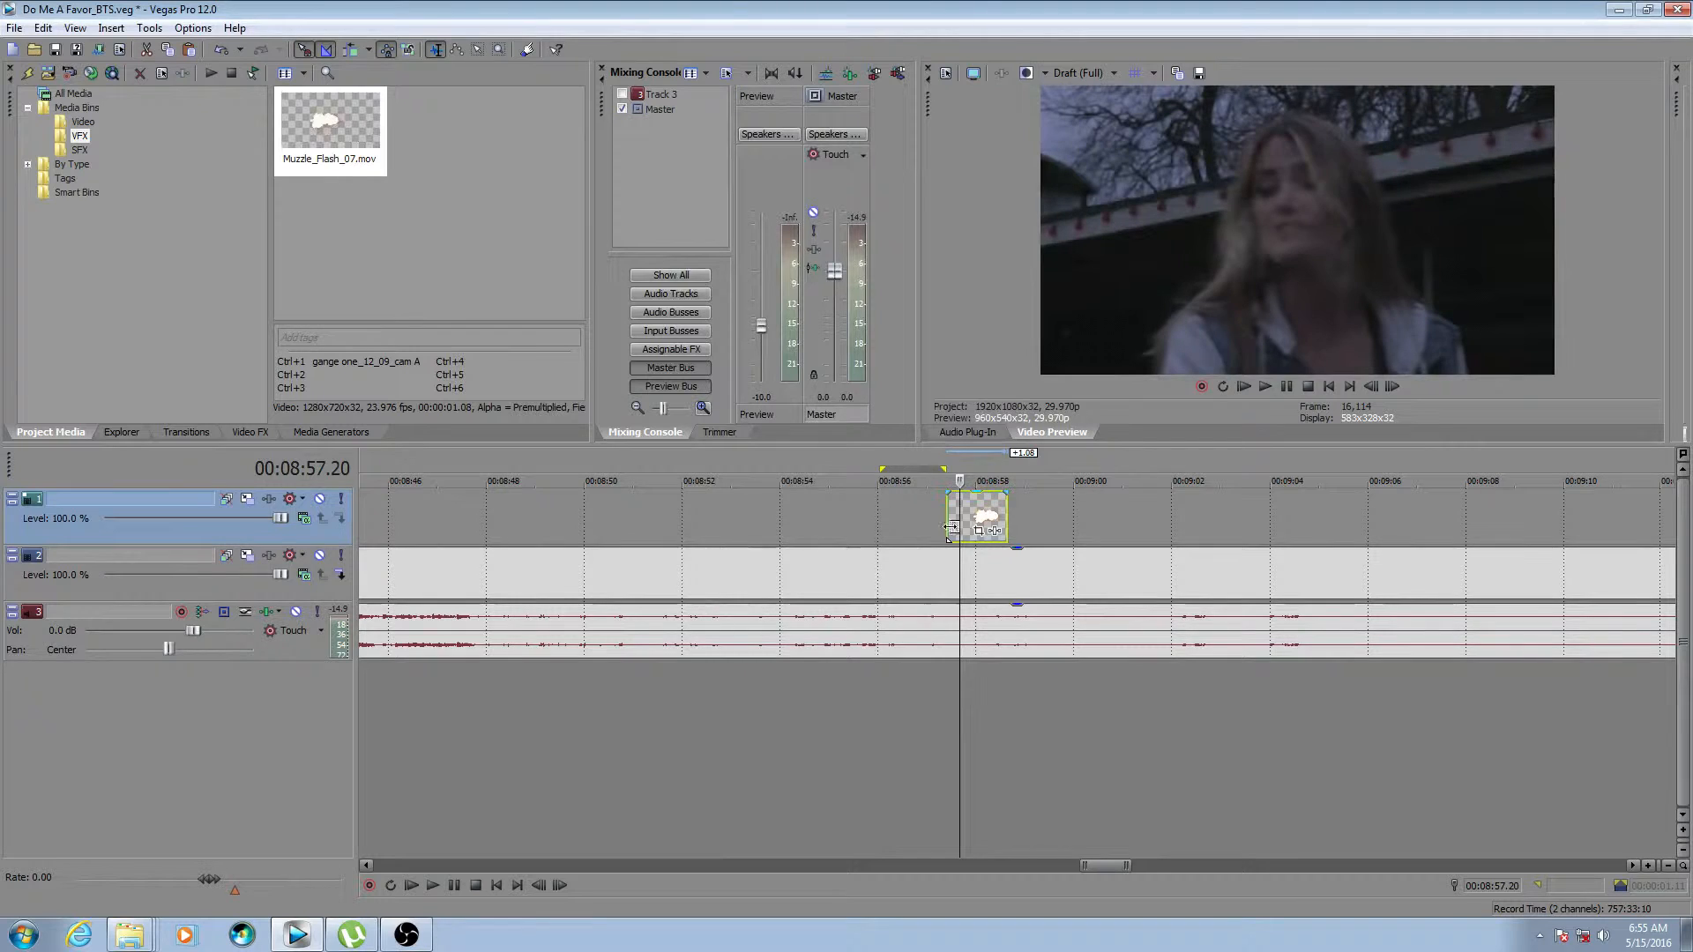
Try the Premultiplied (dirty) alpha channel on the muzzle flash clip with its first flash frame in view.
{"action": "left_click", "coordinate": [997, 505]}
{"action": "left_click_drag", "start_coordinate": [997, 505], "coordinate": [948, 516]}
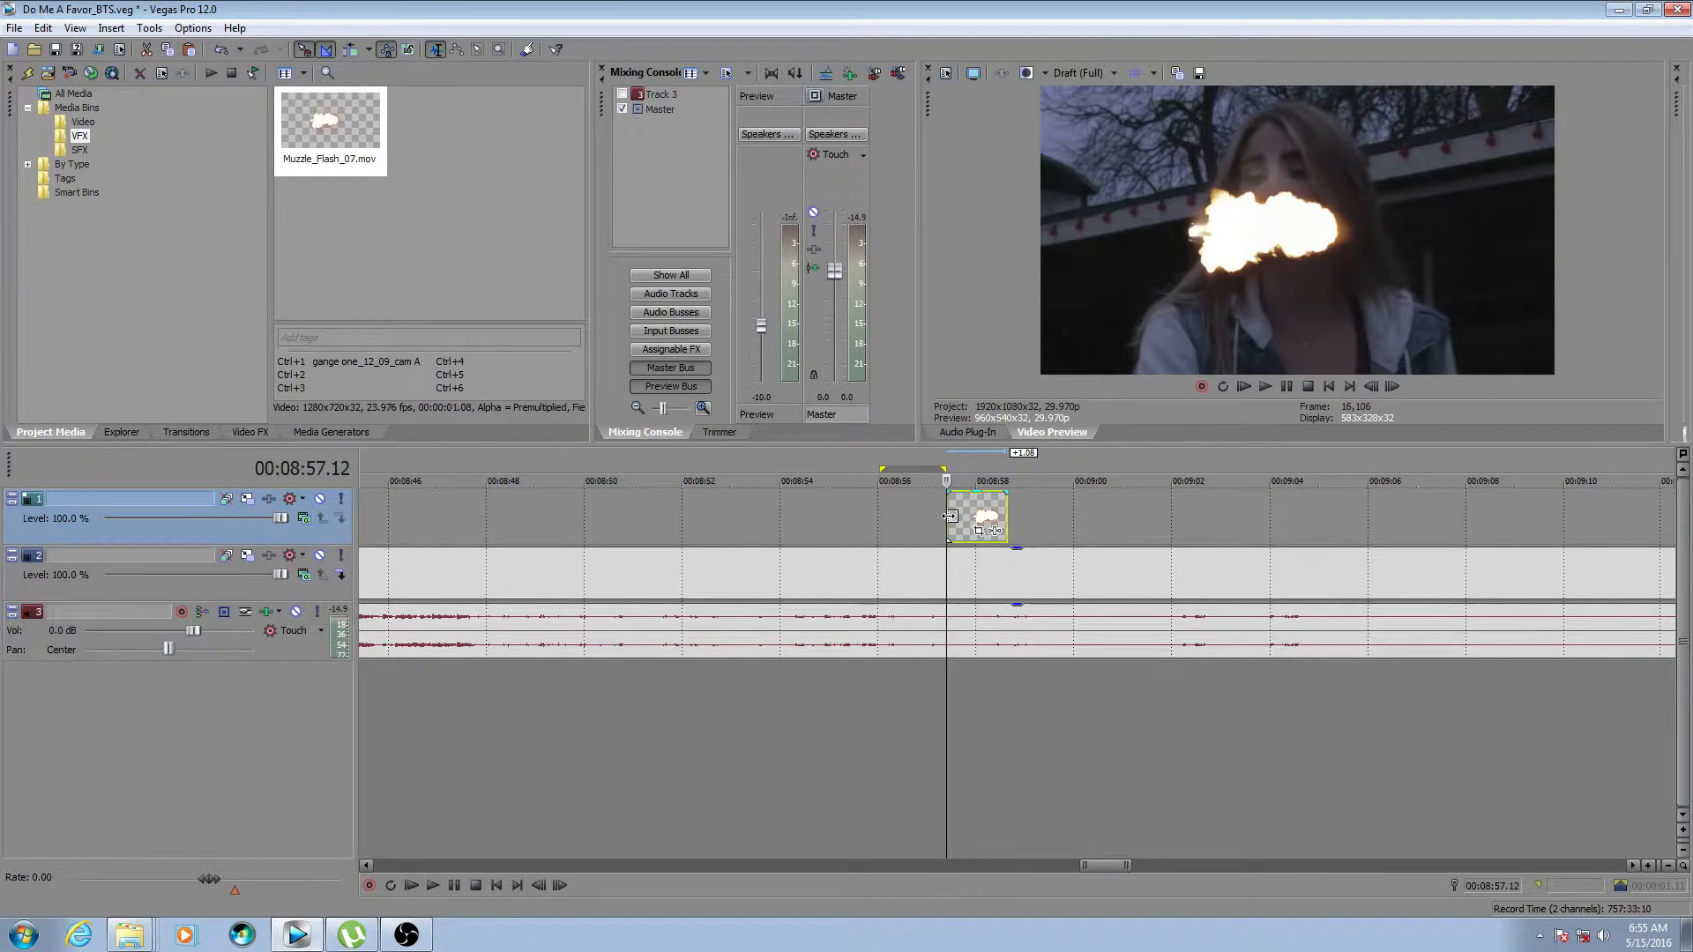
{"action": "scroll", "coordinate": [924, 654], "scroll_direction": "up", "scroll_amount": 5}
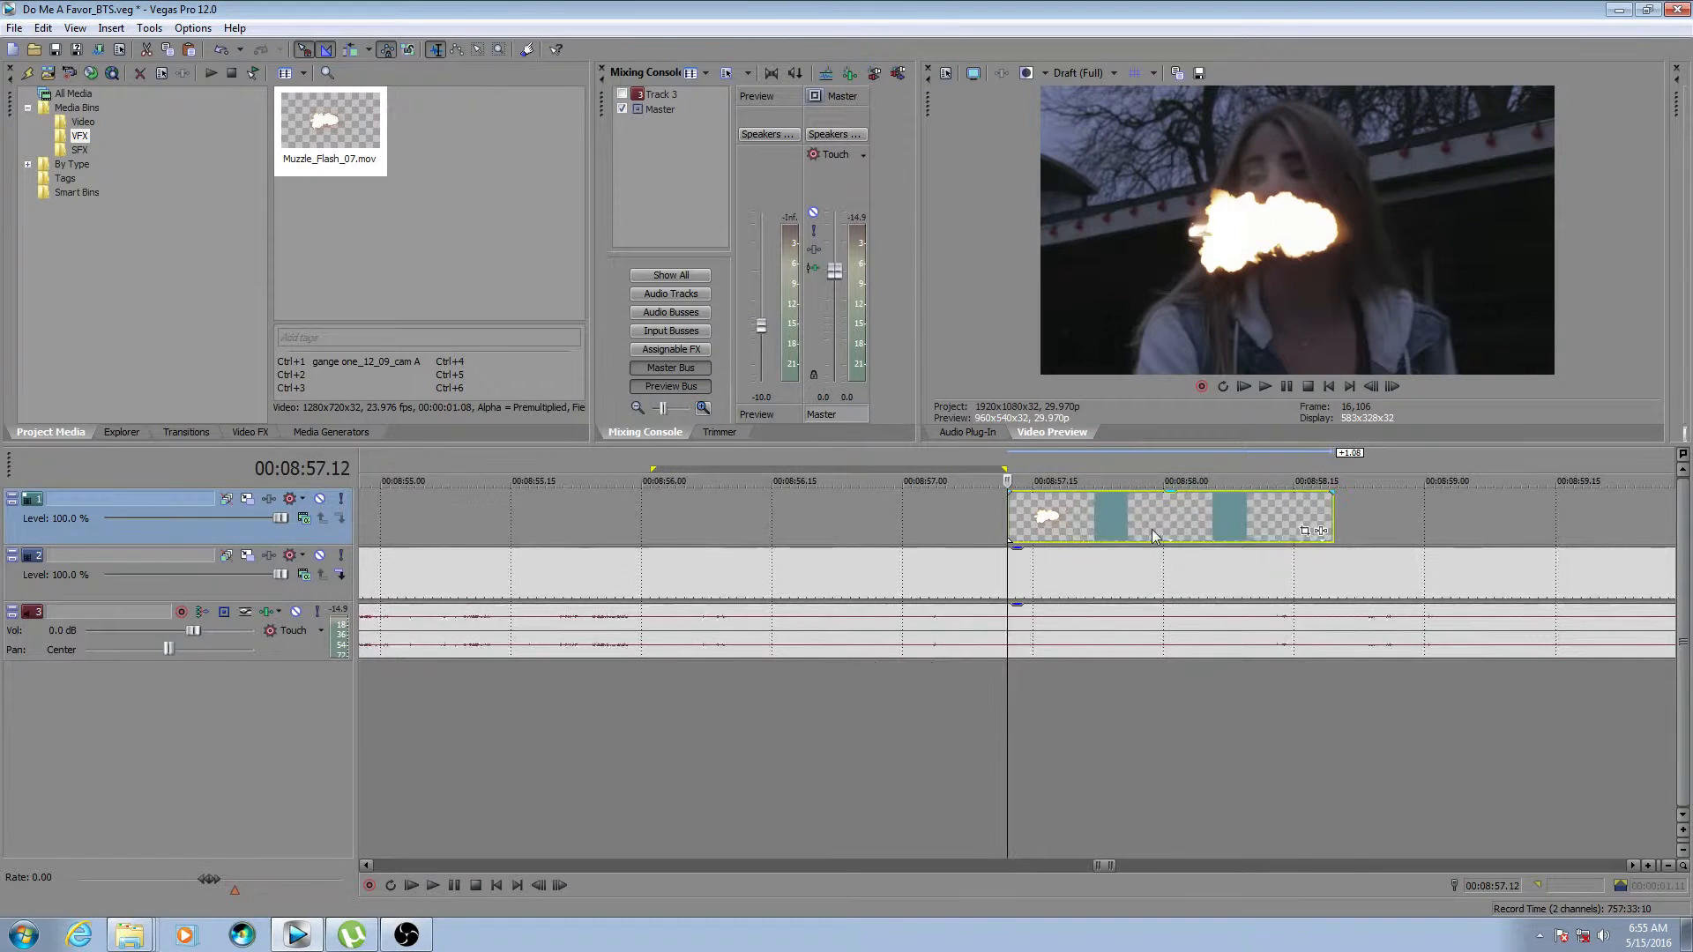
{"action": "right_click", "coordinate": [1078, 511]}
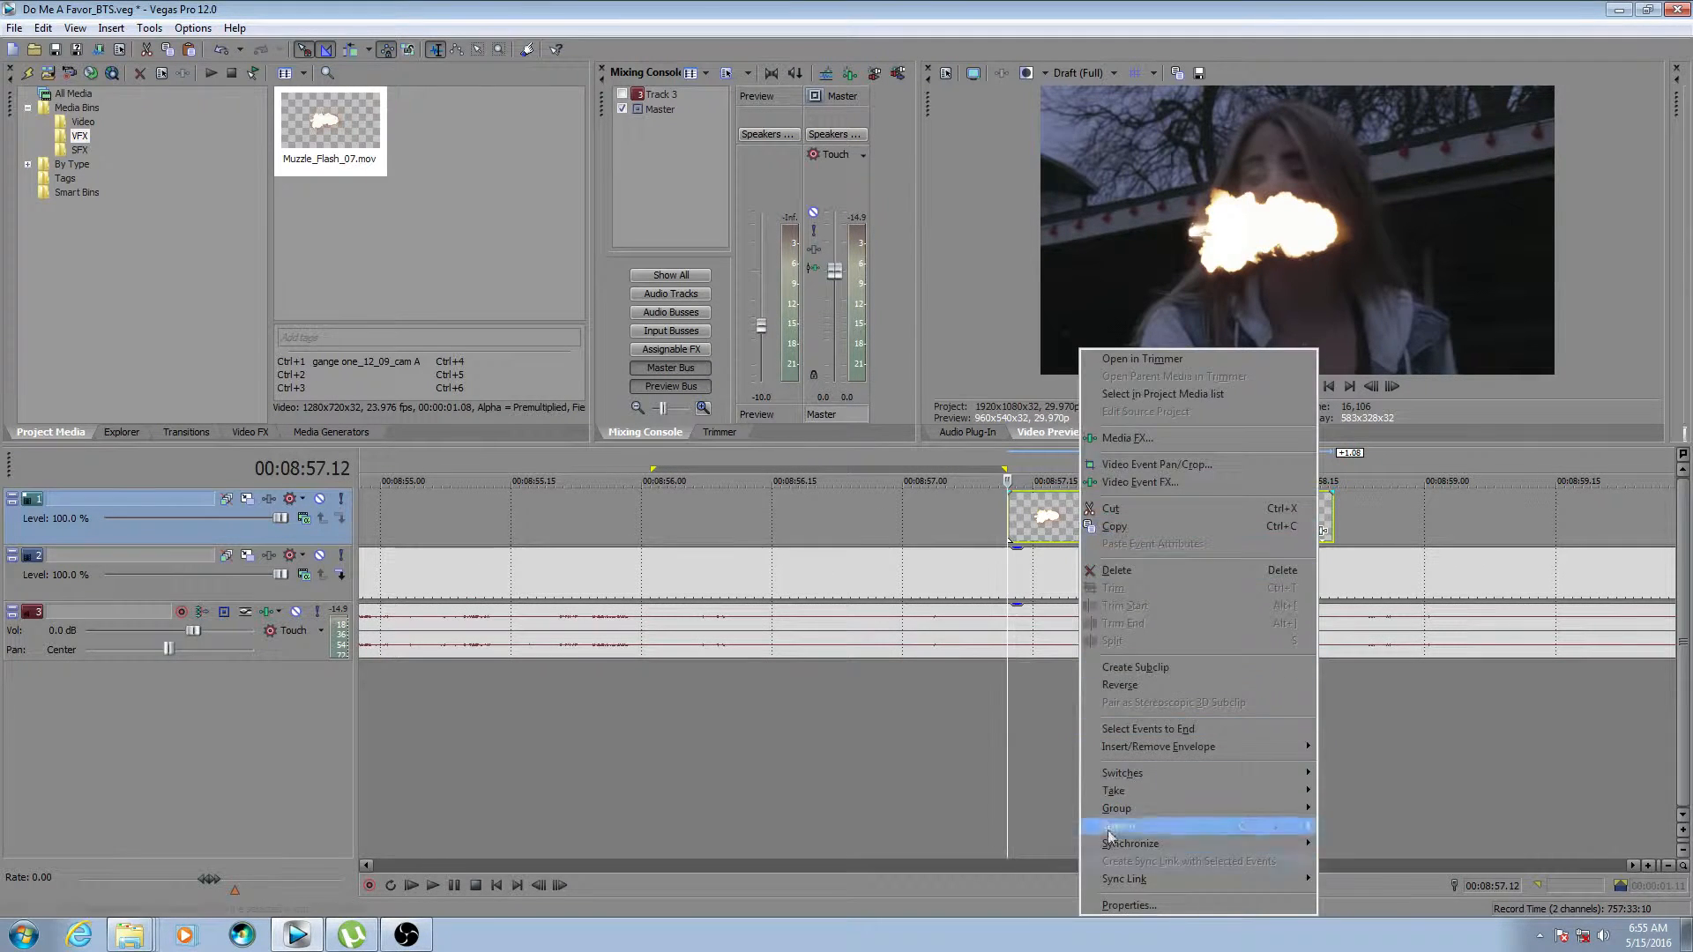
{"action": "left_click", "coordinate": [1131, 905]}
{"action": "left_click", "coordinate": [764, 170]}
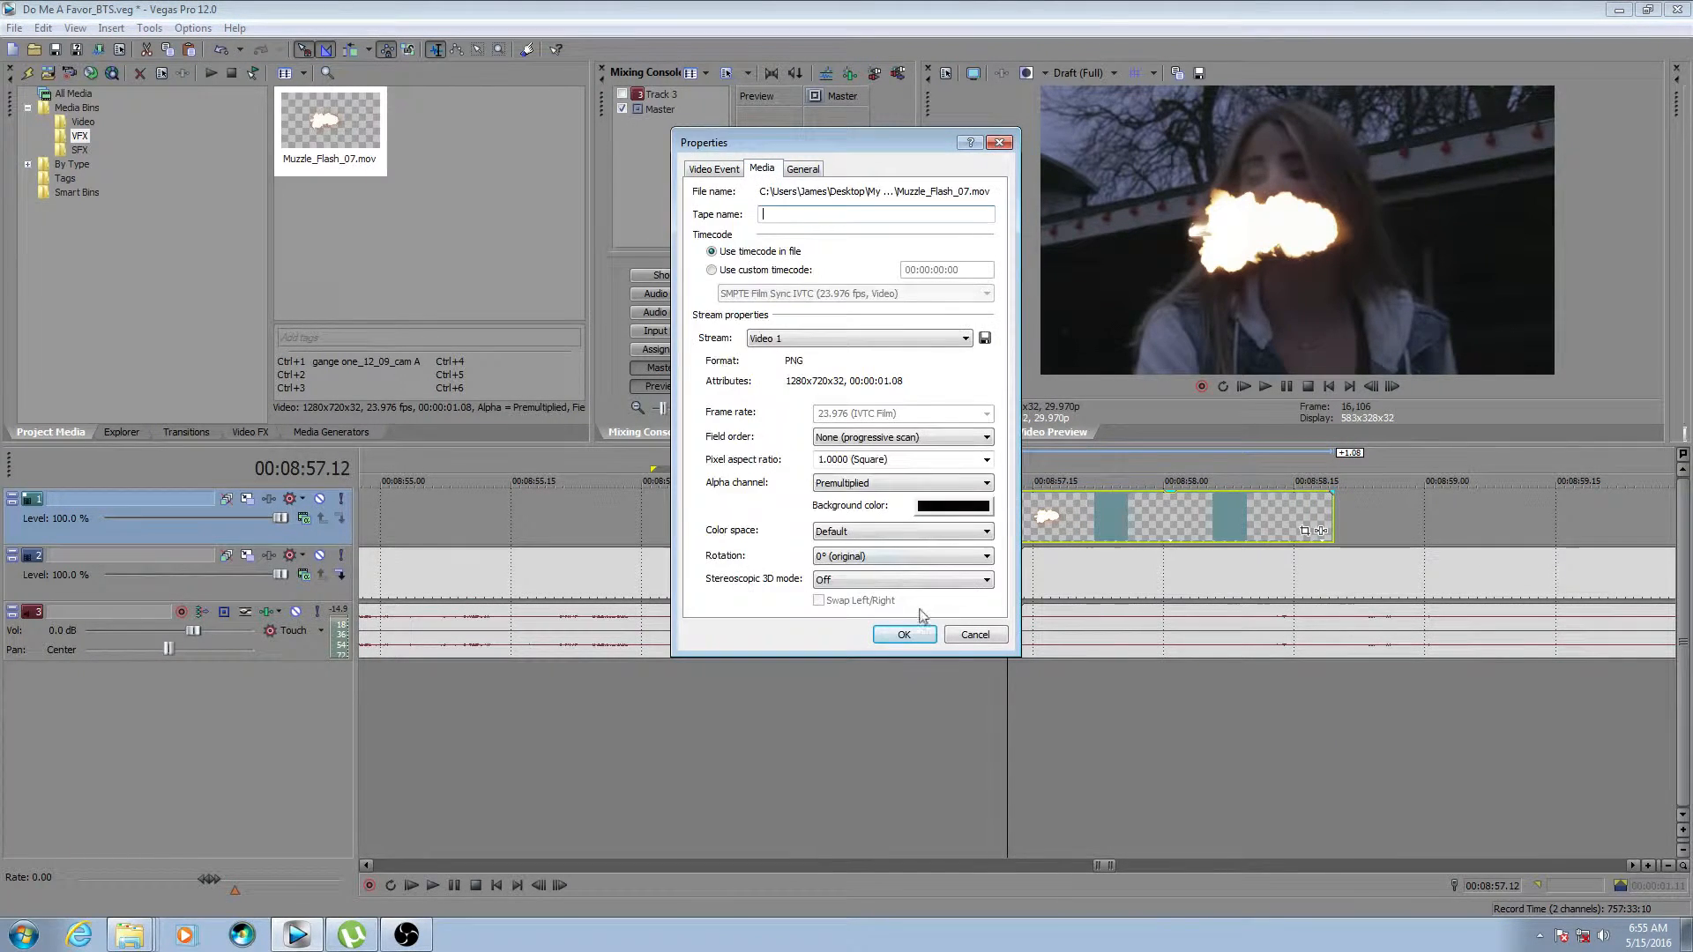
{"action": "left_click", "coordinate": [908, 483]}
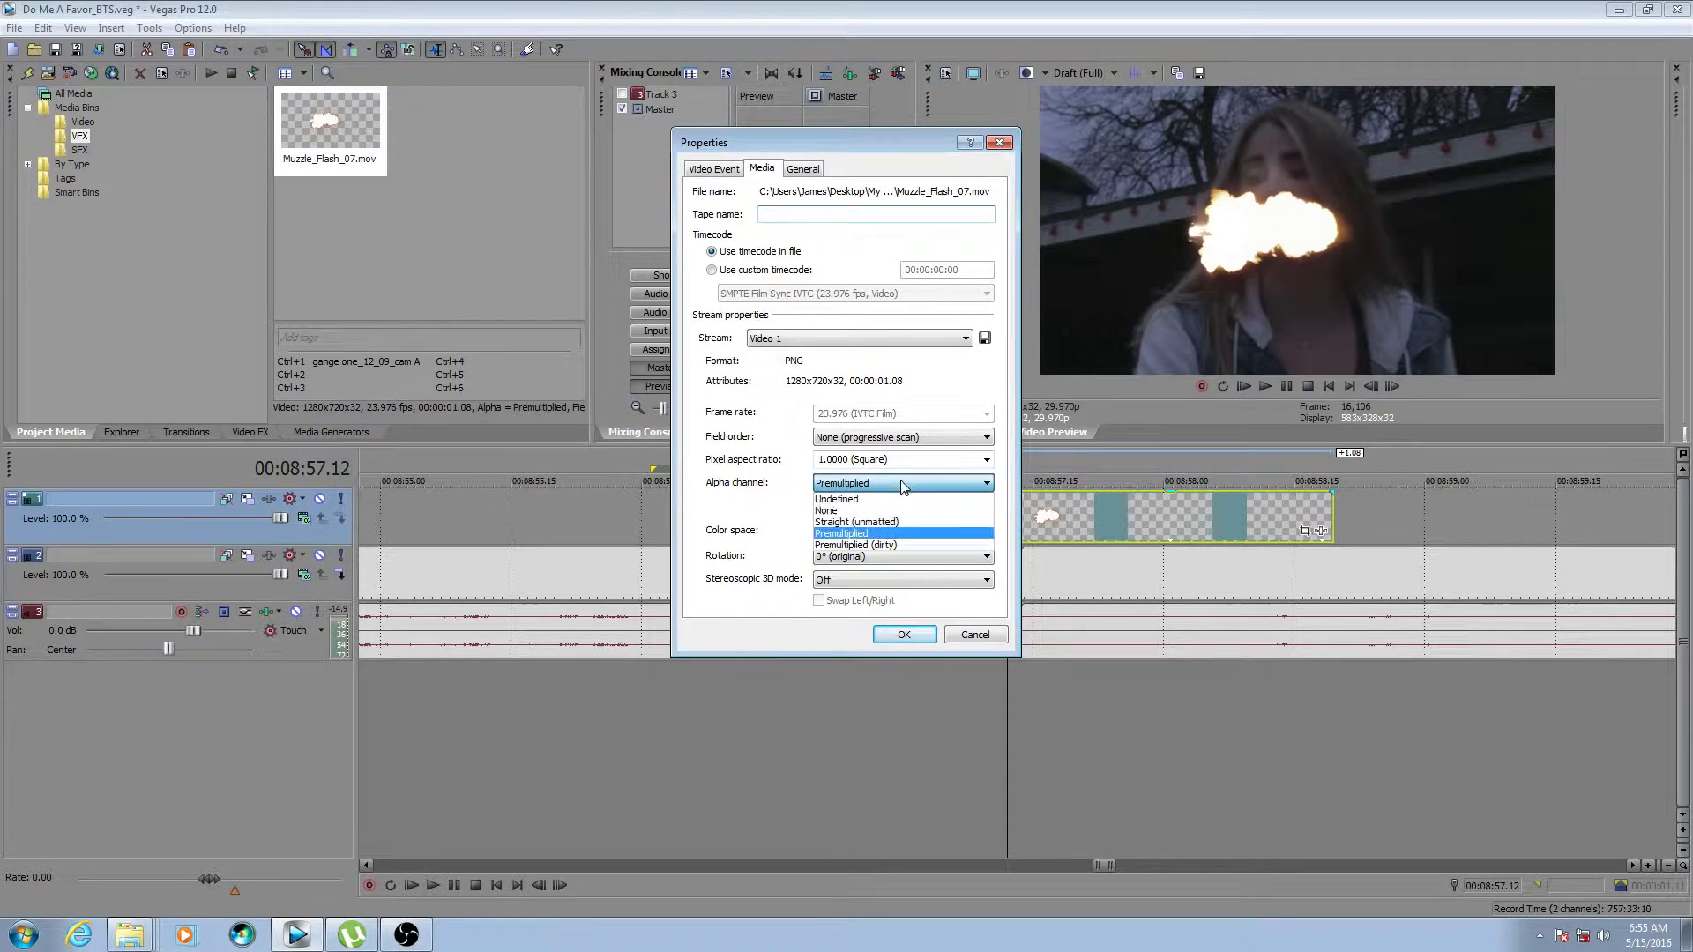
{"action": "left_click", "coordinate": [906, 544]}
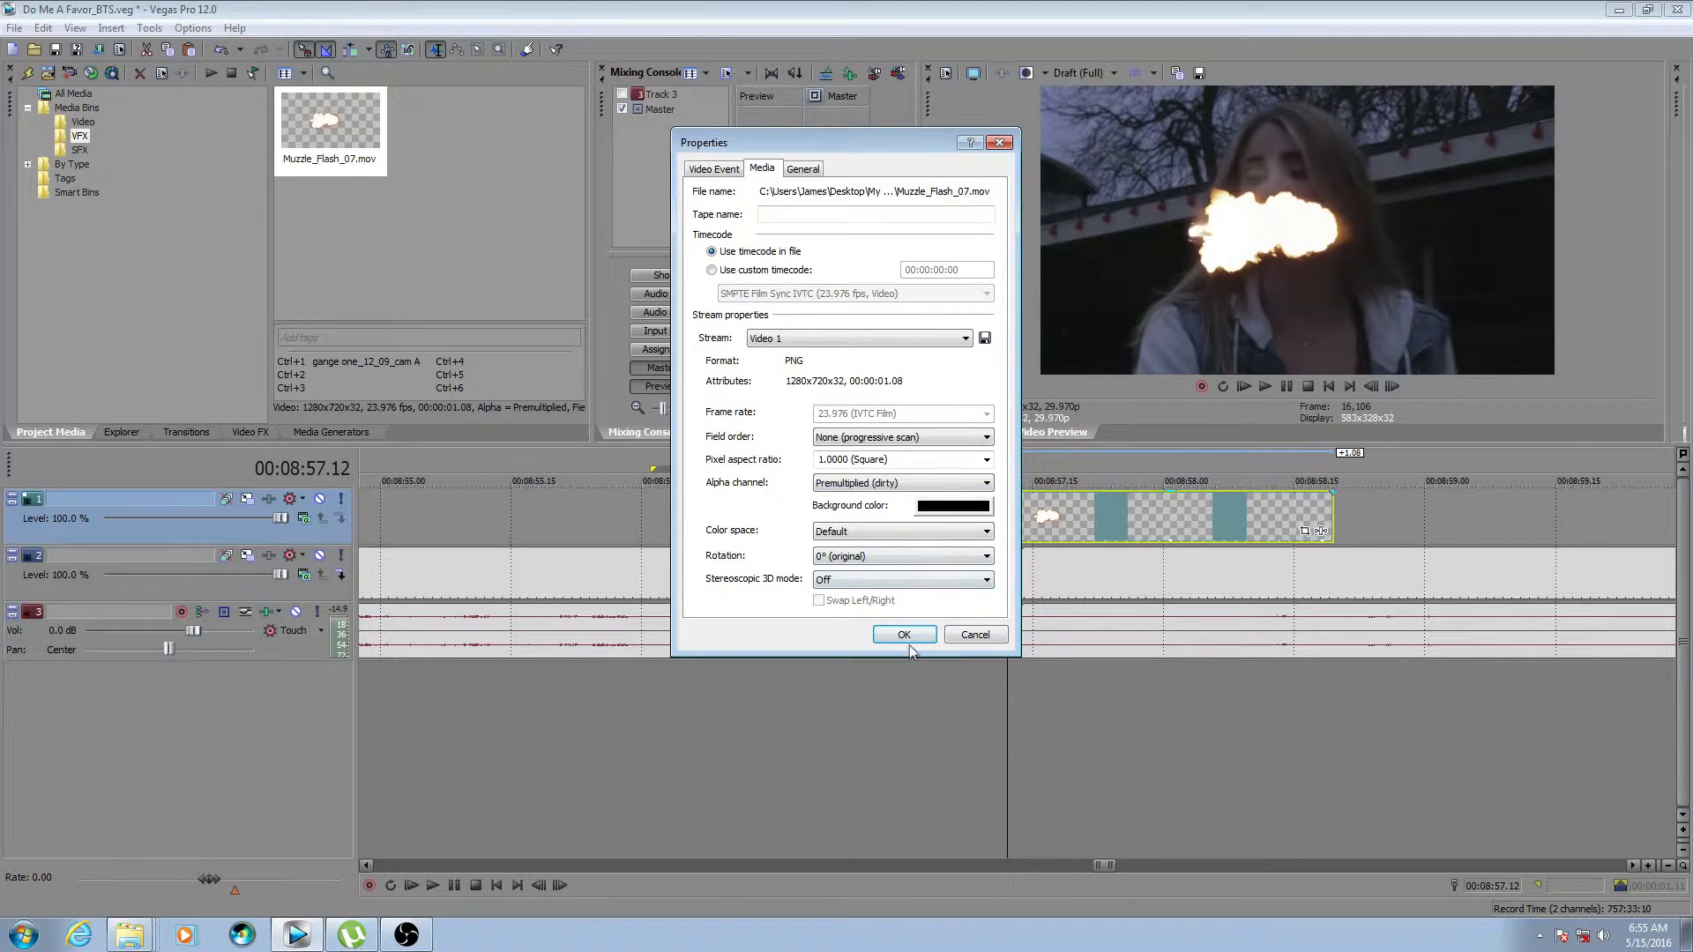
{"action": "left_click", "coordinate": [908, 635]}
Switch the muzzle flash clip's alpha channel back to Premultiplied.
{"action": "right_click", "coordinate": [1056, 518]}
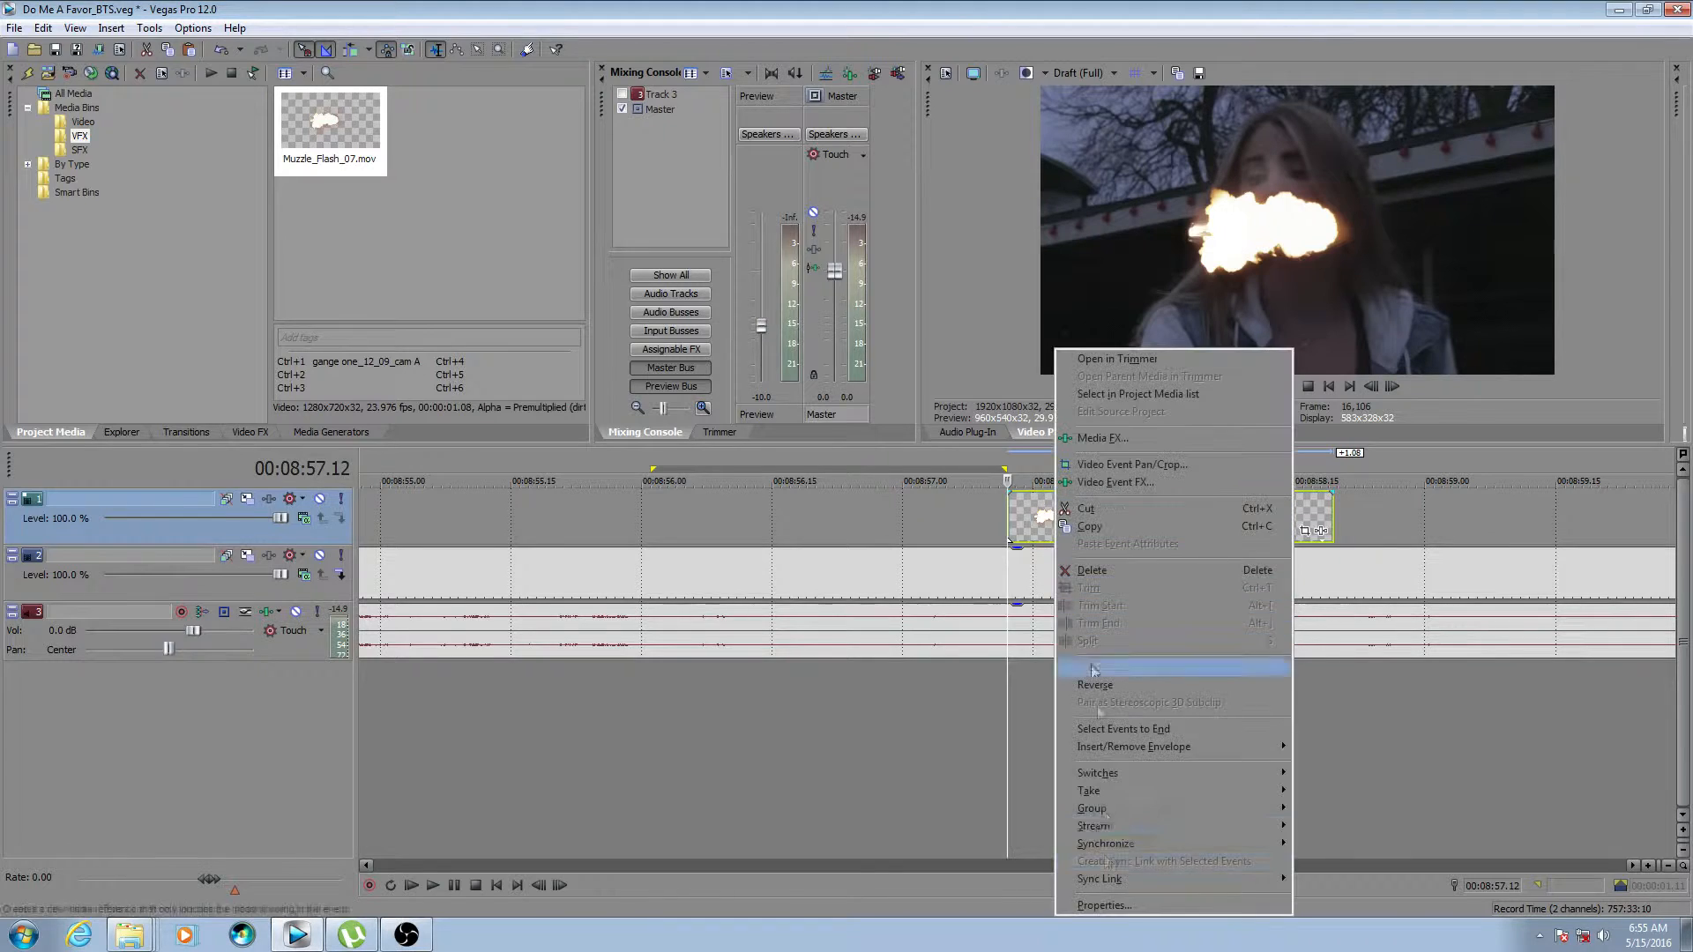
{"action": "left_click", "coordinate": [1103, 907]}
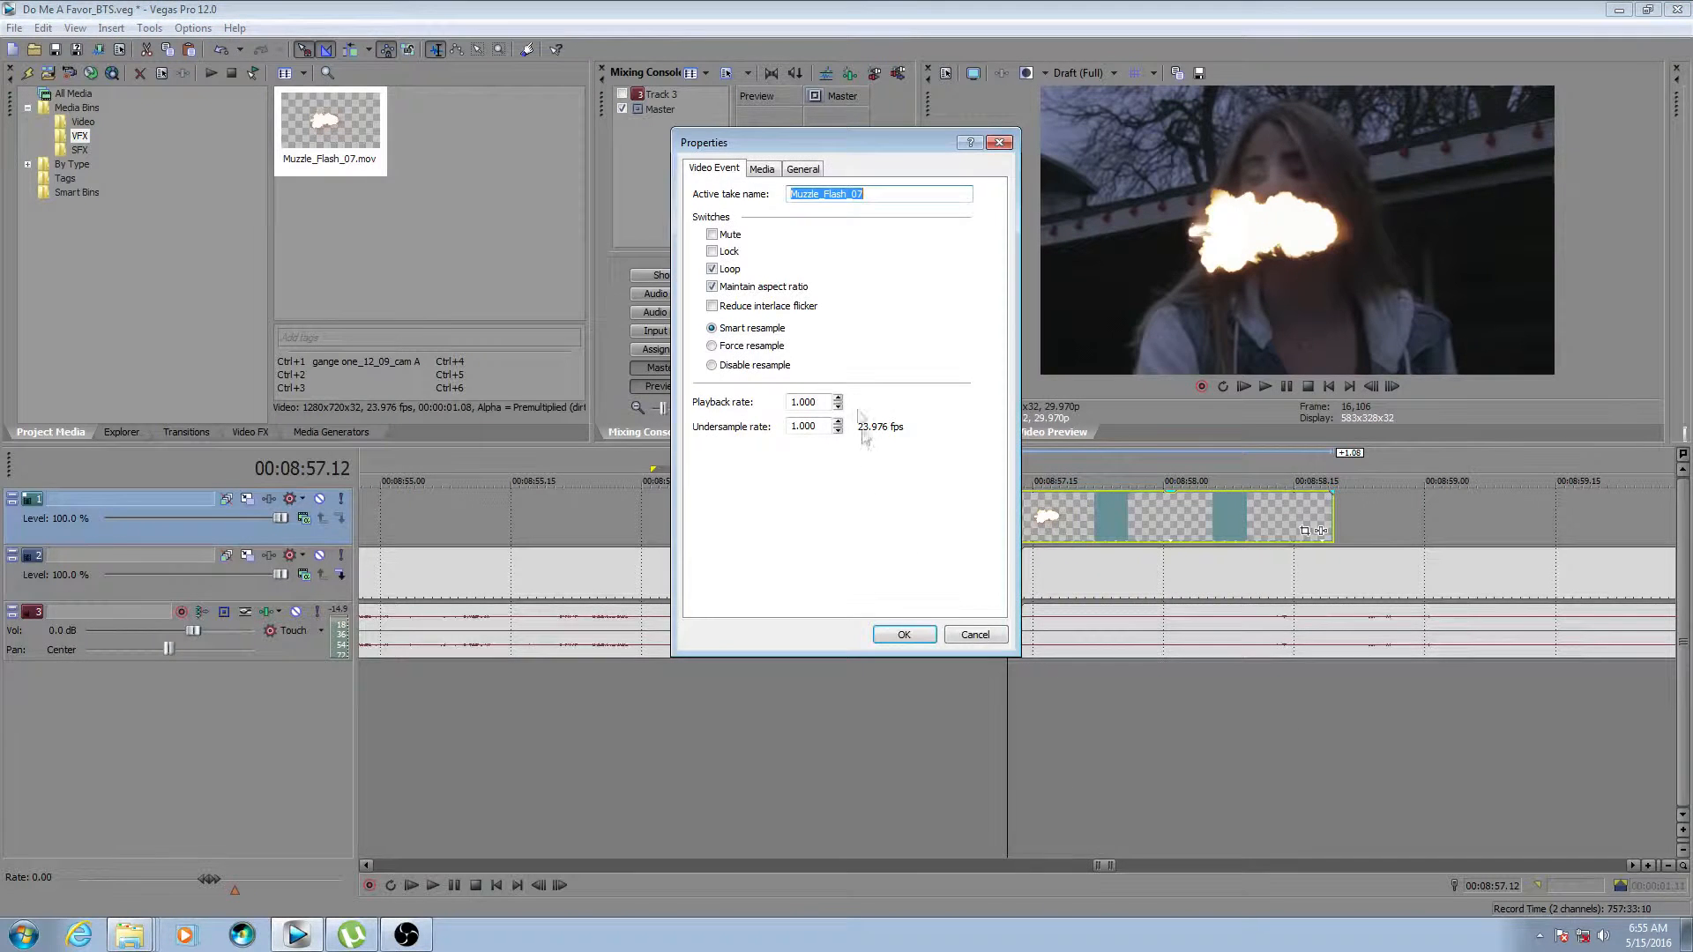
{"action": "left_click", "coordinate": [761, 168]}
{"action": "left_click", "coordinate": [938, 483]}
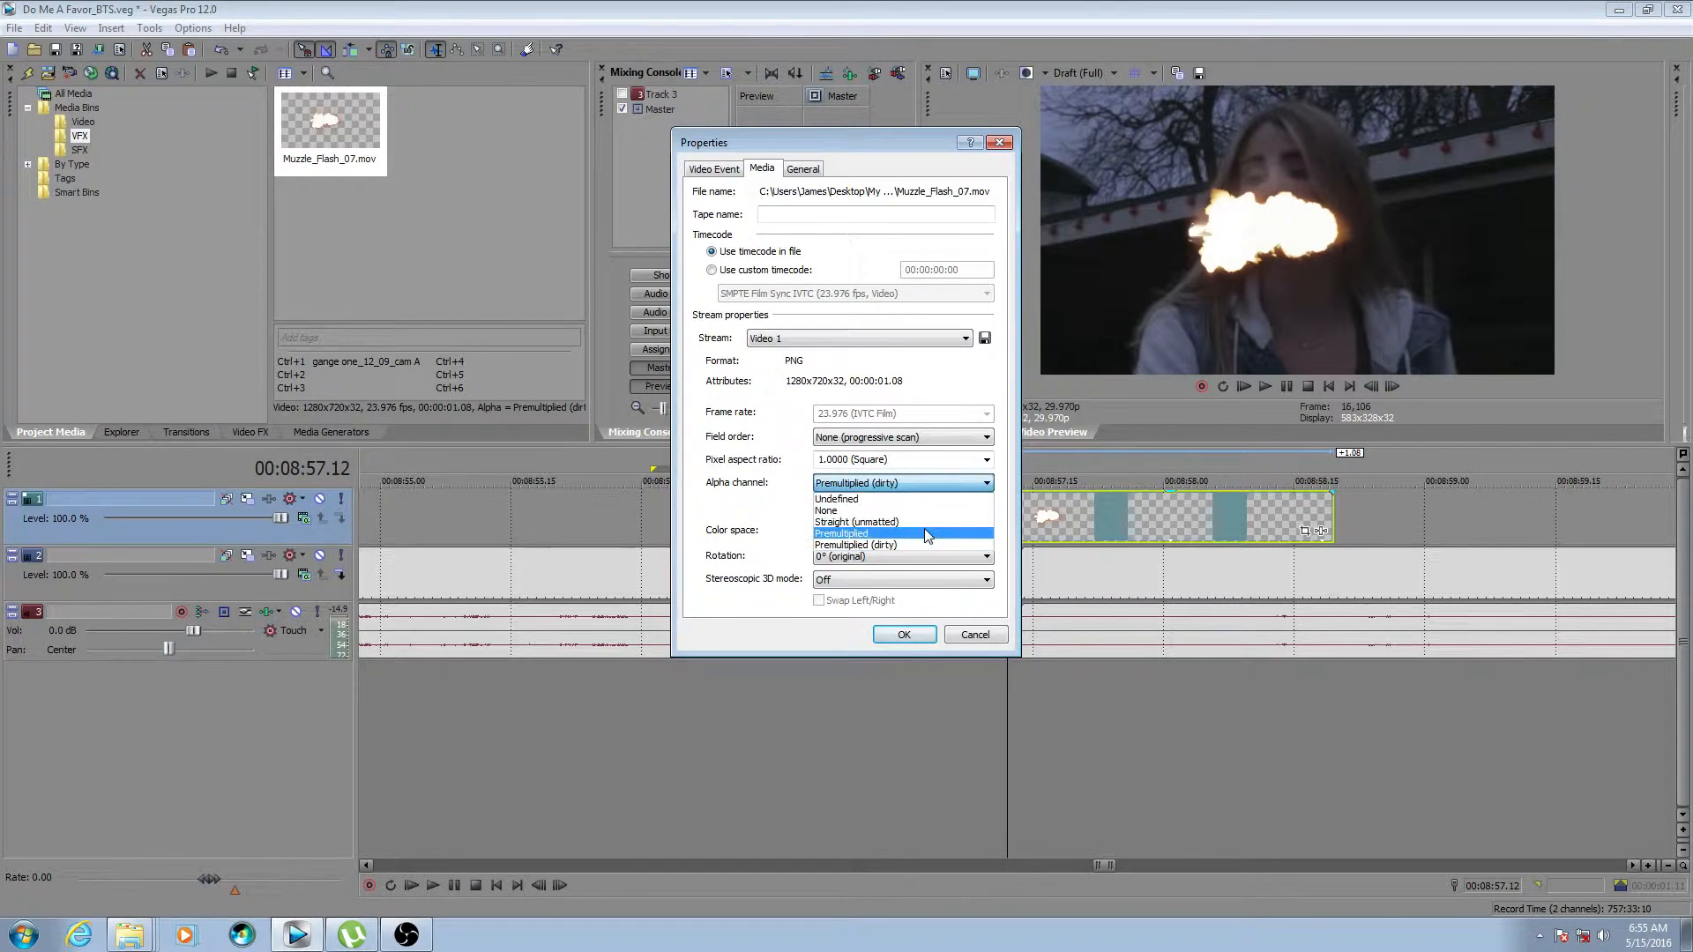
{"action": "left_click", "coordinate": [935, 534]}
{"action": "left_click", "coordinate": [917, 637]}
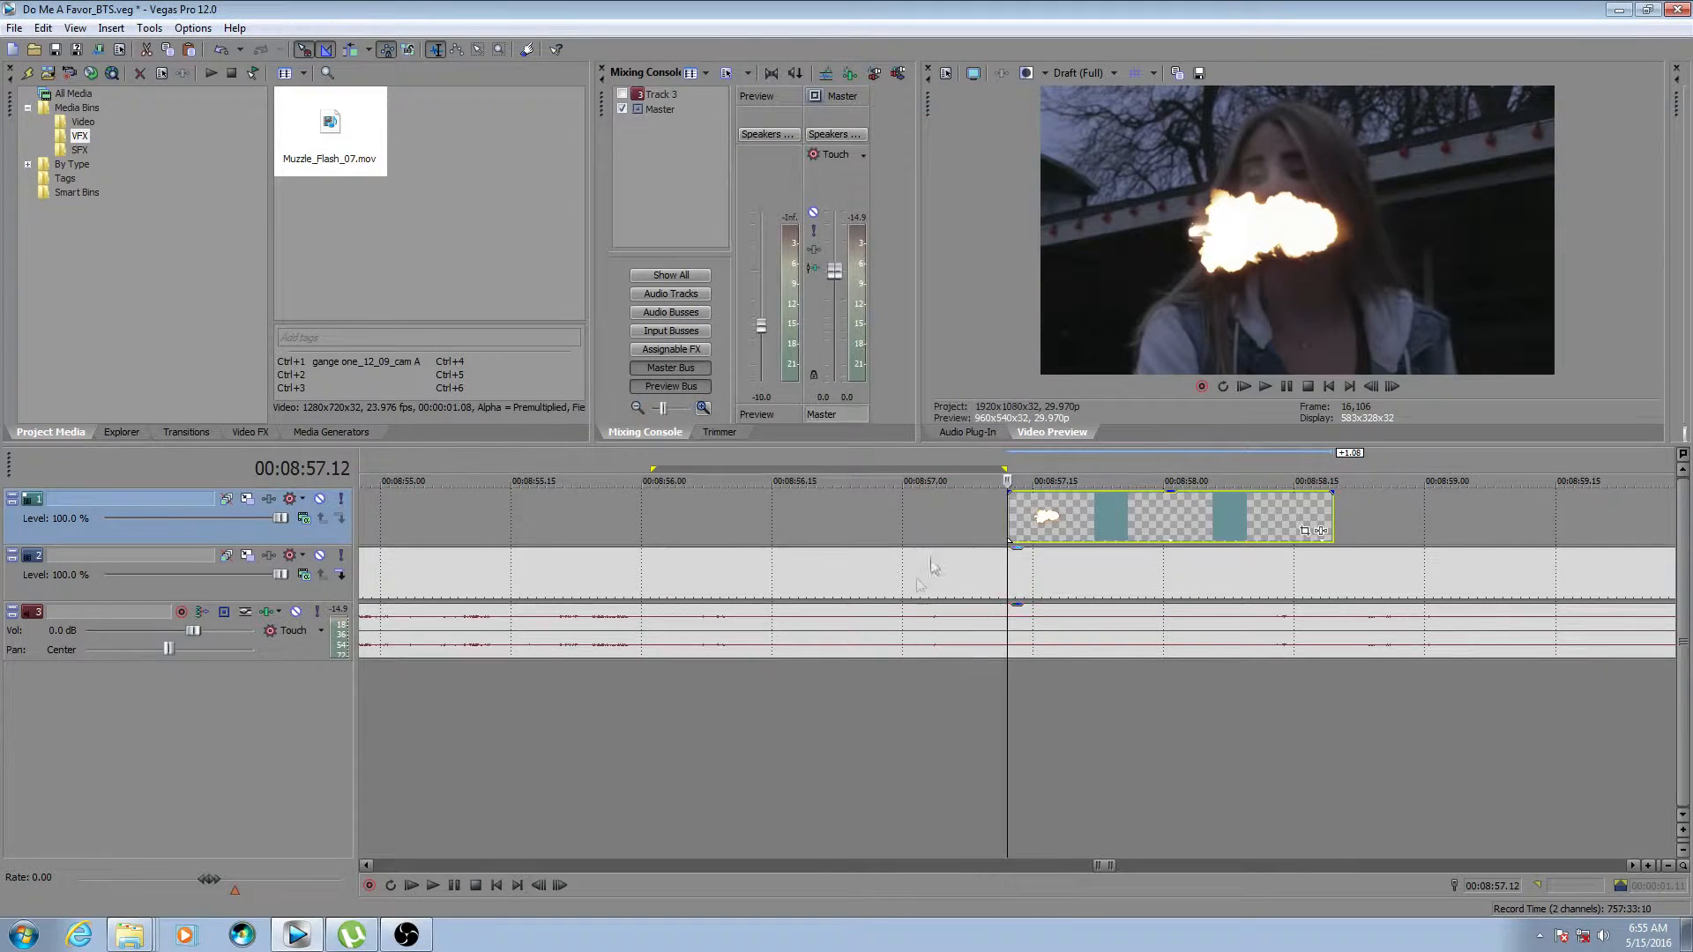
Look past the muzzle flash clip toward the film's end for the wide shot of the woman aiming the gun.
{"action": "left_click", "coordinate": [1067, 518]}
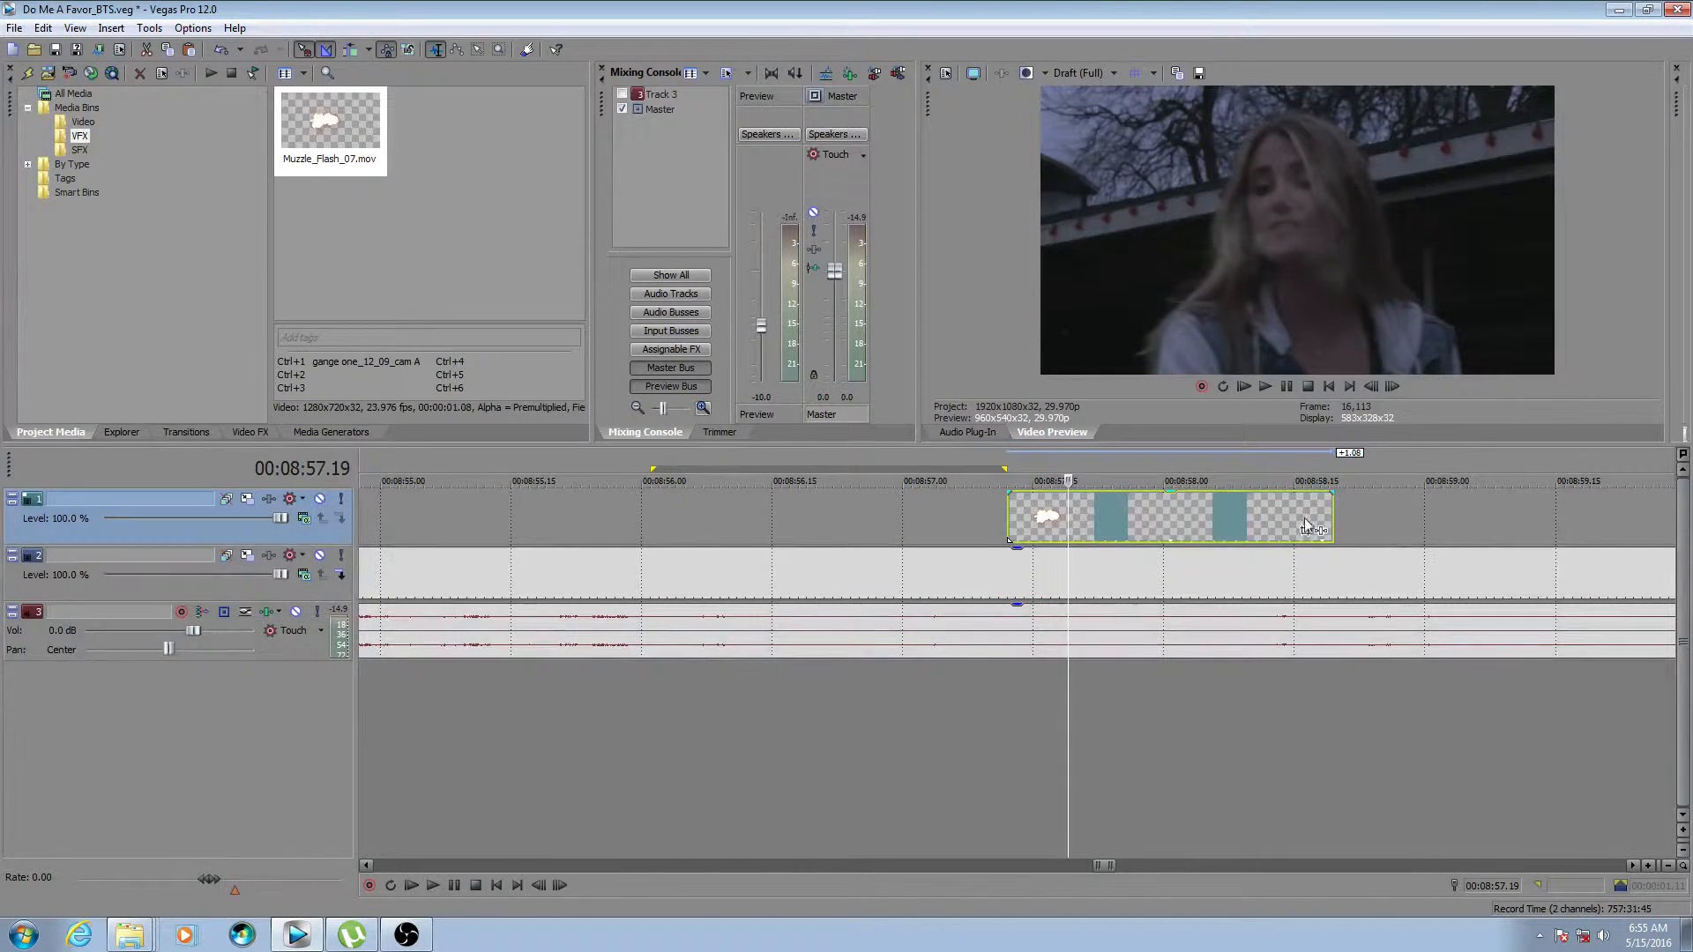
{"action": "left_click", "coordinate": [1381, 515]}
{"action": "scroll", "coordinate": [1383, 515], "scroll_direction": "down", "scroll_amount": 5}
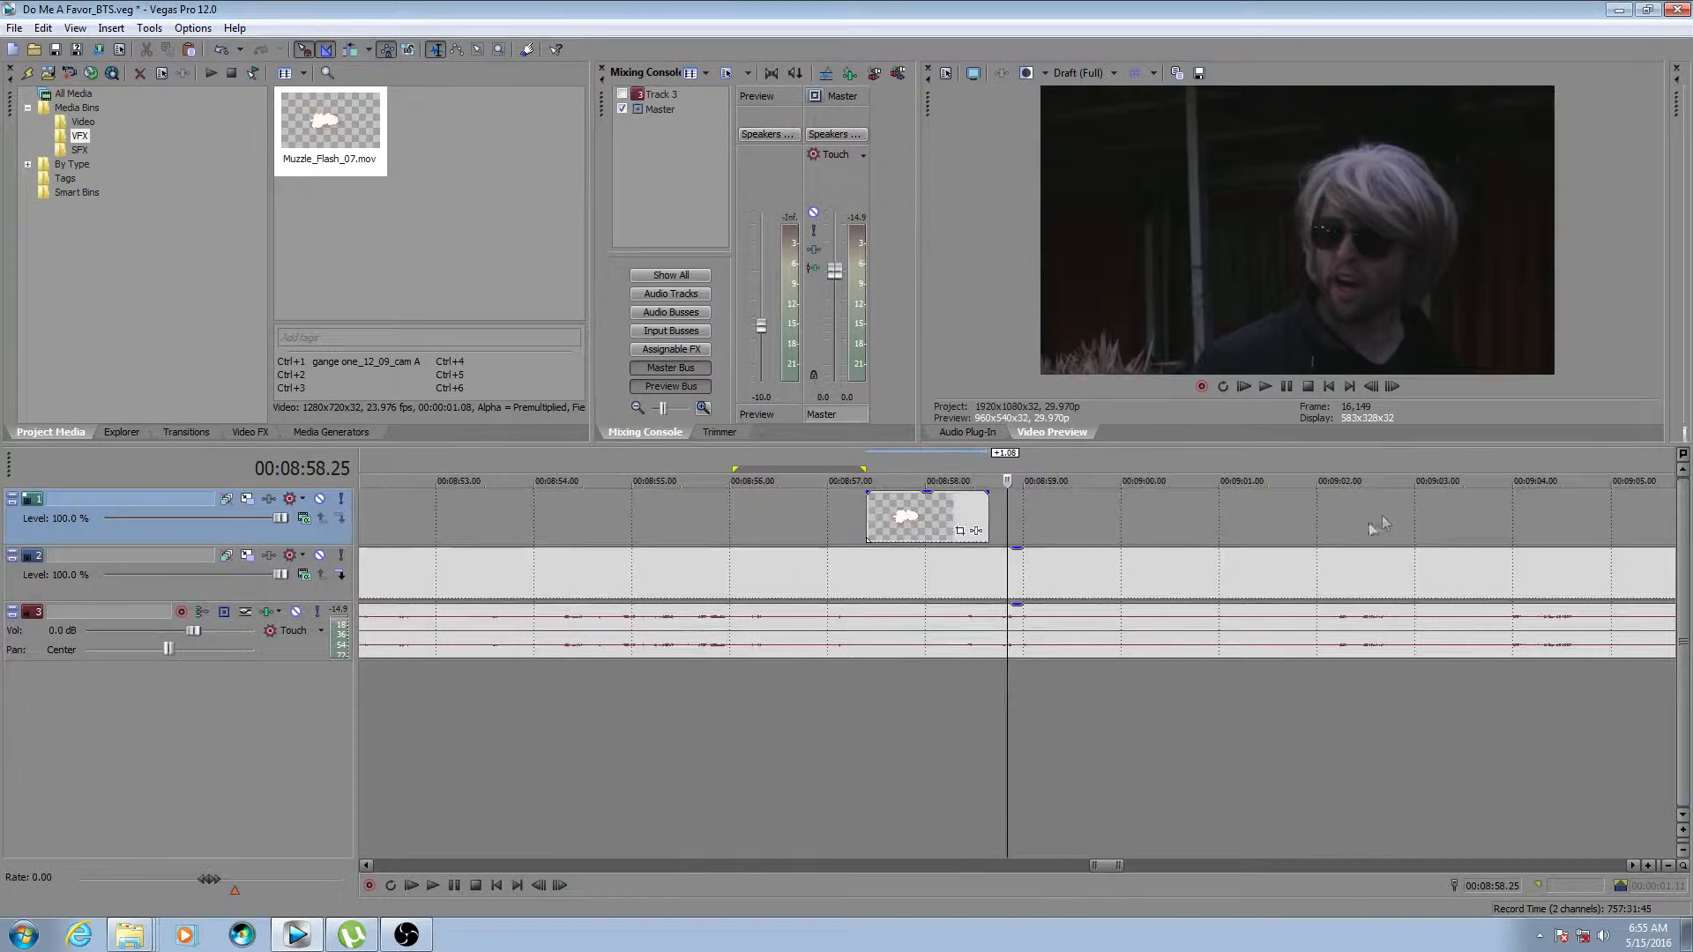
{"action": "left_click", "coordinate": [984, 707]}
{"action": "key", "text": "space"}
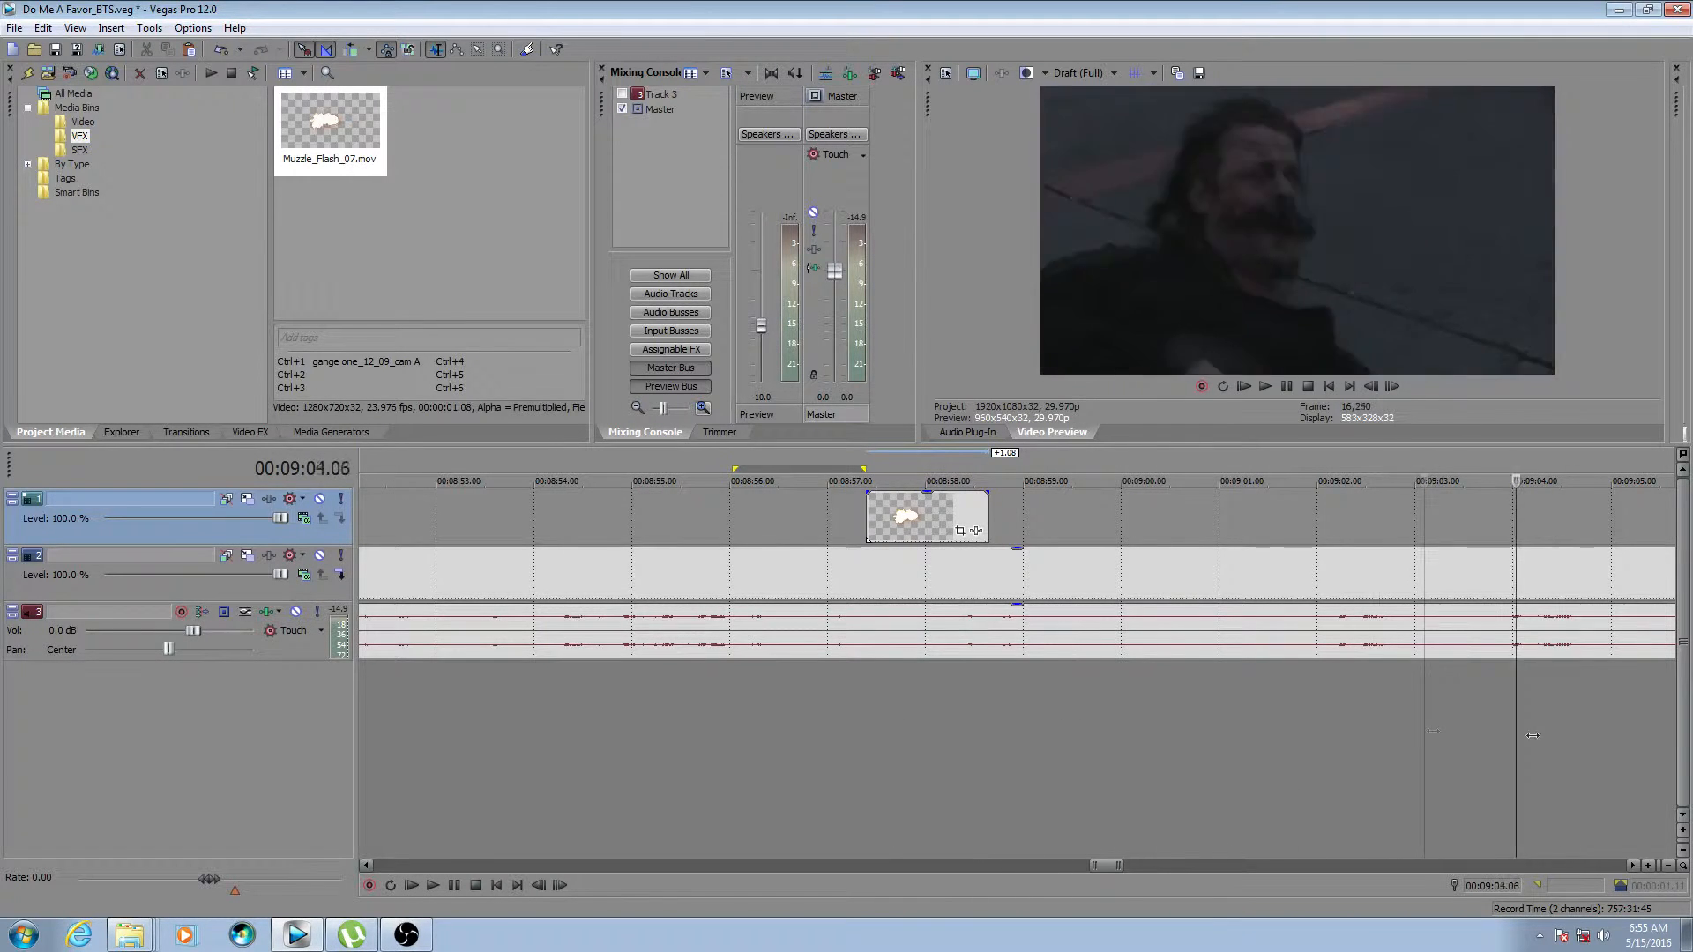
{"action": "scroll", "coordinate": [1113, 728], "scroll_direction": "down", "scroll_amount": 5}
{"action": "left_click_drag", "start_coordinate": [1007, 723], "coordinate": [1096, 734]}
Enlarge the video preview by widening it over the mixing console and increasing its height above the timeline.
{"action": "left_click_drag", "start_coordinate": [917, 327], "coordinate": [615, 340]}
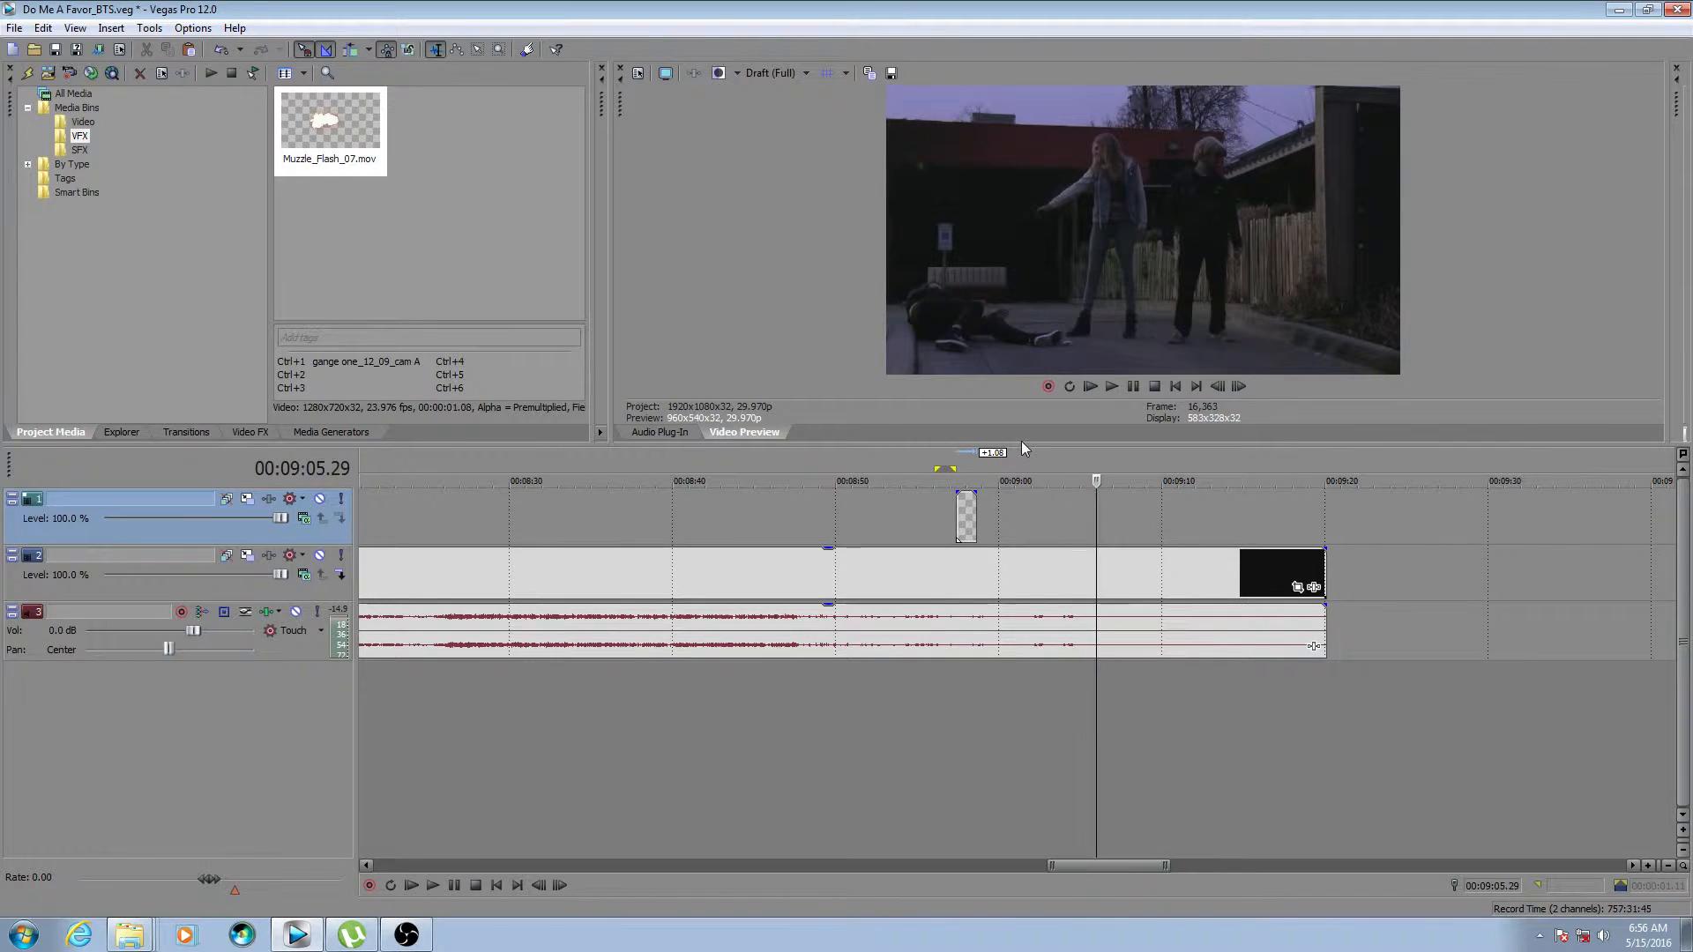
{"action": "left_click_drag", "start_coordinate": [1030, 445], "coordinate": [1012, 698]}
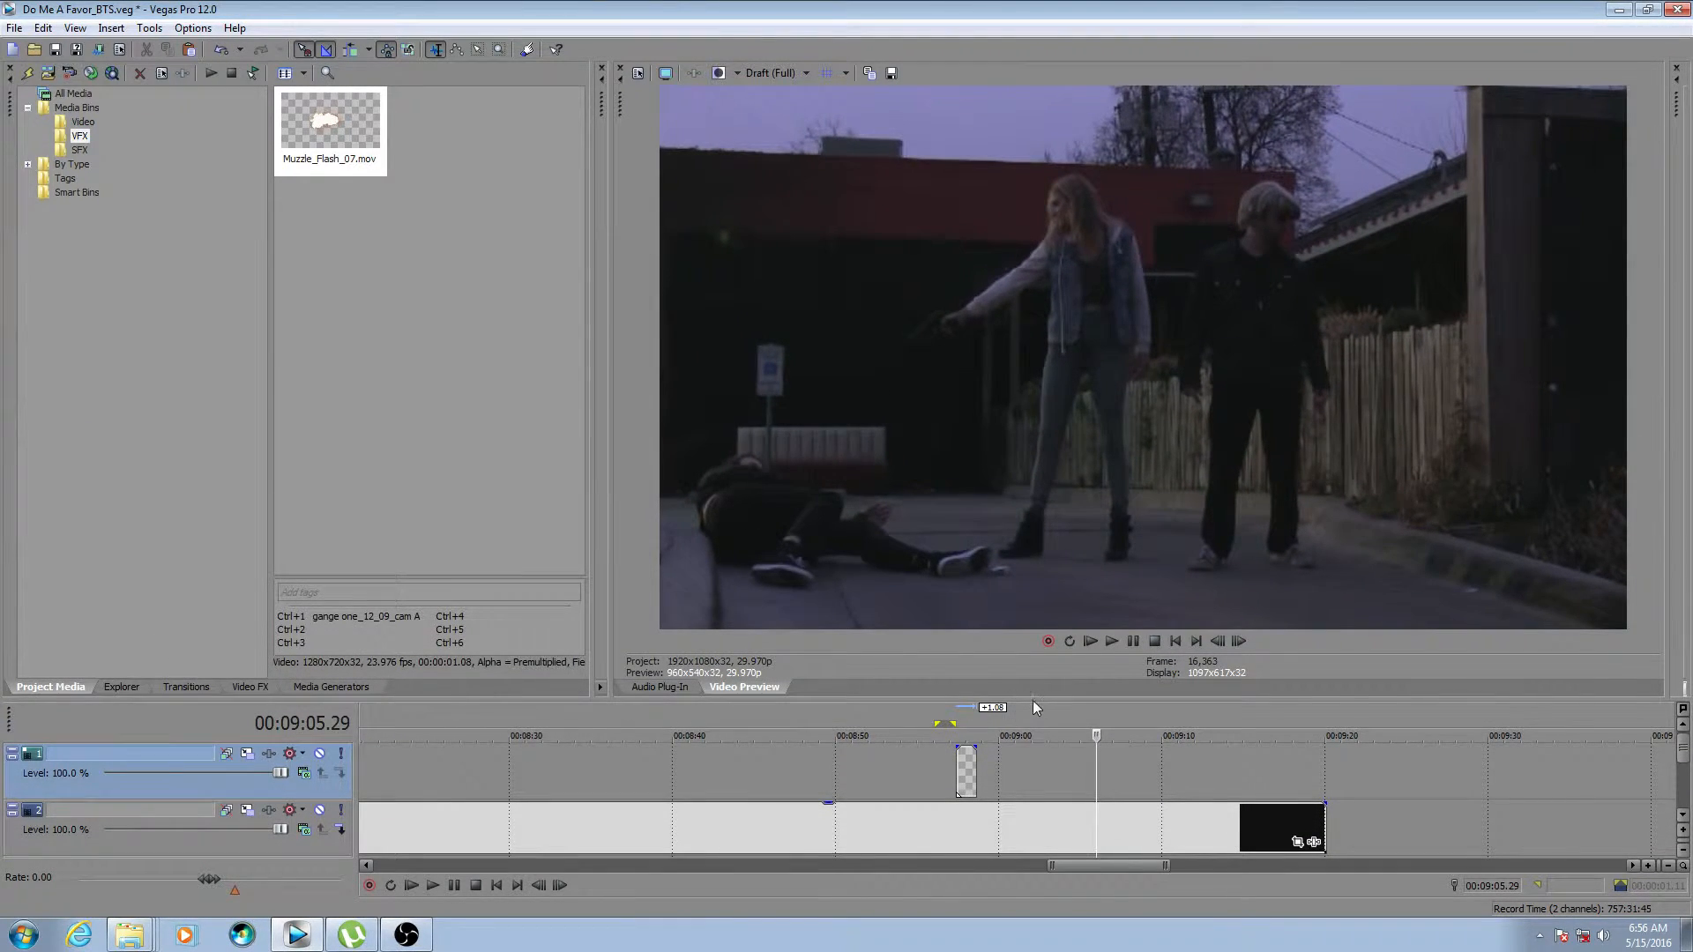
{"action": "left_click_drag", "start_coordinate": [1031, 700], "coordinate": [1027, 562]}
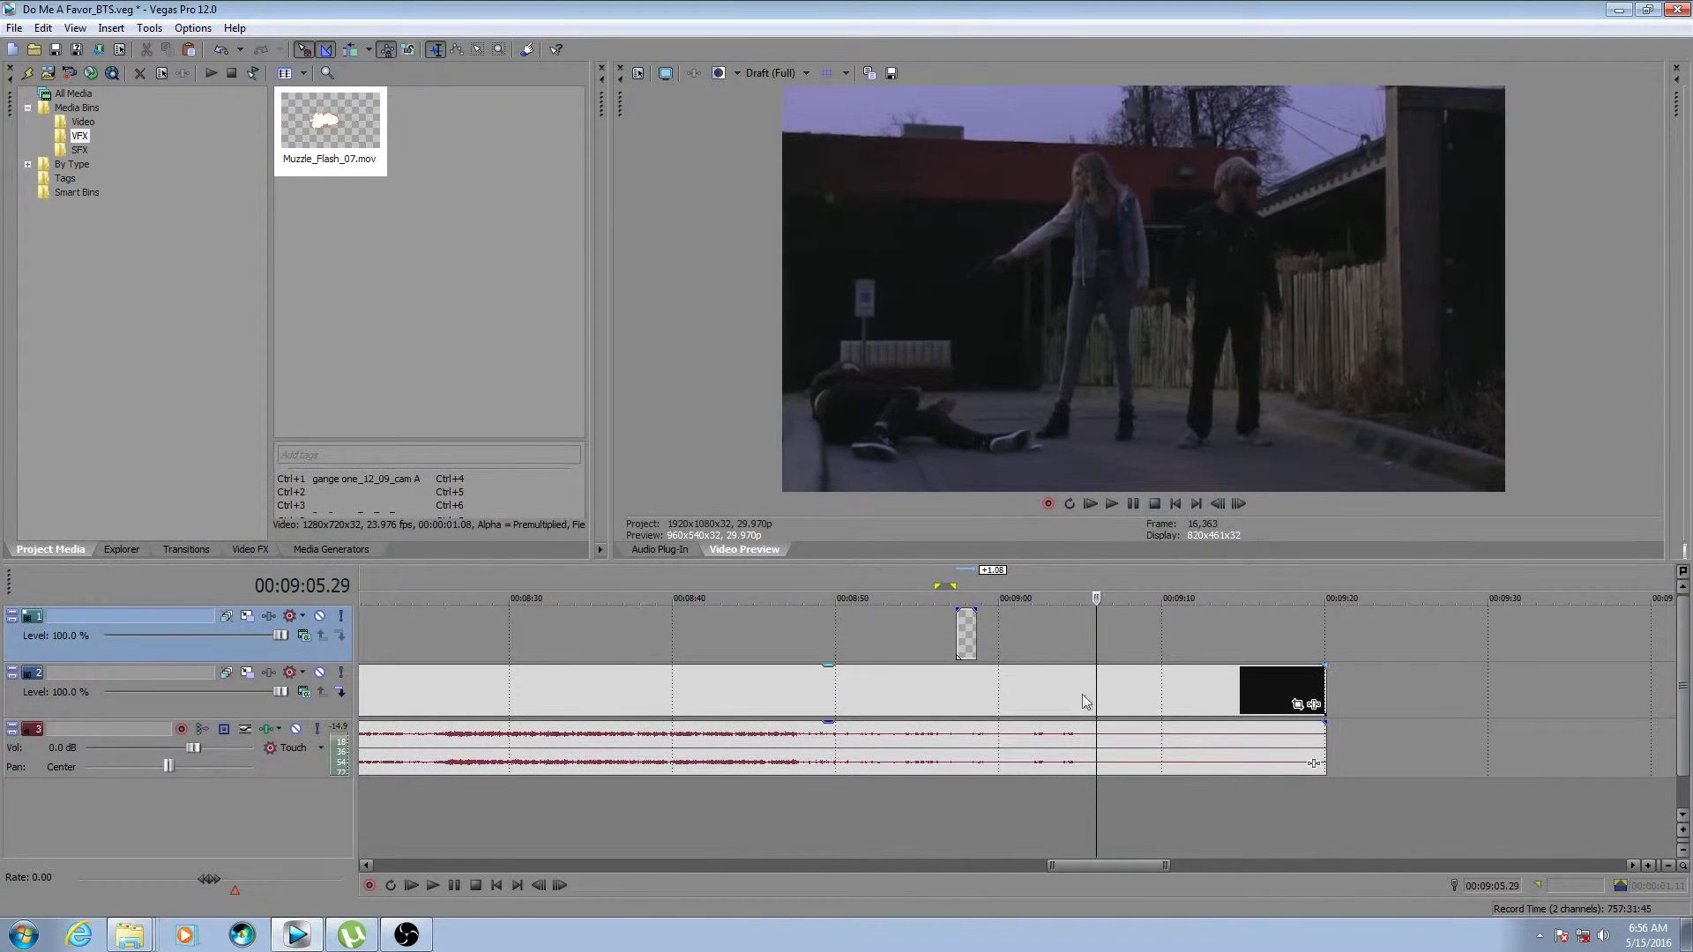
Play the wide gun shot from 00:09:05.05 and step back through its frames to 00:09:06.24.
{"action": "mouse_move", "coordinate": [1094, 646]}
{"action": "left_mouse_down"}
{"action": "mouse_move", "coordinate": [1014, 646]}
{"action": "mouse_move", "coordinate": [1141, 648]}
{"action": "mouse_move", "coordinate": [1085, 654]}
{"action": "left_mouse_up"}
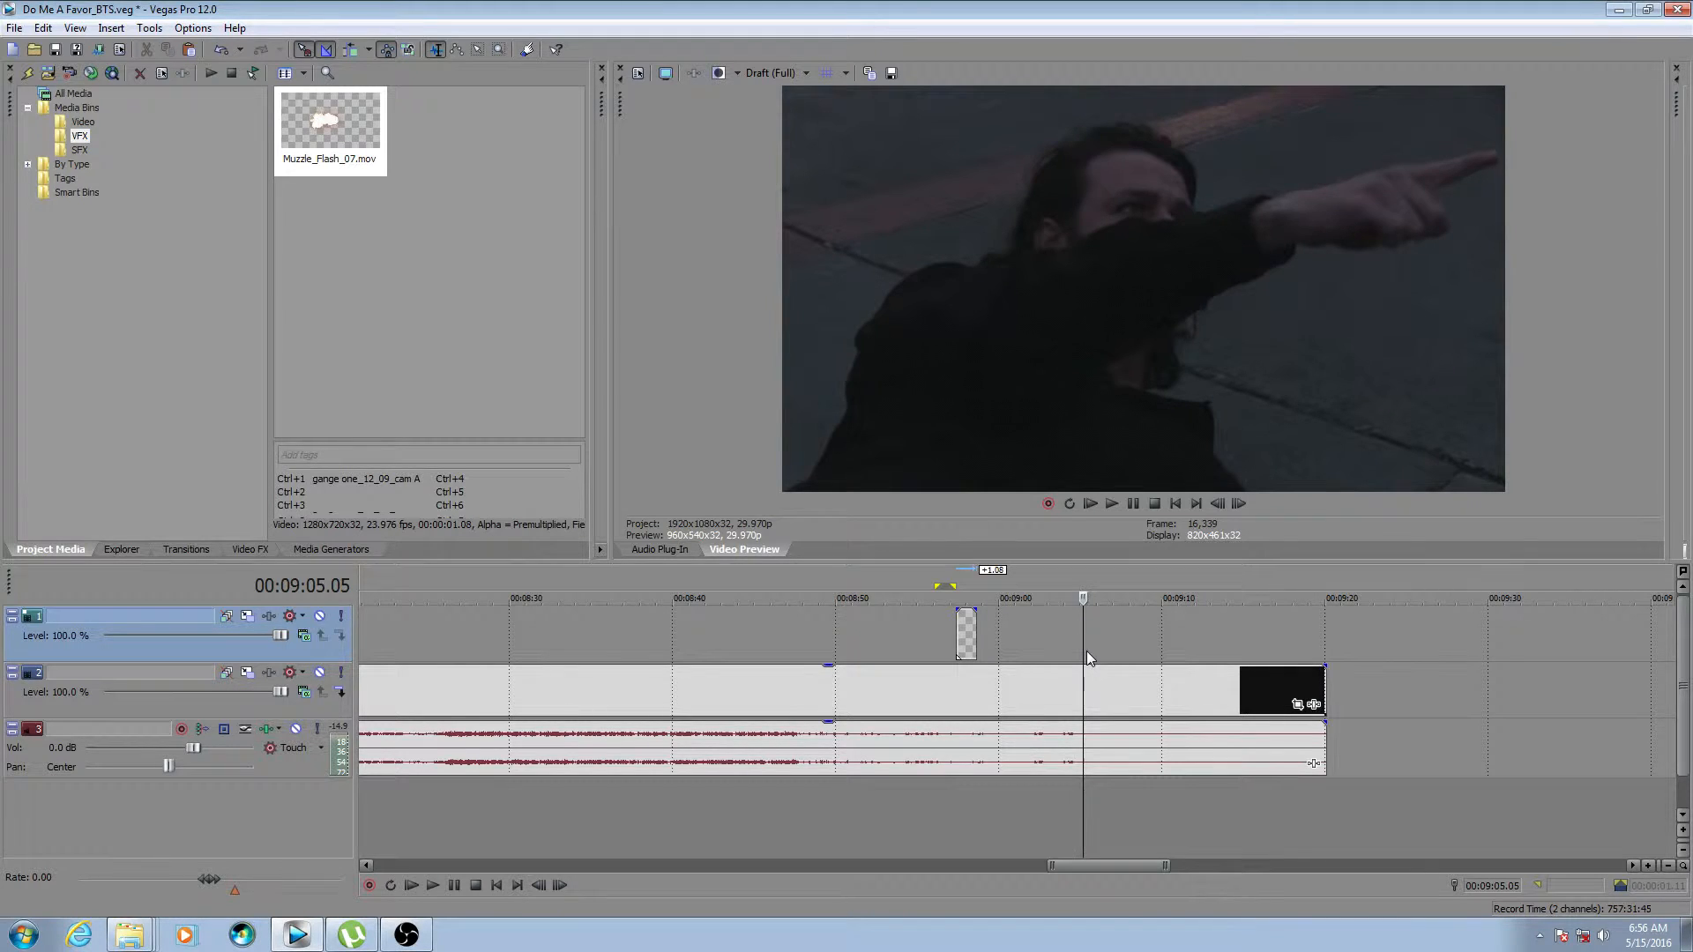
{"action": "key", "text": "space"}
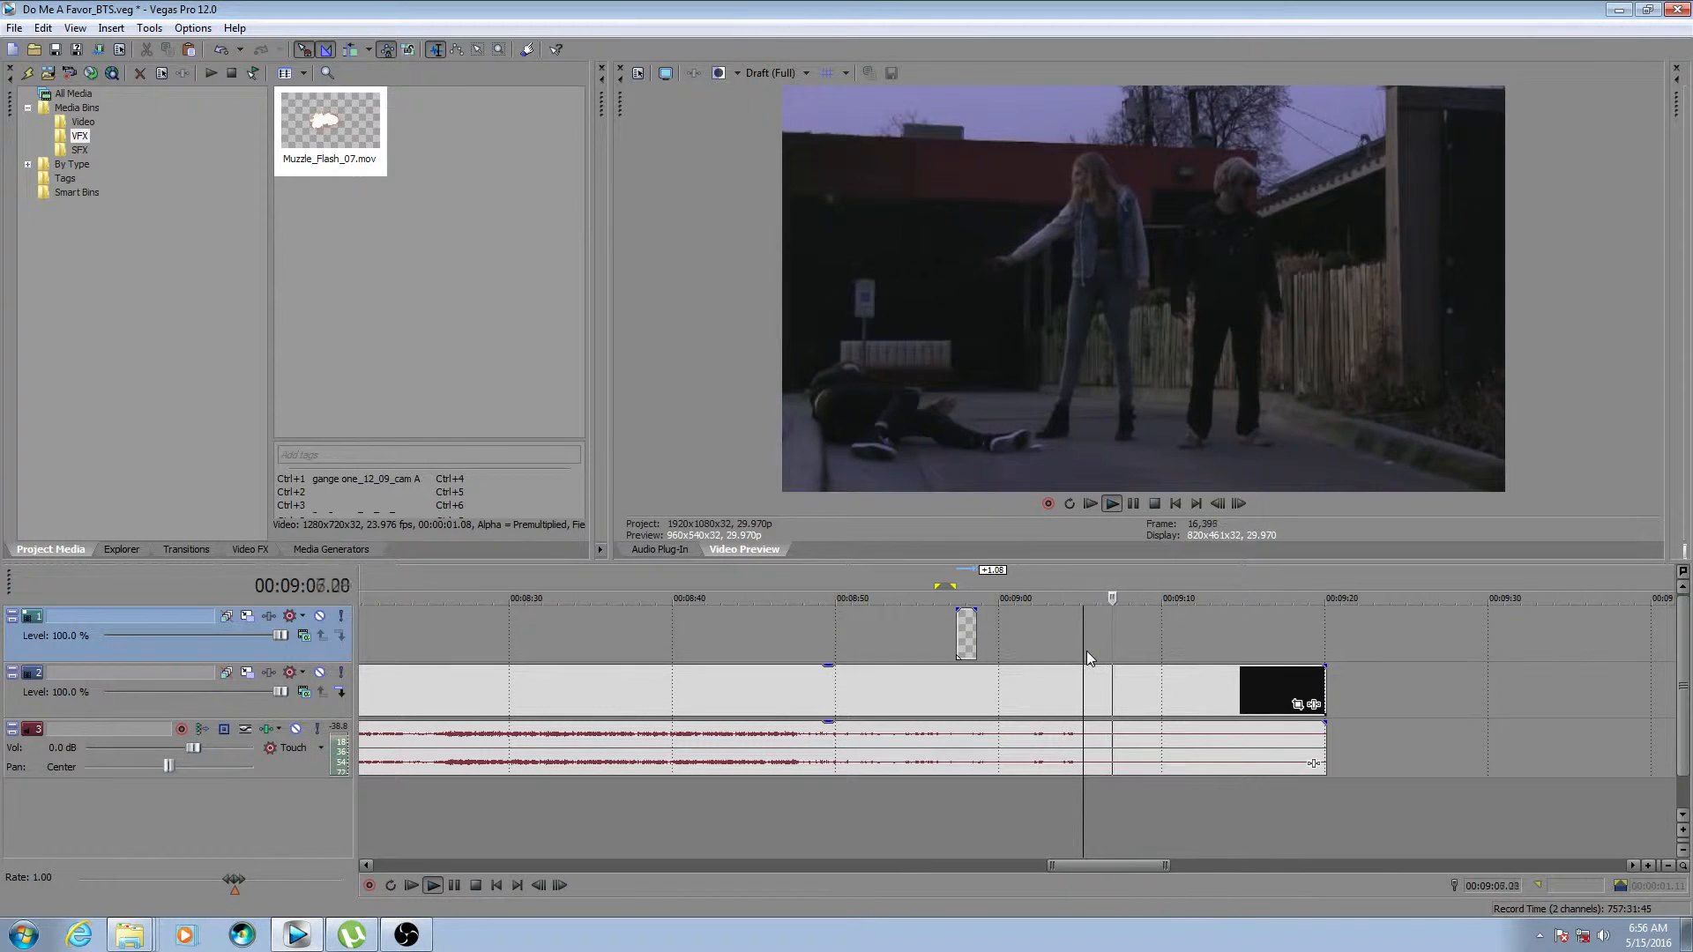
{"action": "key", "text": "Return"}
{"action": "key", "text": "Left"}
{"action": "key", "text": "Left"}
{"action": "key", "text": "Left"}
{"action": "key", "text": "Left"}
{"action": "key", "text": "Left"}
{"action": "key", "text": "Left"}
{"action": "key", "text": "Left"}
{"action": "key", "text": "Left"}
{"action": "key", "text": "Left"}
{"action": "key", "text": "Left"}
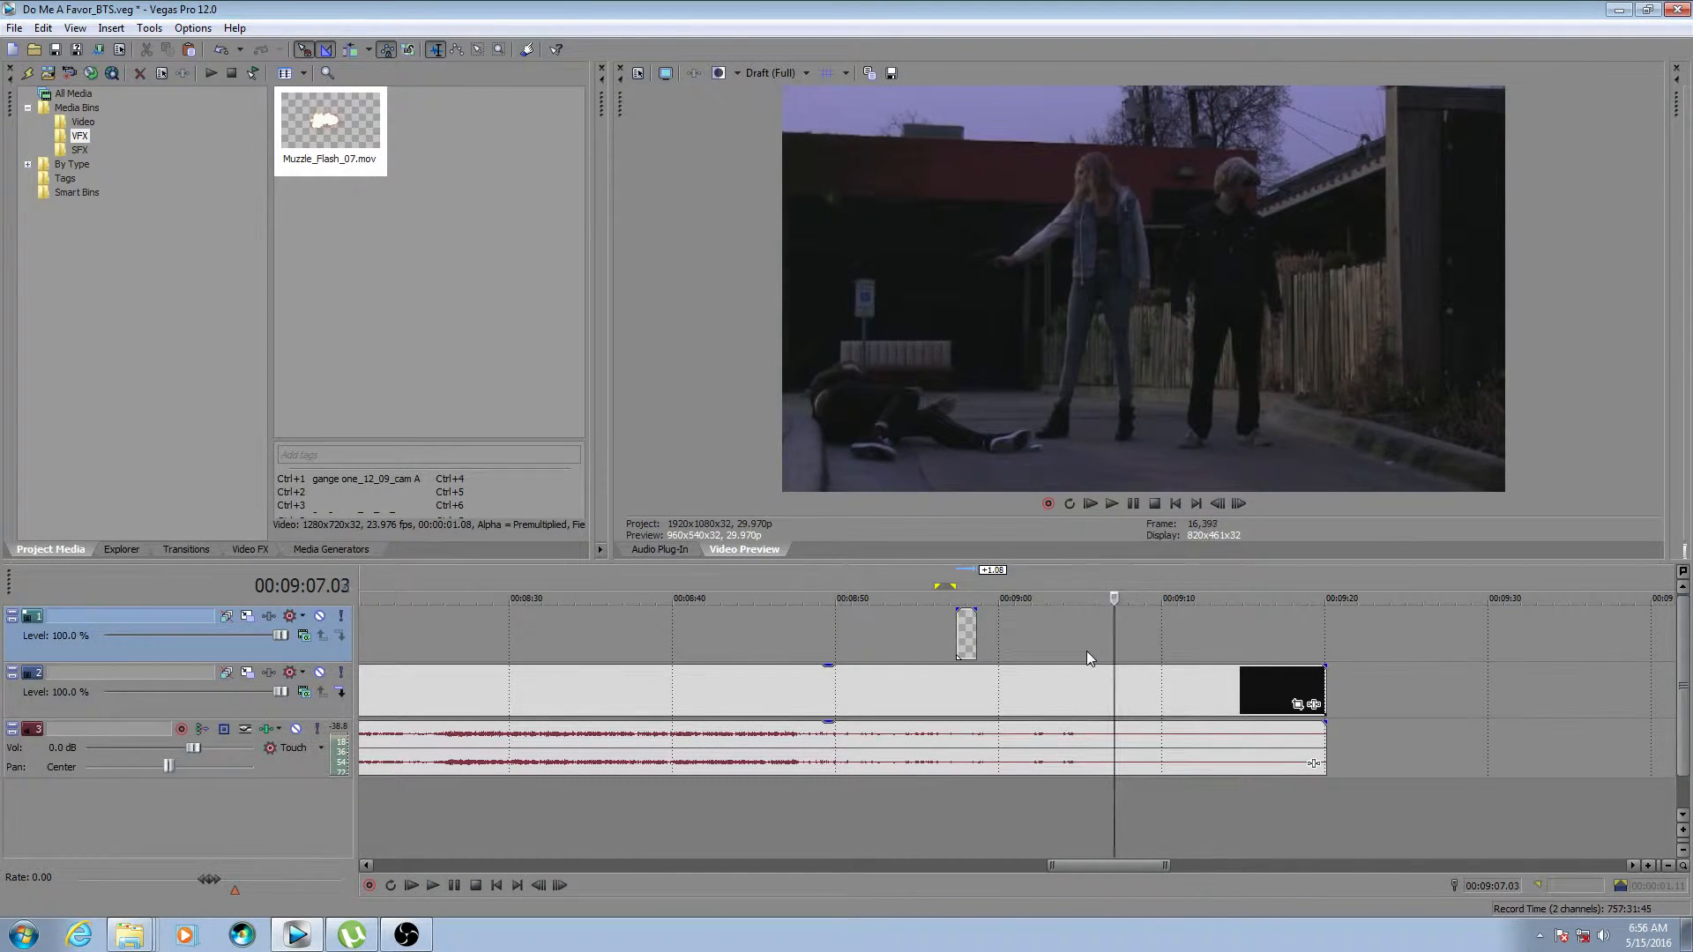
{"action": "key", "text": "Left"}
{"action": "key", "text": "Left"}
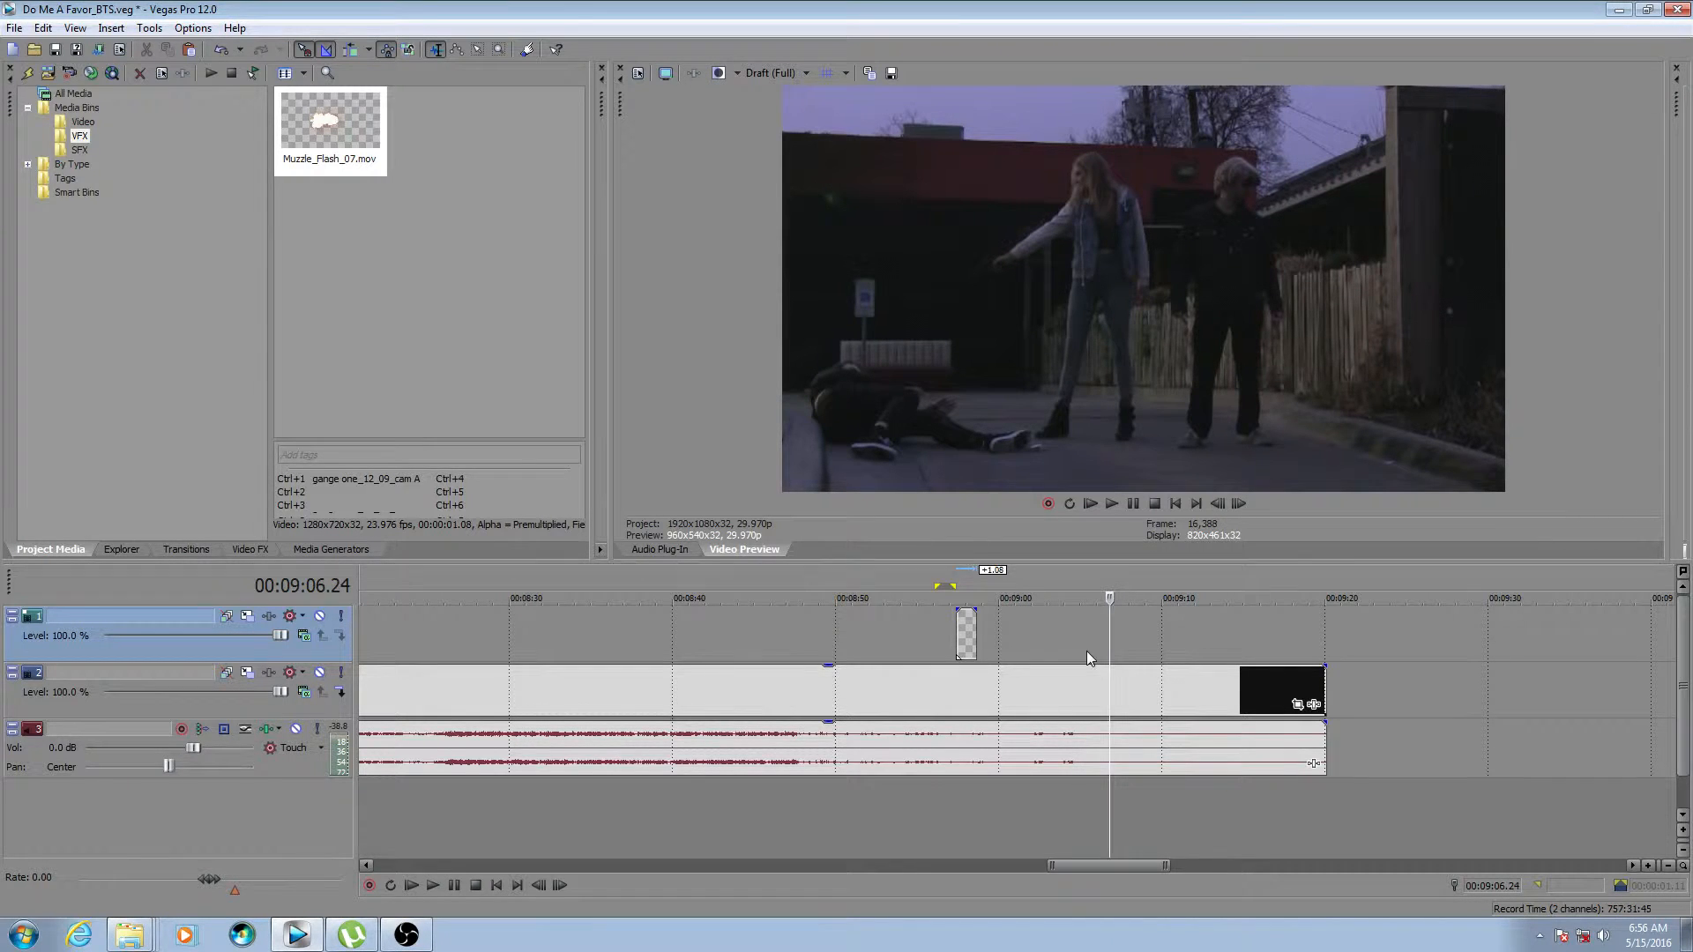
Set the video preview quality to Preview (Full).
{"action": "left_click", "coordinate": [767, 75]}
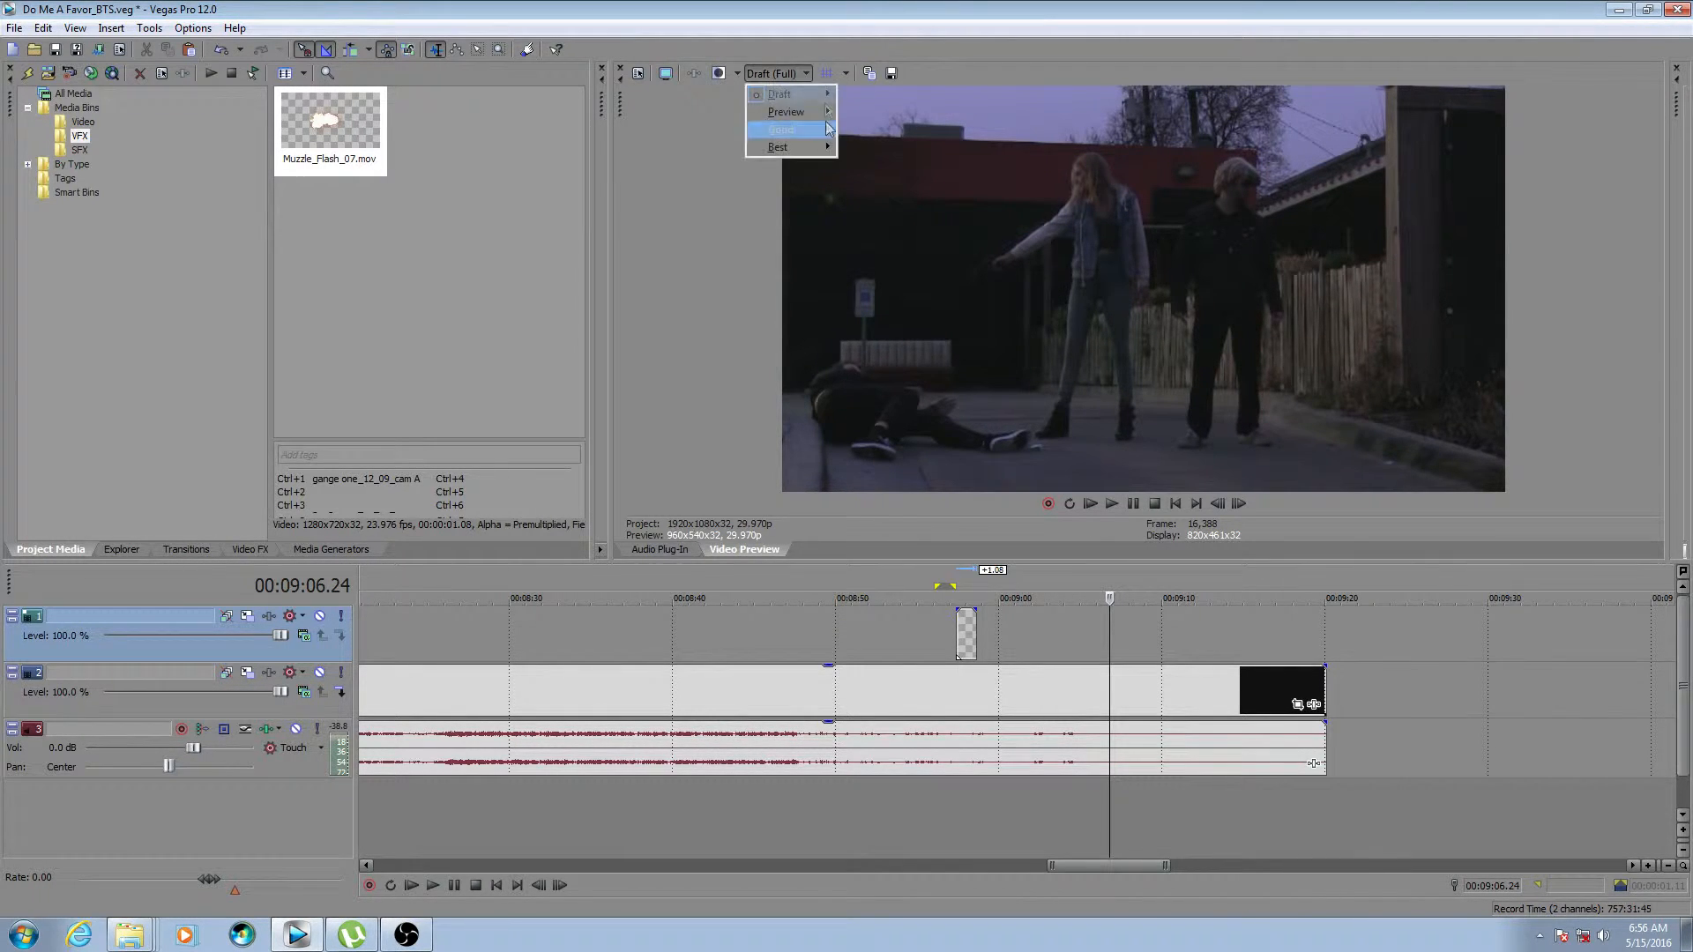
{"action": "mouse_move", "coordinate": [793, 112]}
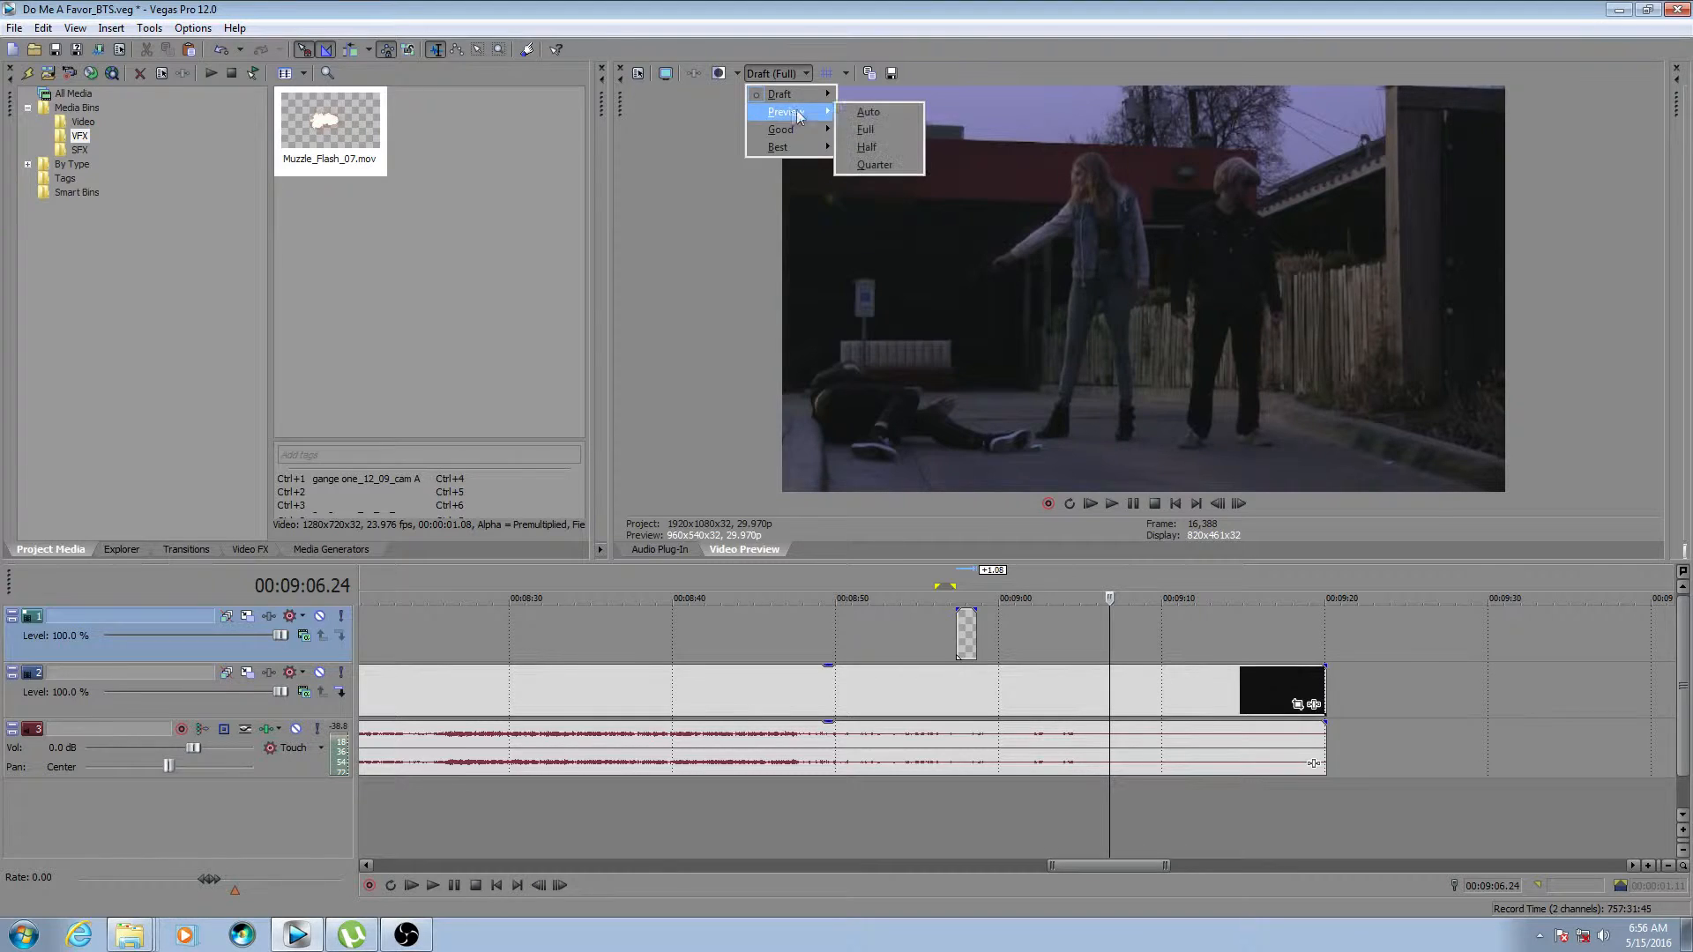
{"action": "left_click", "coordinate": [866, 147]}
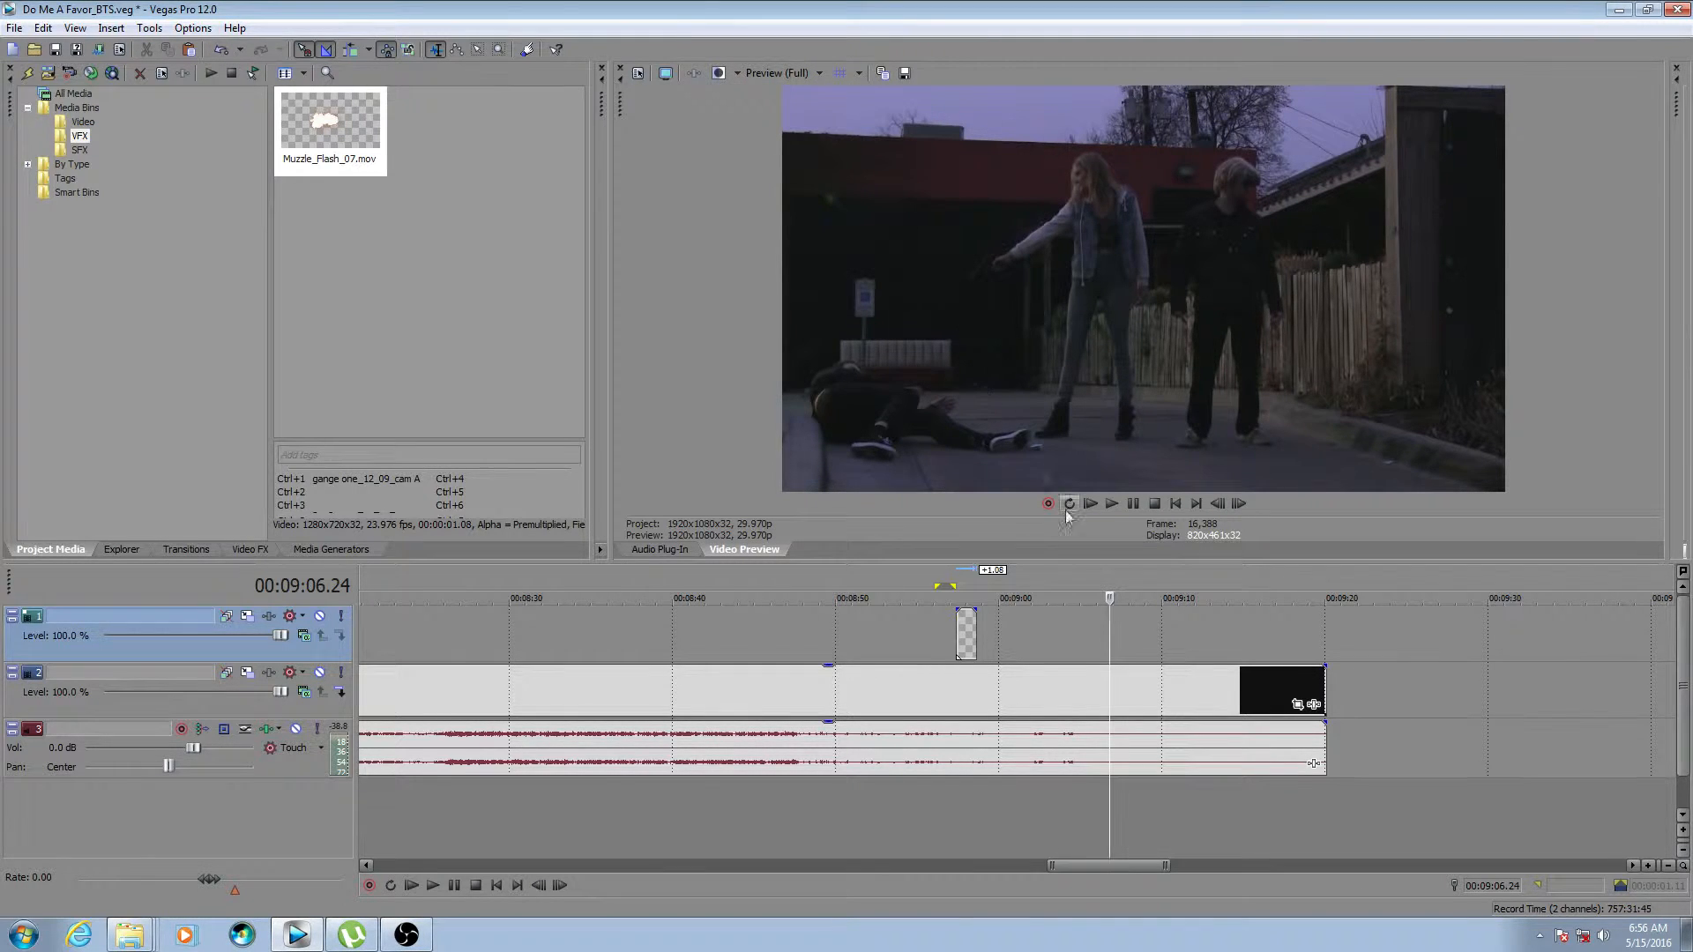
Examine the wide shot frame by frame from 00:09:06.11 to 00:09:06.27 for the moment the gun fires.
{"action": "mouse_move", "coordinate": [1110, 637]}
{"action": "left_mouse_down"}
{"action": "mouse_move", "coordinate": [1096, 639]}
{"action": "mouse_move", "coordinate": [1161, 645]}
{"action": "mouse_move", "coordinate": [1109, 647]}
{"action": "left_mouse_up"}
{"action": "mouse_move", "coordinate": [1111, 639]}
{"action": "left_mouse_down"}
{"action": "mouse_move", "coordinate": [1074, 637]}
{"action": "mouse_move", "coordinate": [1132, 636]}
{"action": "mouse_move", "coordinate": [1103, 652]}
{"action": "left_mouse_up"}
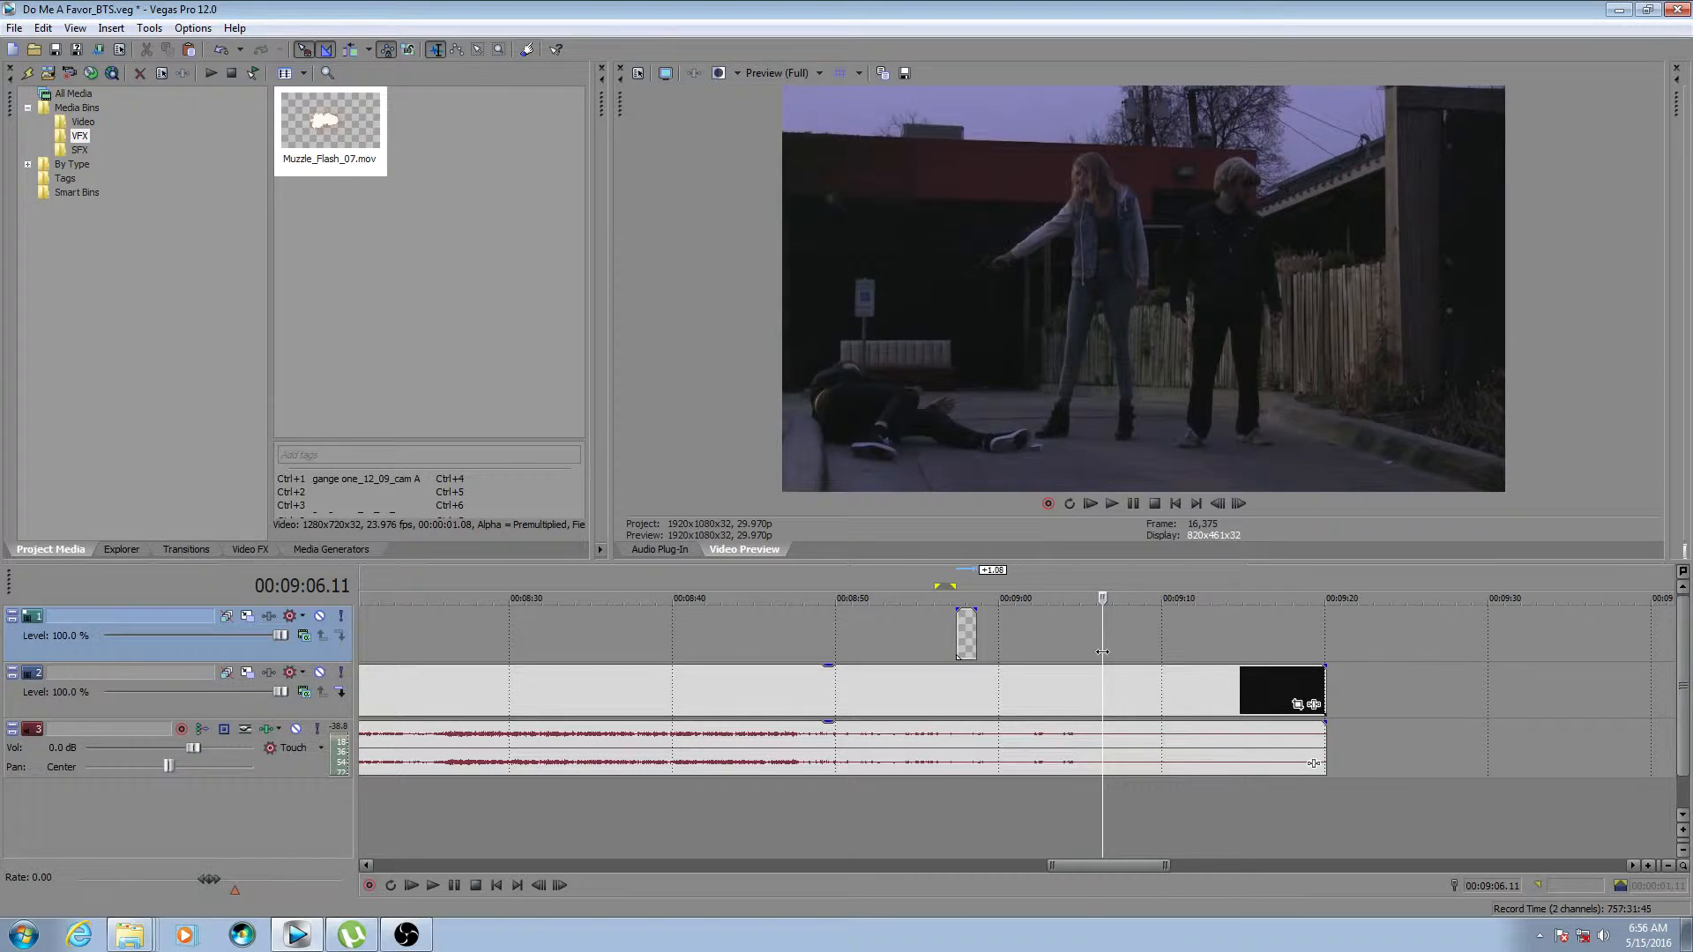
{"action": "mouse_move", "coordinate": [1102, 652]}
{"action": "left_mouse_down"}
{"action": "mouse_move", "coordinate": [1121, 652]}
{"action": "mouse_move", "coordinate": [1104, 660]}
{"action": "left_mouse_up"}
{"action": "key", "text": "alt+Right"}
{"action": "key", "text": "alt+Right"}
{"action": "key", "text": "alt+Right"}
{"action": "key", "text": "alt+Right"}
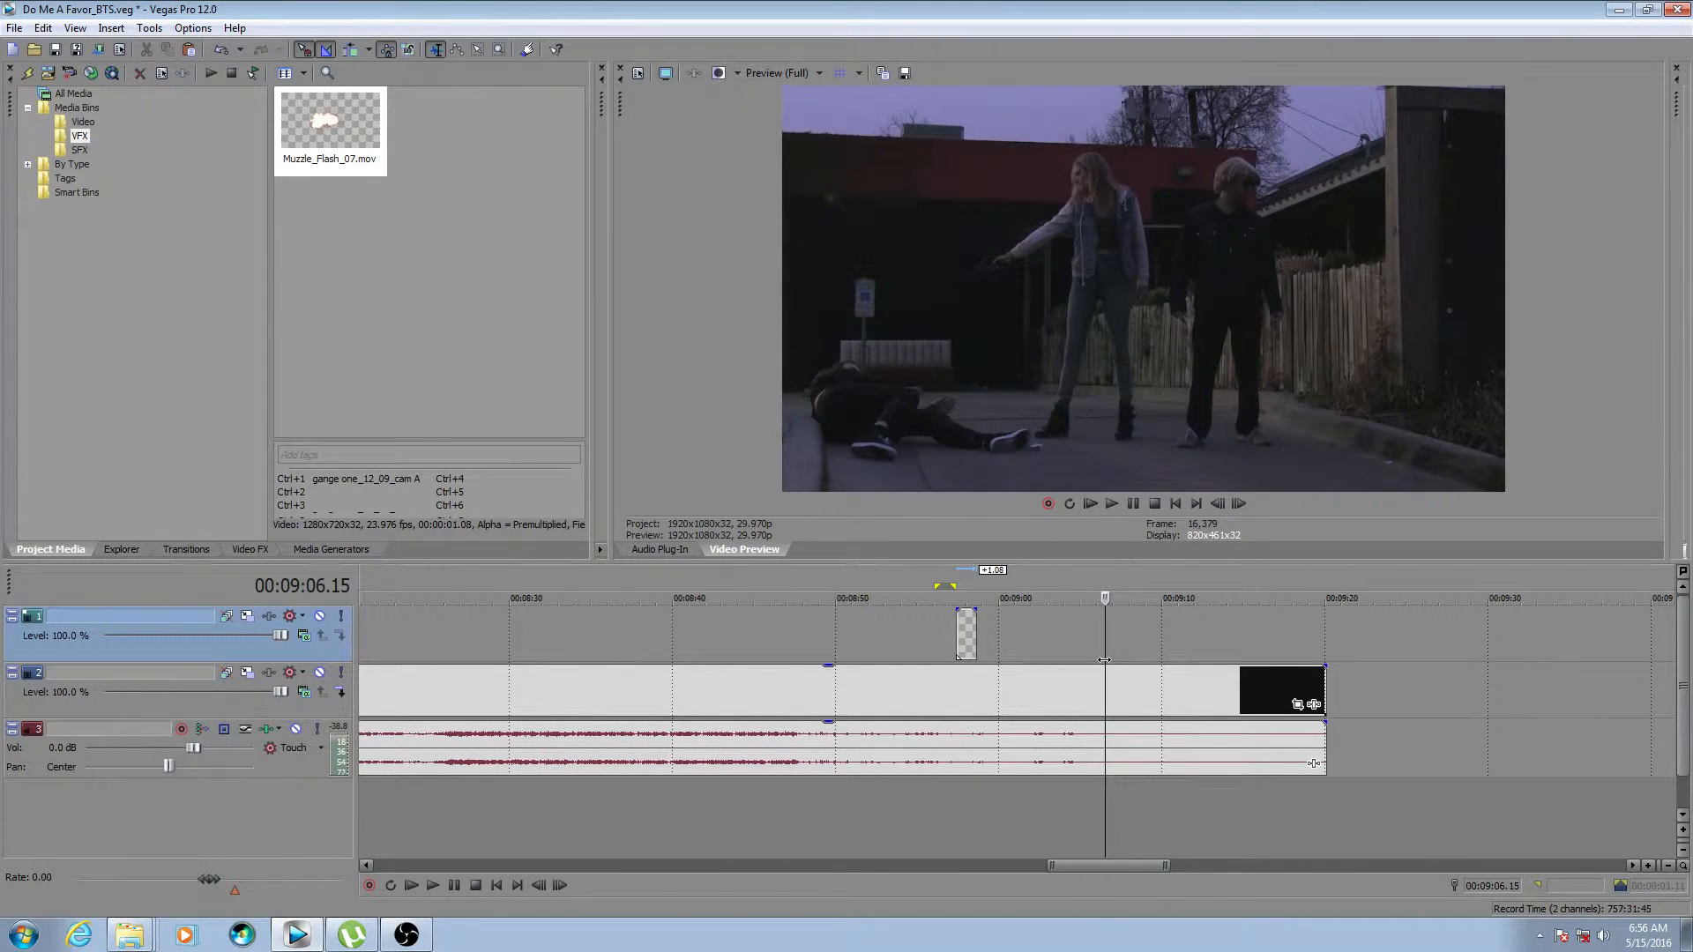
{"action": "key", "text": "alt+Right"}
{"action": "key", "text": "alt+Right"}
{"action": "key", "text": "alt+Right"}
{"action": "key", "text": "alt+Right"}
{"action": "key", "text": "alt+Right"}
{"action": "key", "text": "alt+Right"}
{"action": "key", "text": "alt+Right"}
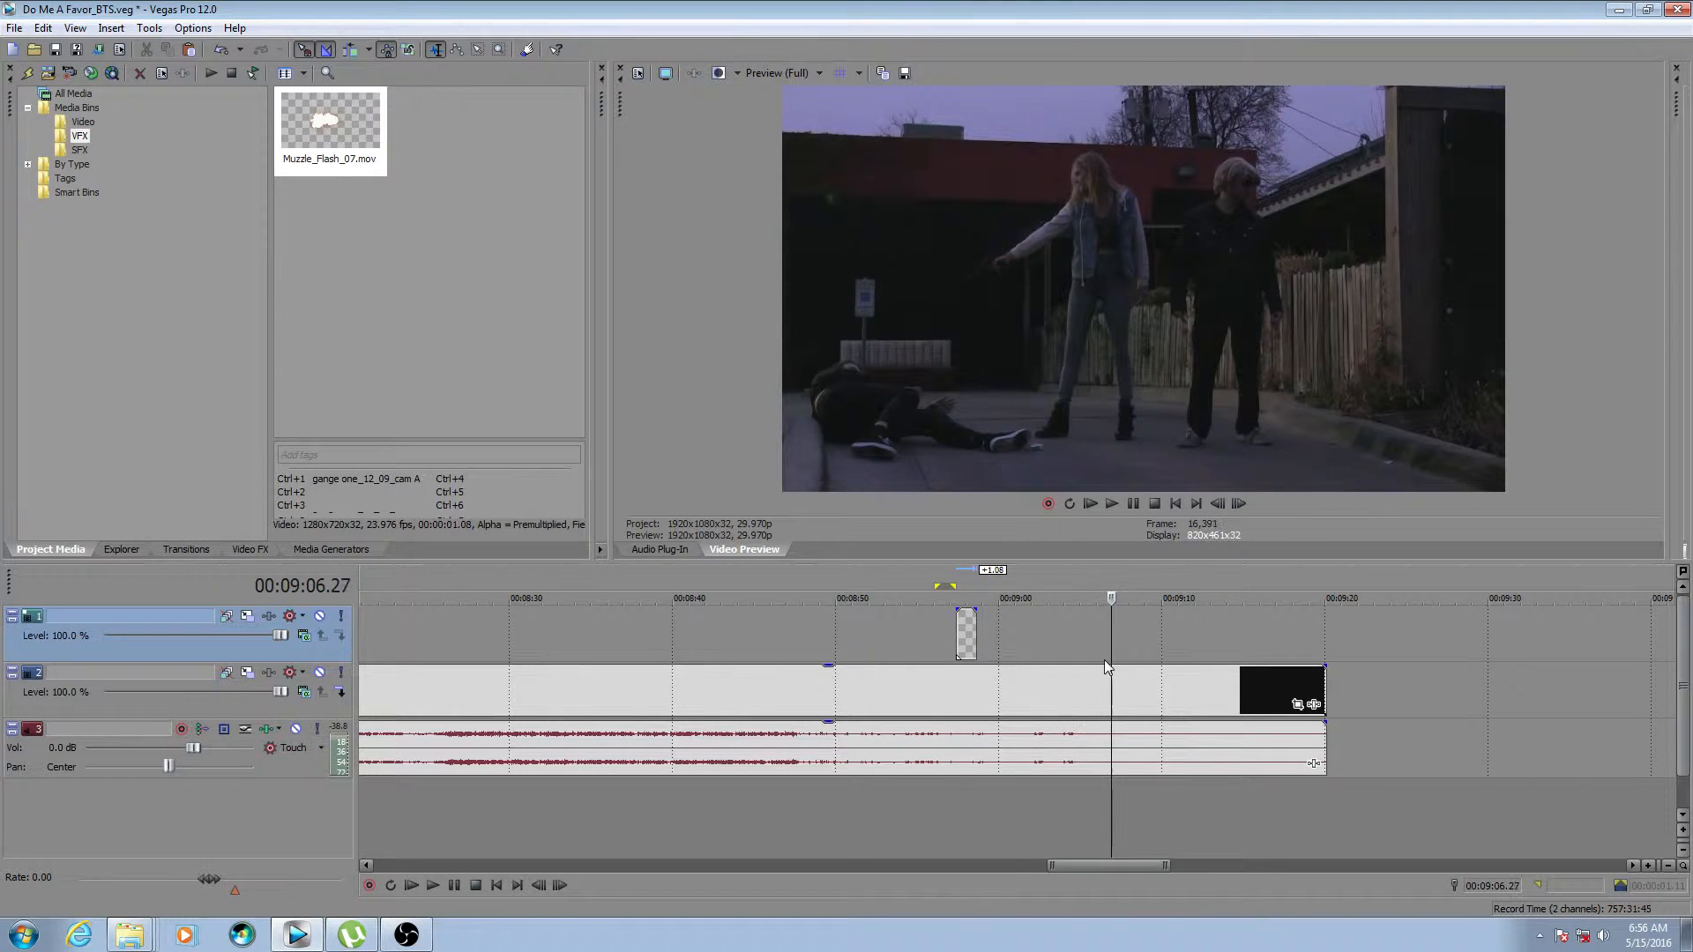
Compare the frames around the gun's recoil back and forth, ending at 00:09:06.23.
{"action": "key", "text": "alt+Left"}
{"action": "key", "text": "alt+Left"}
{"action": "key", "text": "alt+Left"}
{"action": "key", "text": "alt+Right"}
{"action": "key", "text": "alt+Right"}
{"action": "key", "text": "alt+Right"}
{"action": "key", "text": "alt+Right"}
{"action": "key", "text": "alt+Right"}
{"action": "key", "text": "alt+Right"}
{"action": "key", "text": "alt+Right"}
{"action": "key", "text": "alt+Left"}
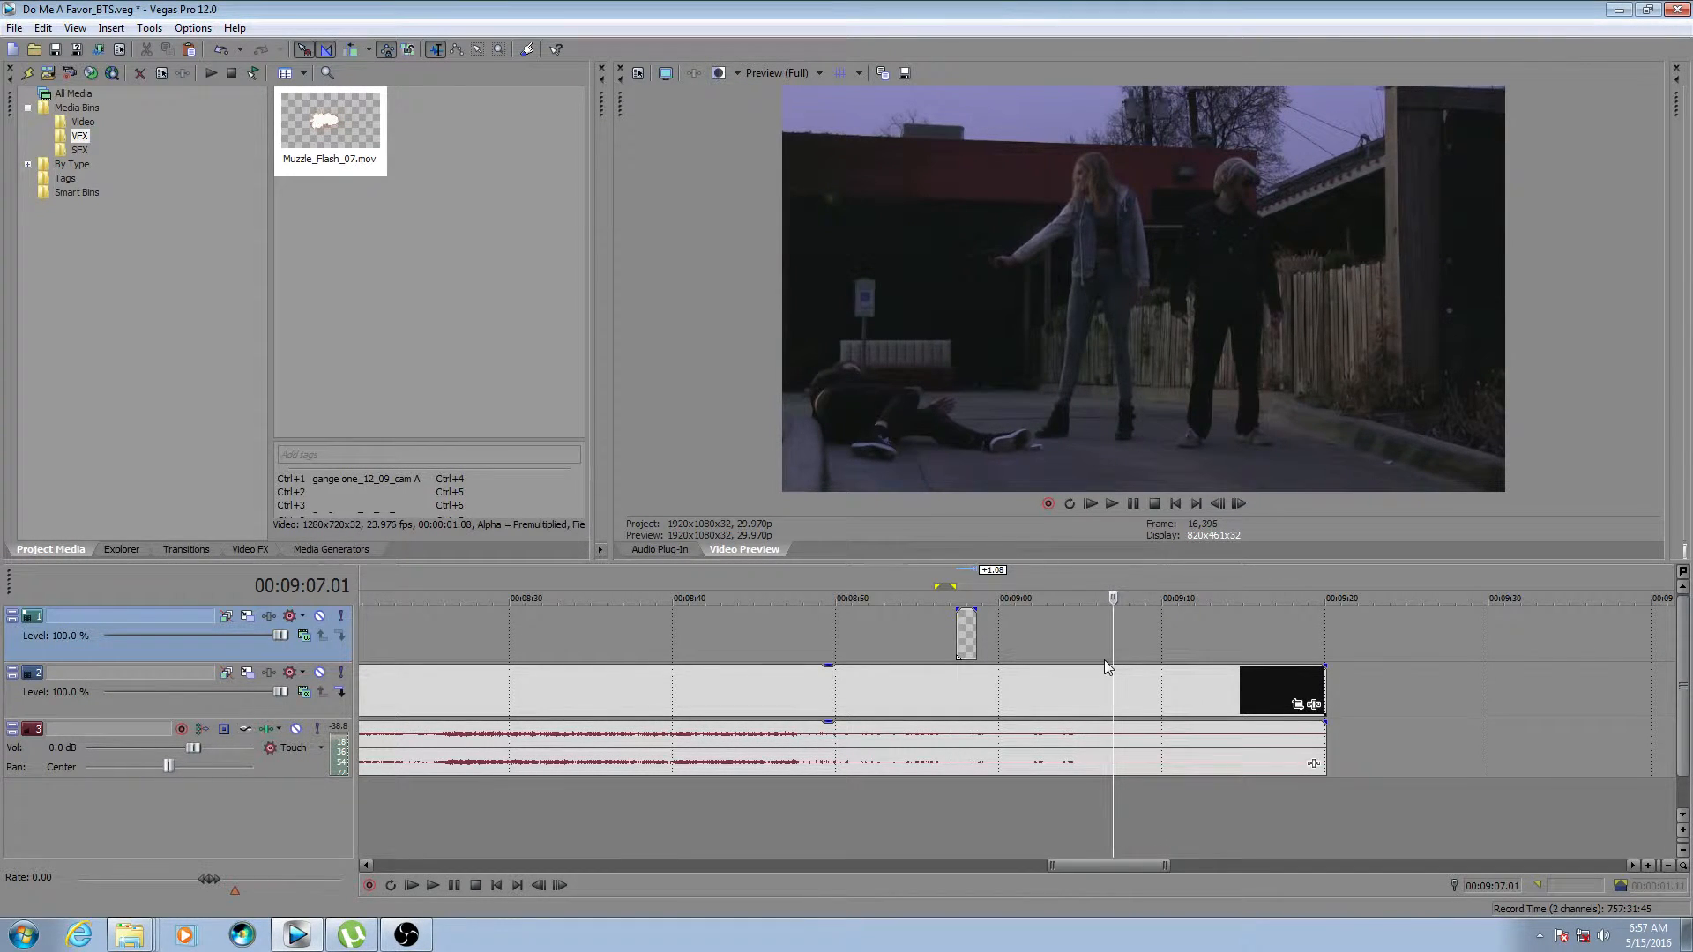
{"action": "key", "text": "alt+Left"}
{"action": "key", "text": "alt+Left"}
{"action": "key", "text": "alt+Left"}
{"action": "key", "text": "alt+Left"}
{"action": "key", "text": "alt+Left"}
{"action": "key", "text": "alt+Left"}
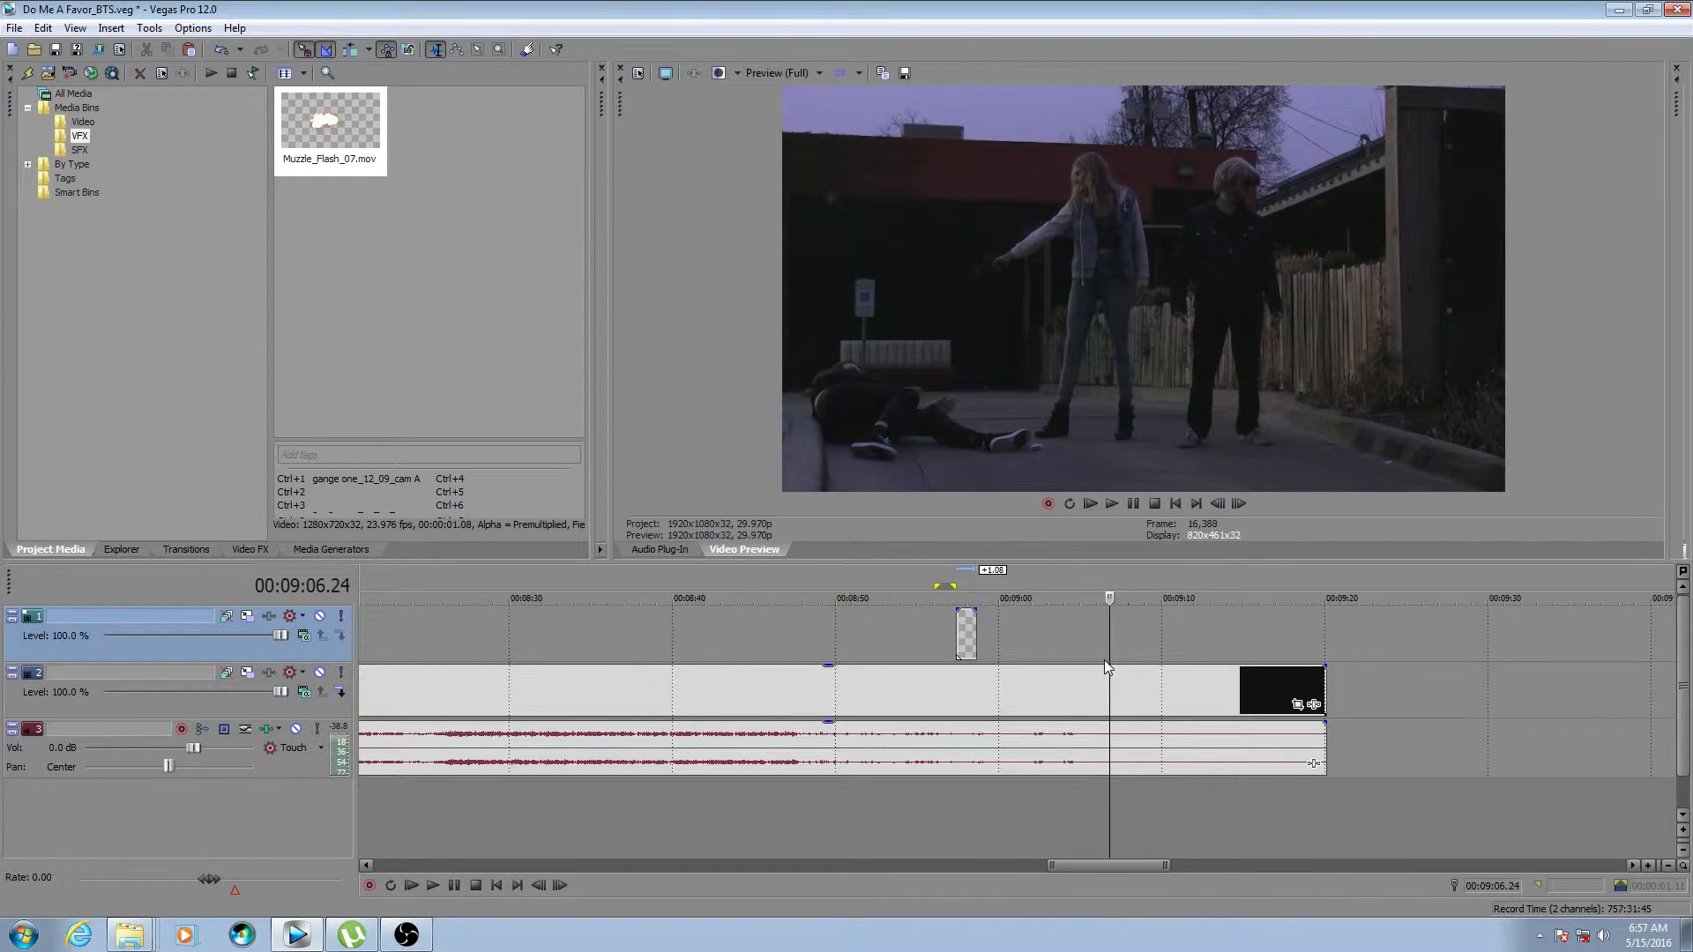
{"action": "key", "text": "alt+Left"}
{"action": "left_click", "coordinate": [780, 73]}
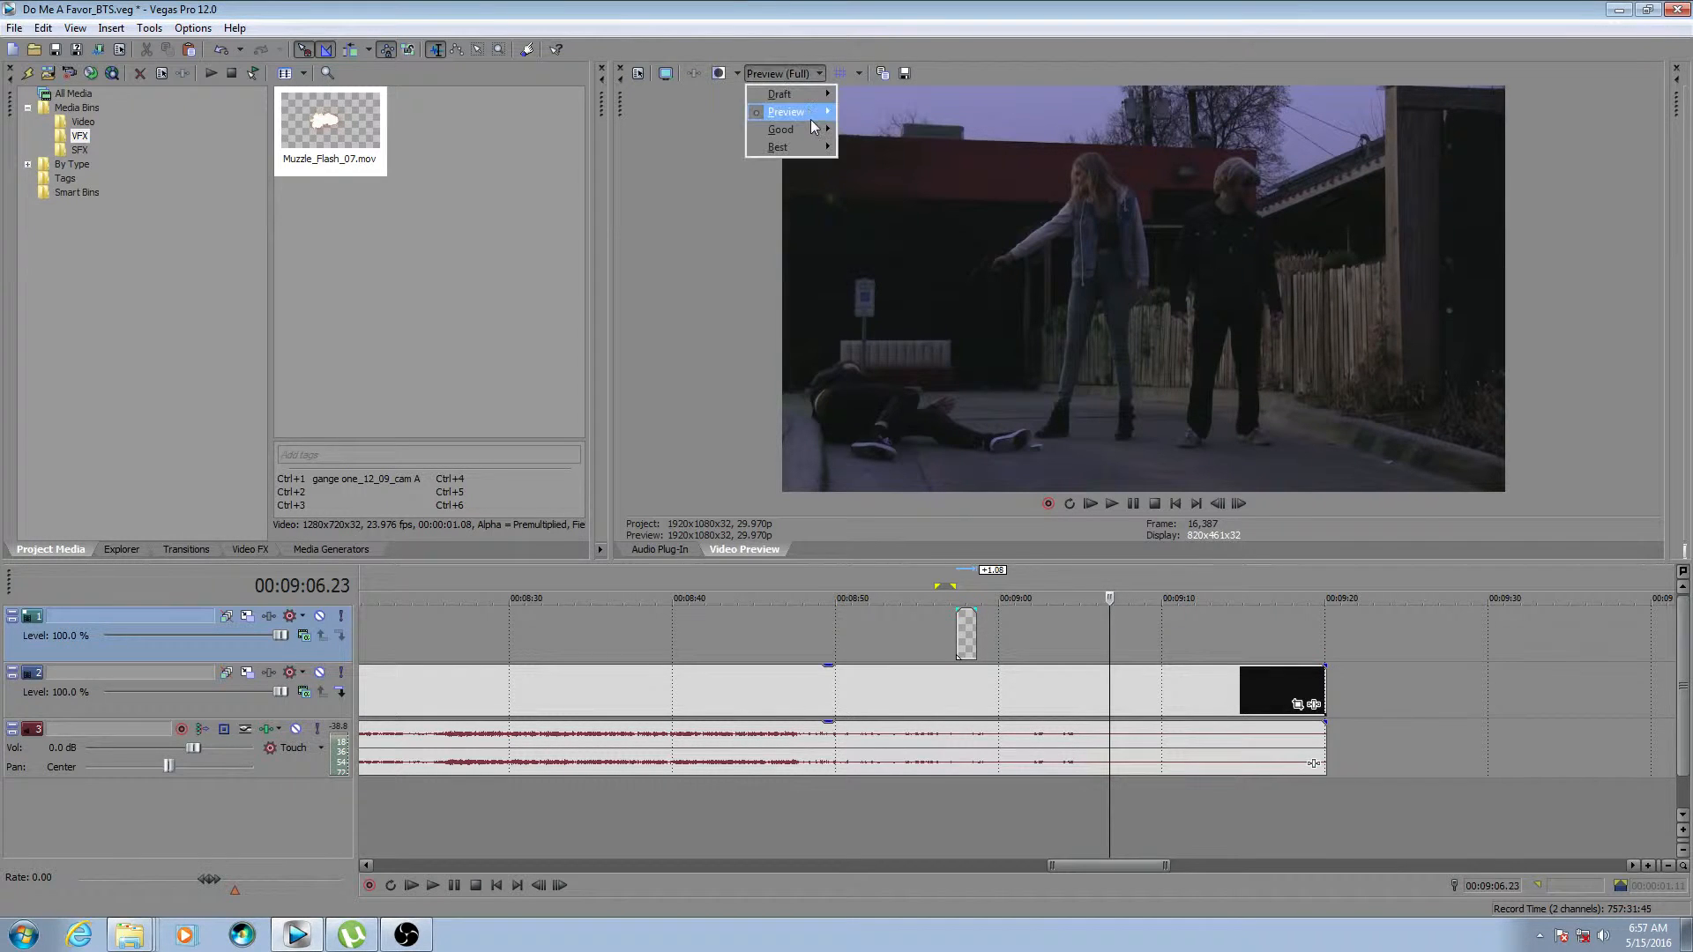
{"action": "left_click", "coordinate": [664, 322]}
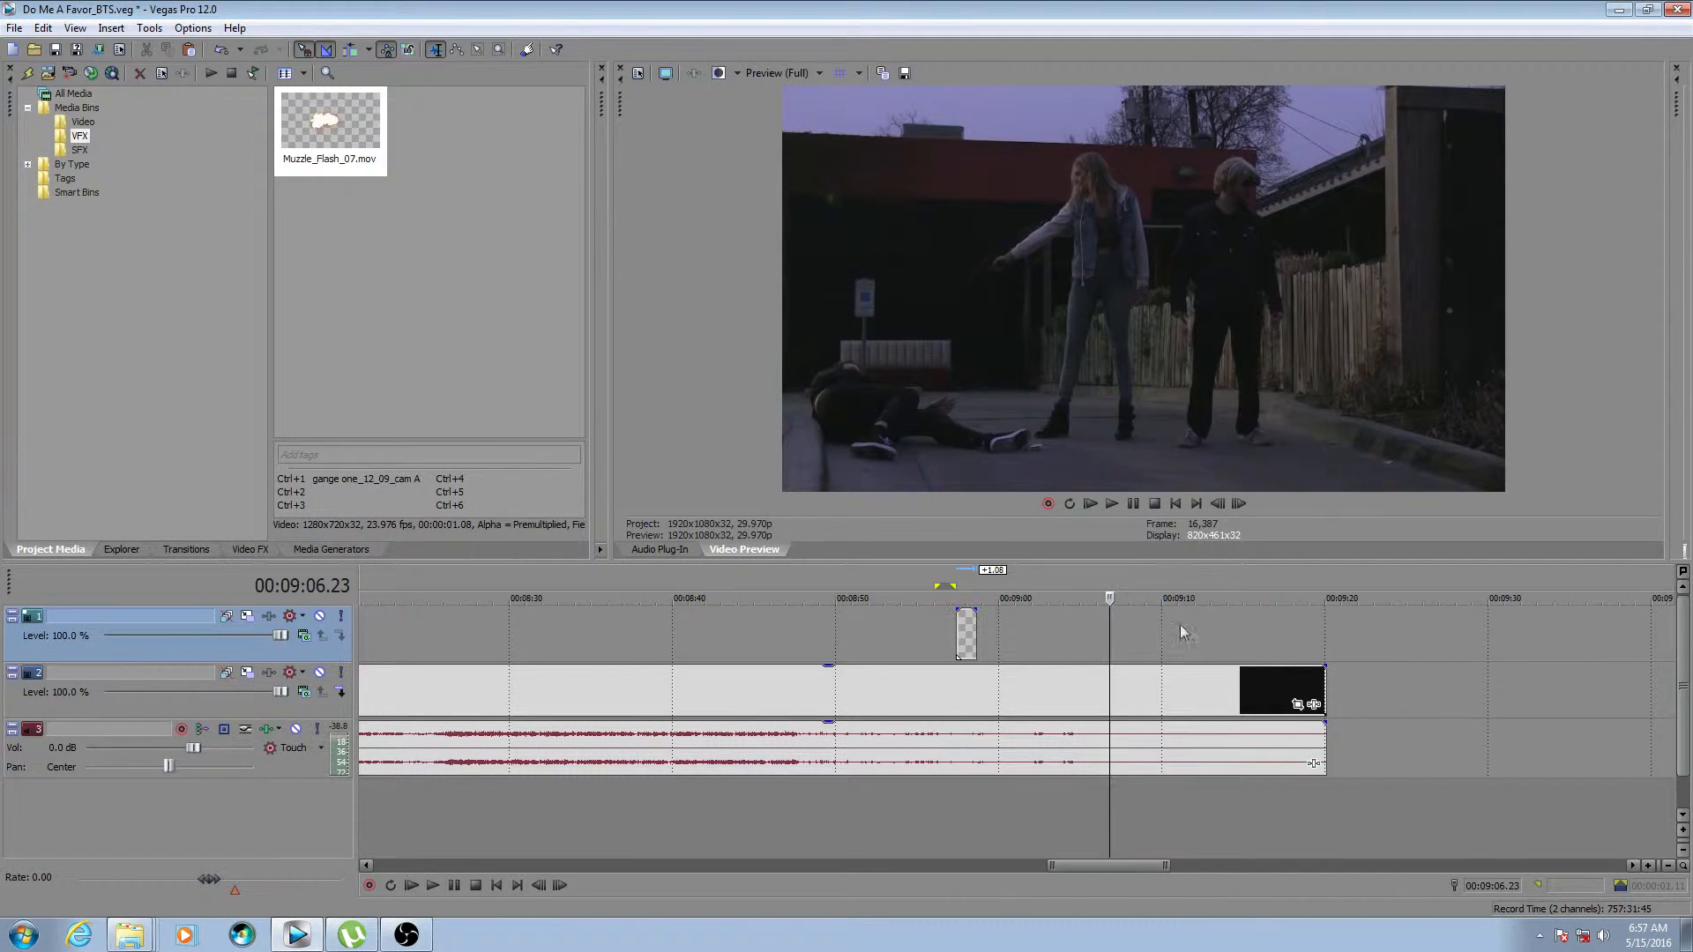
Add the Brighter preset of Brightness and Contrast to the film clip, then raise brightness to 0.129 and lower the contrast.
{"action": "left_click", "coordinate": [251, 549]}
{"action": "left_click", "coordinate": [96, 307]}
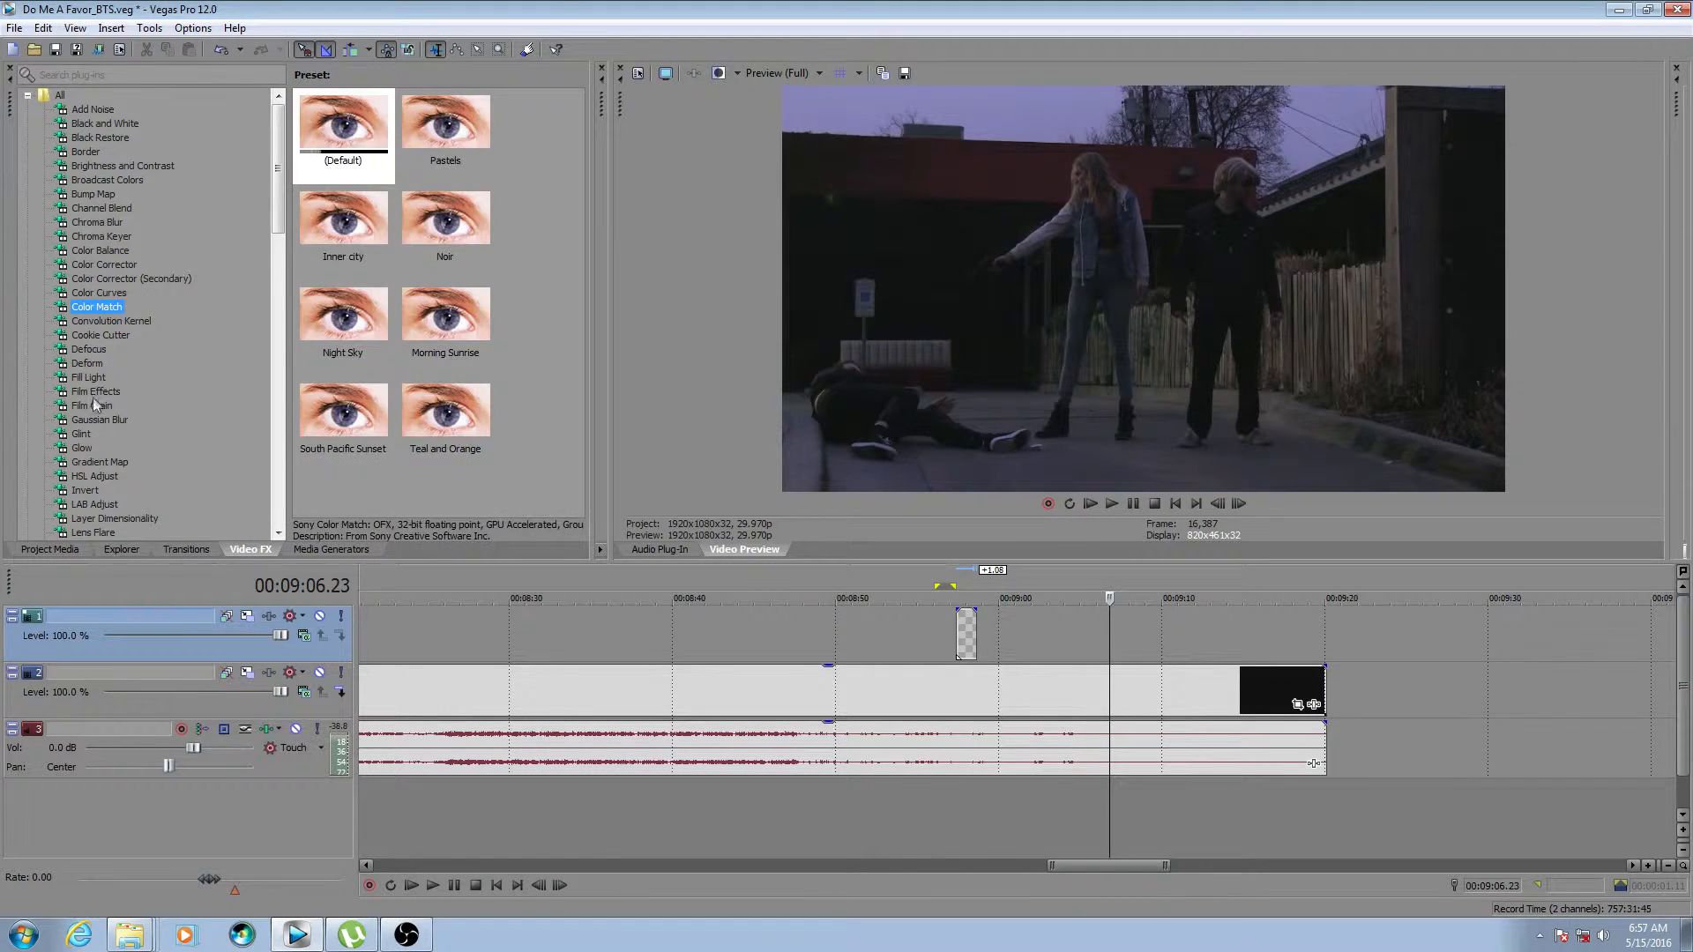
{"action": "left_click", "coordinate": [96, 405]}
{"action": "left_click", "coordinate": [75, 291]}
{"action": "left_click", "coordinate": [109, 165]}
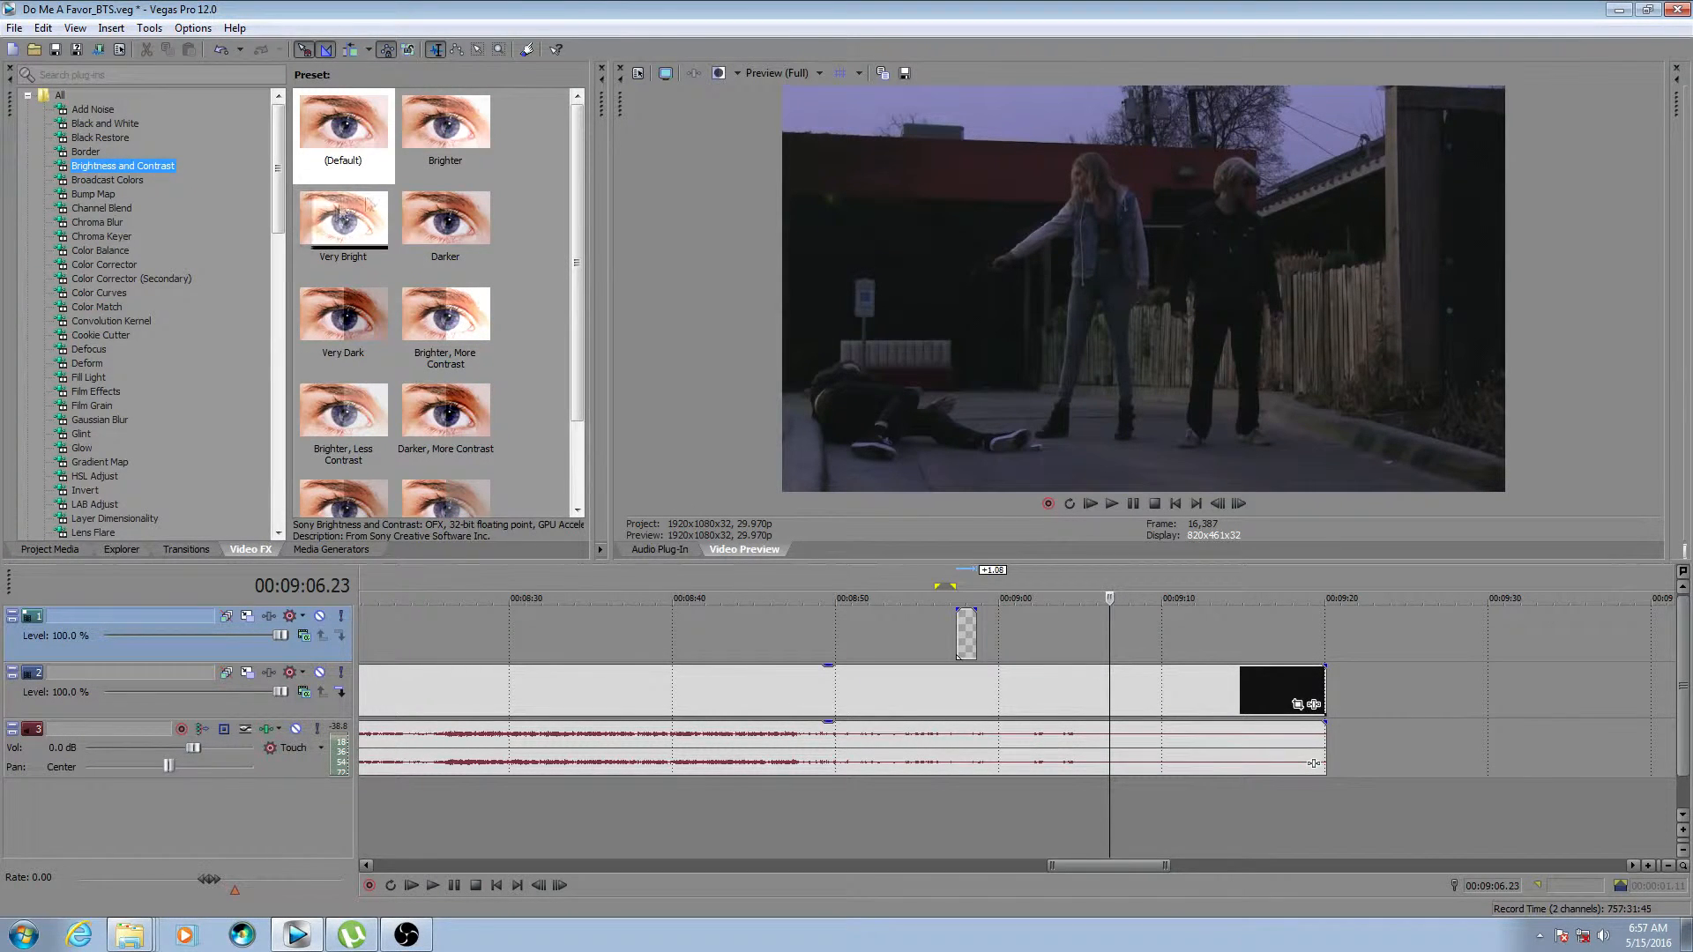
{"action": "left_click_drag", "start_coordinate": [435, 144], "coordinate": [1167, 683]}
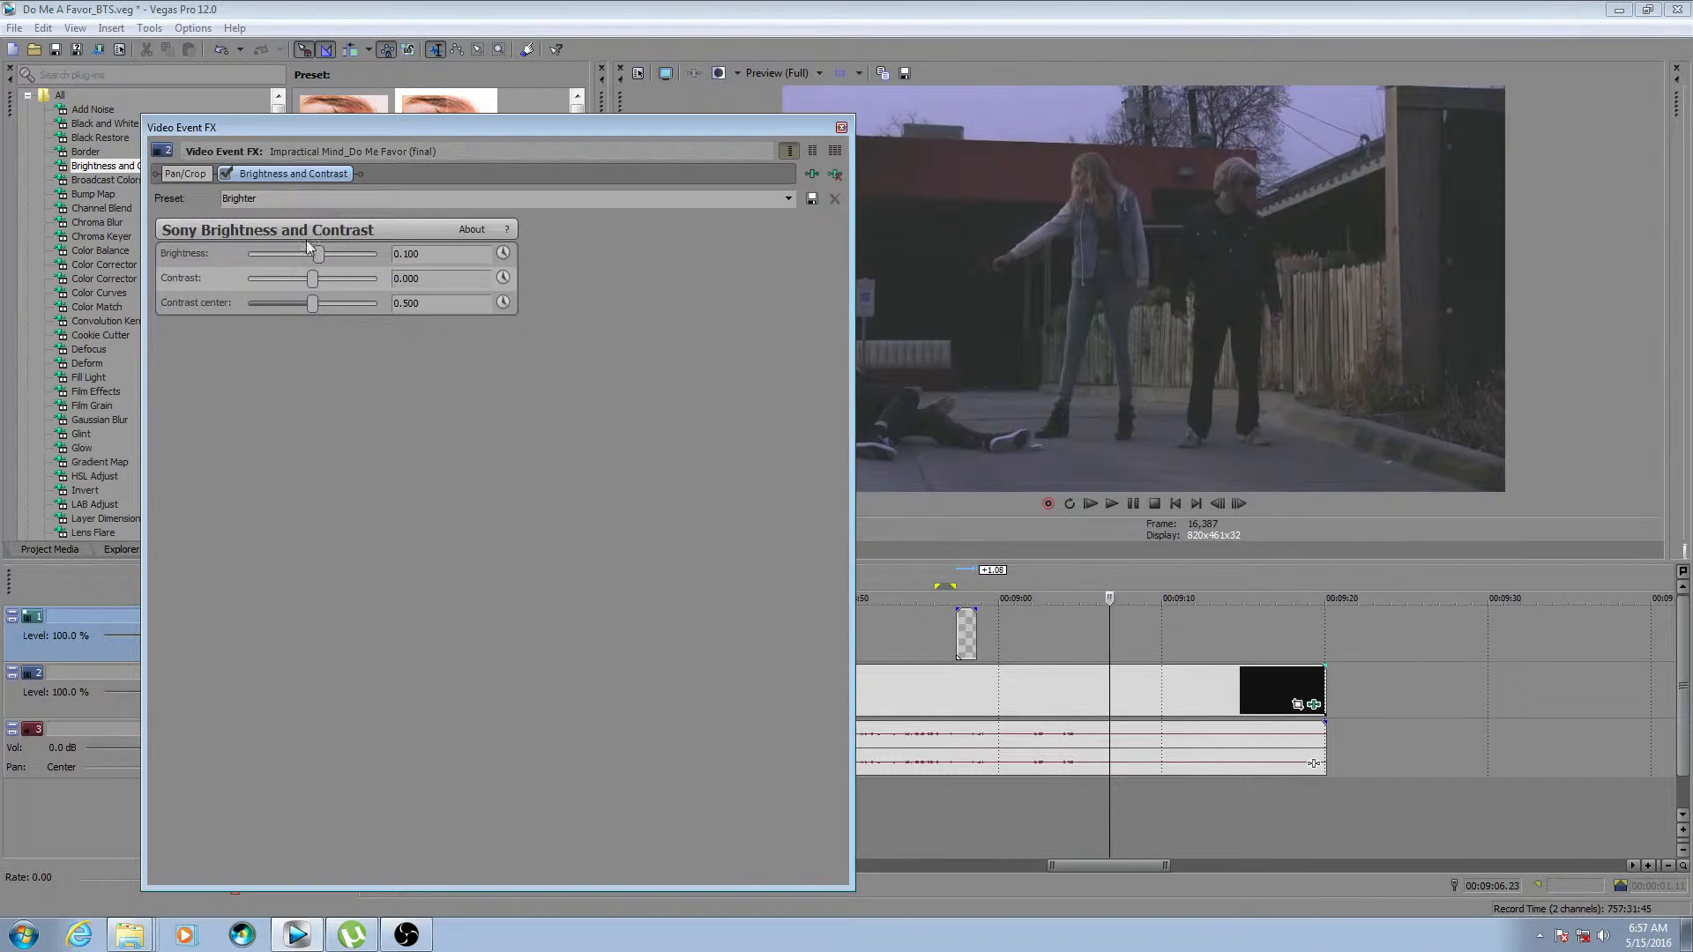
{"action": "left_click_drag", "start_coordinate": [320, 254], "coordinate": [308, 278]}
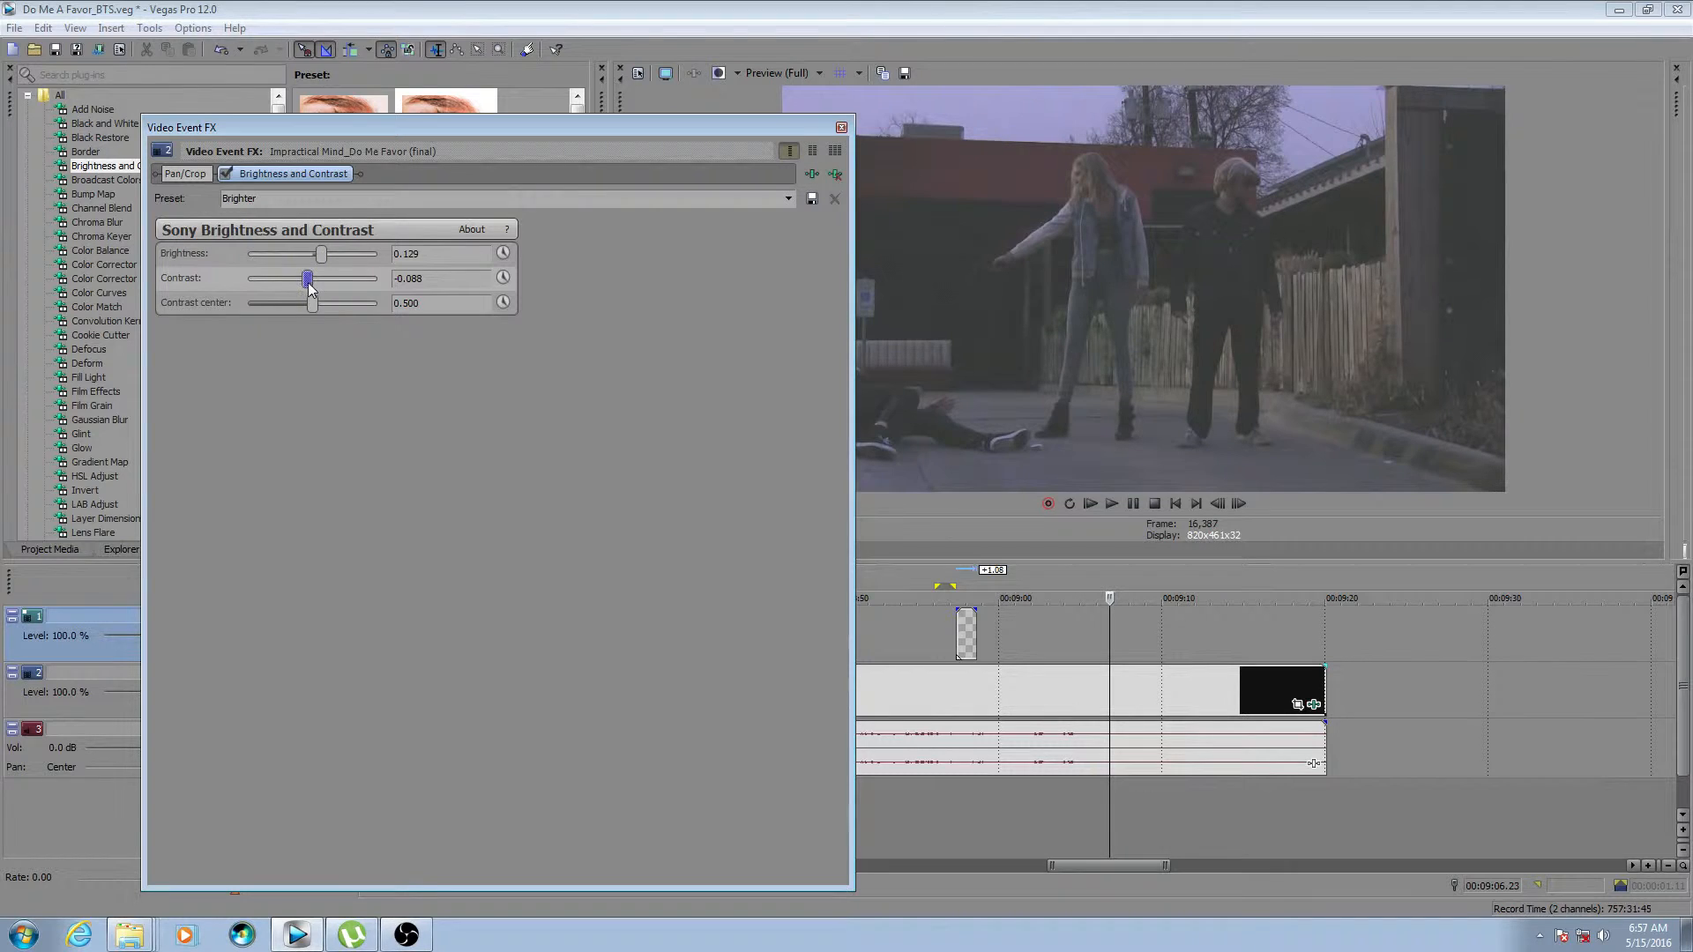
{"action": "left_click", "coordinate": [841, 129]}
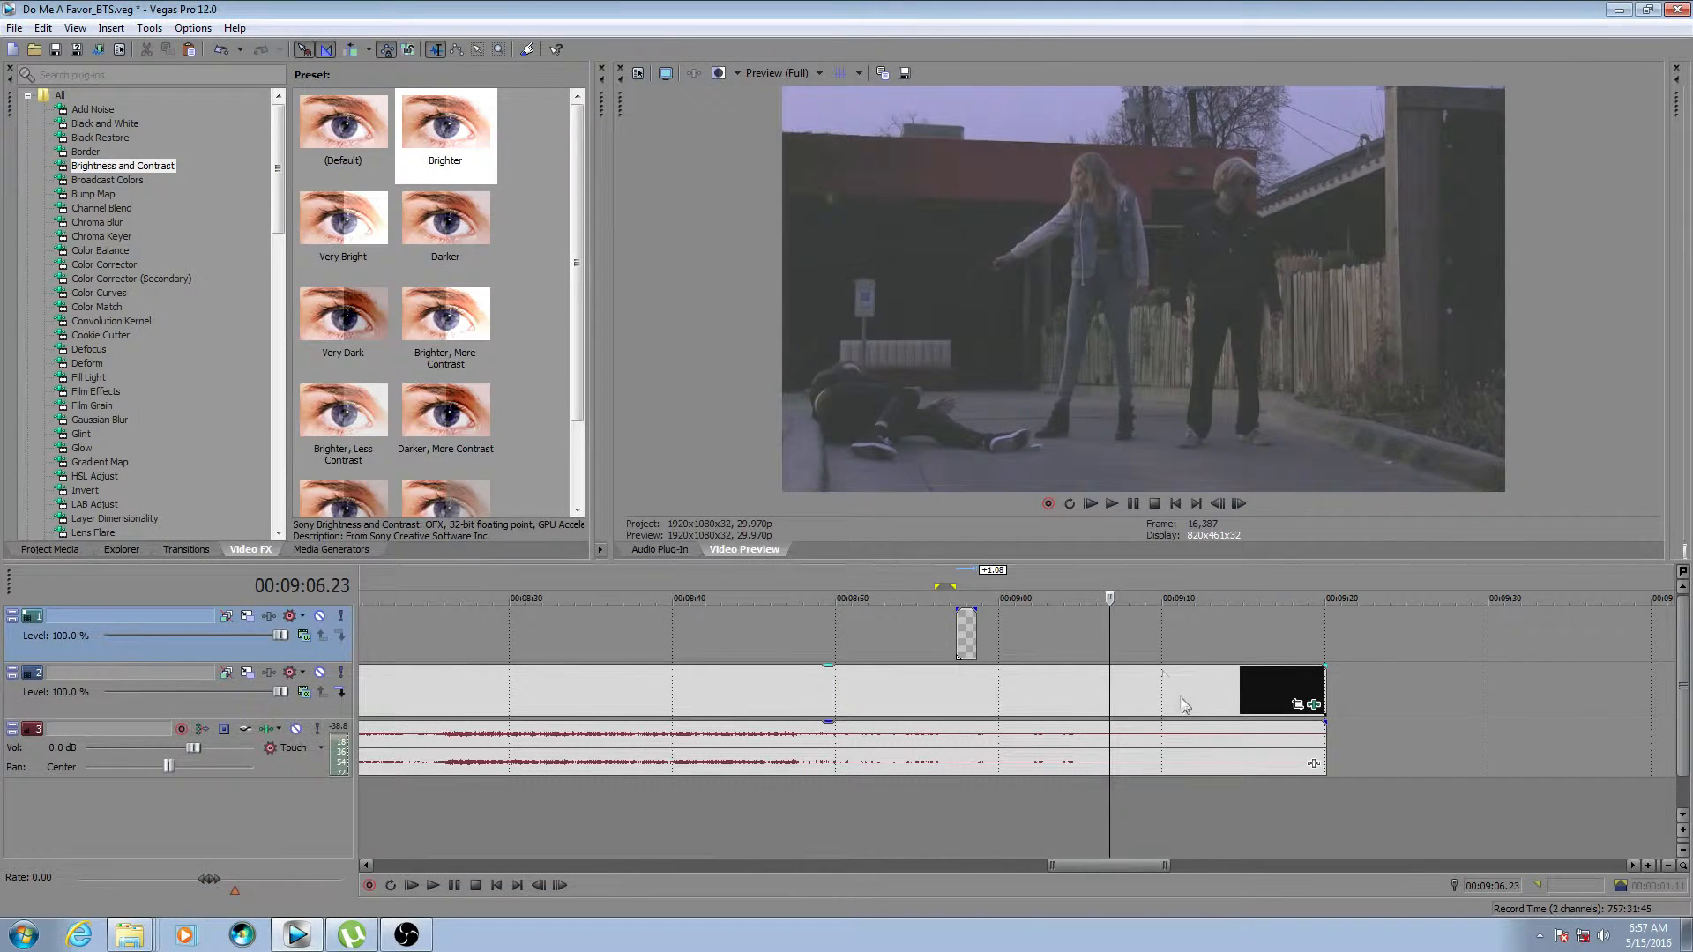
Play the brightened wide shot through the gunshot, forward and in reverse, stopping at 00:09:06.10.
{"action": "mouse_move", "coordinate": [1109, 611]}
{"action": "left_mouse_down"}
{"action": "mouse_move", "coordinate": [1087, 617]}
{"action": "mouse_move", "coordinate": [1109, 625]}
{"action": "left_mouse_up"}
{"action": "key", "text": "space"}
{"action": "key", "text": "Return"}
{"action": "key", "text": "j"}
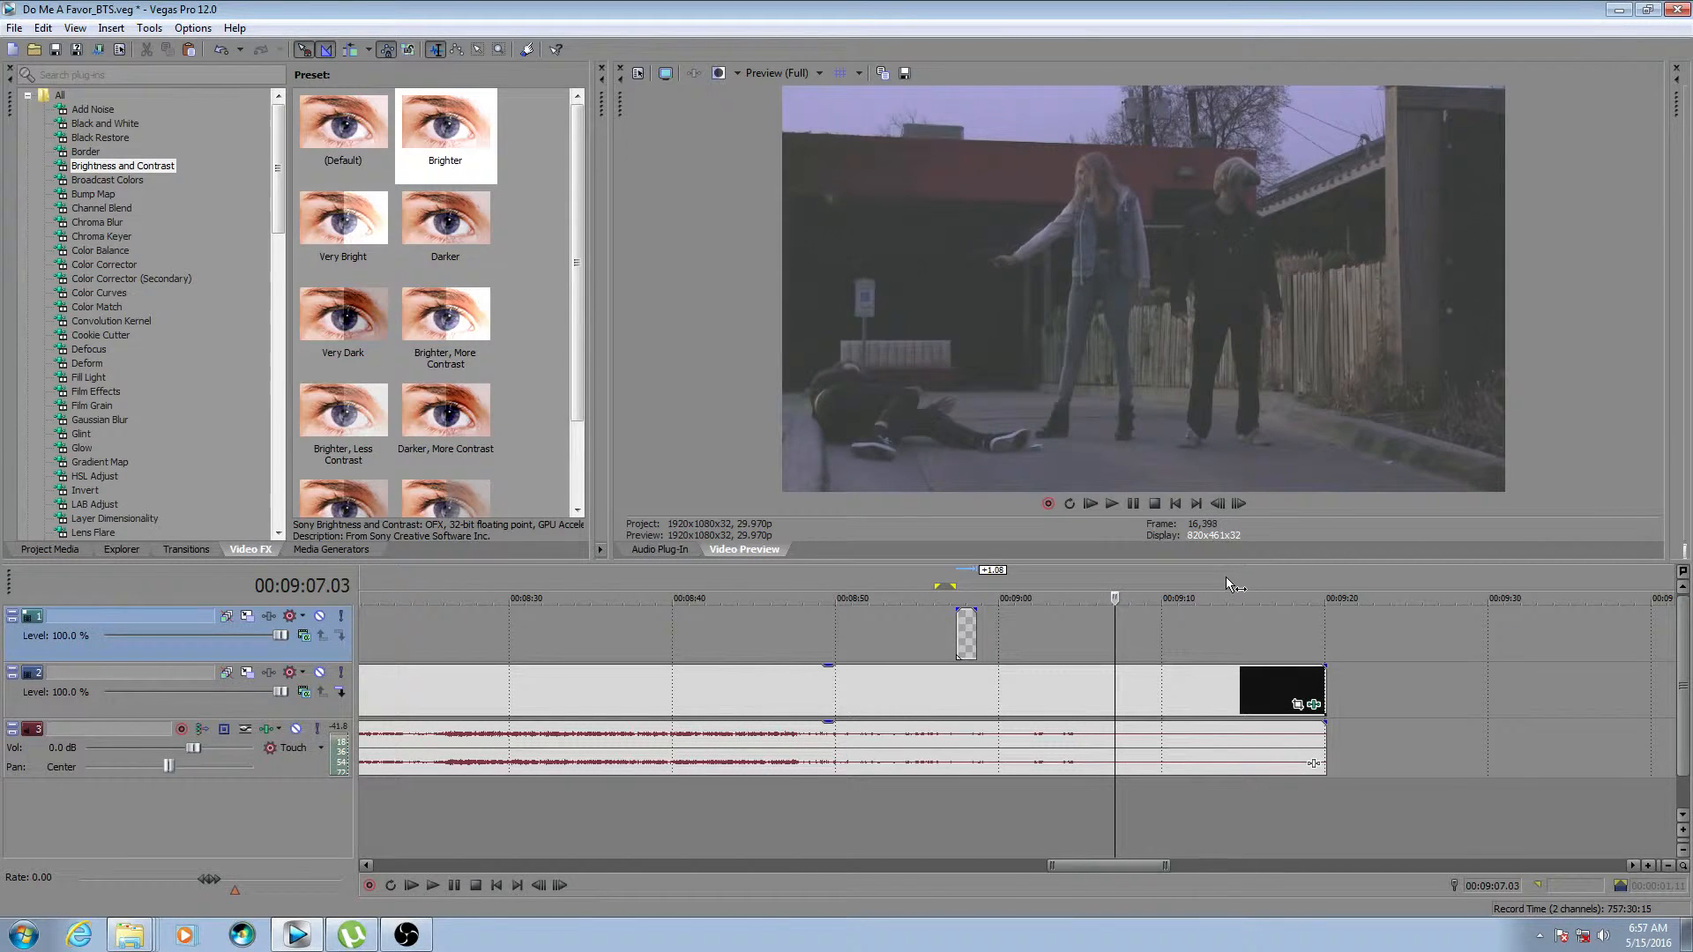
{"action": "key", "text": "k"}
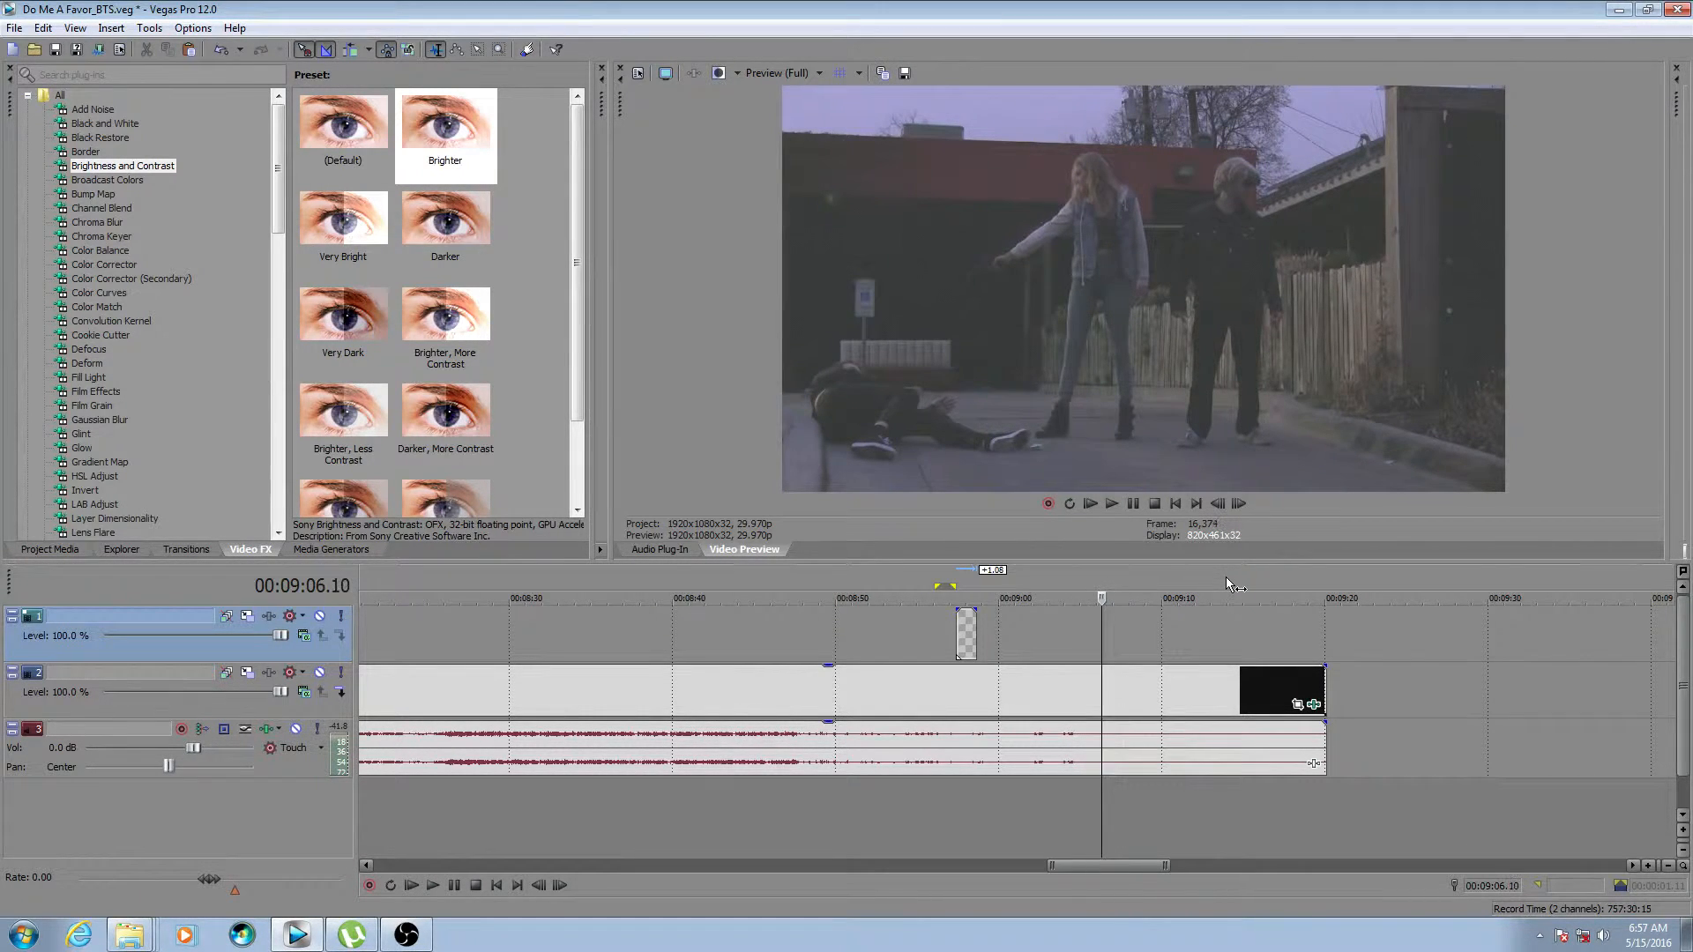
Examine the brightened shot frame by frame up to 00:09:07.05 and back for the start of the gun's recoil.
{"action": "key", "text": "alt+Right"}
{"action": "key", "text": "alt+Right"}
{"action": "key", "text": "alt+Right"}
{"action": "key", "text": "alt+Right"}
{"action": "key", "text": "alt+Right"}
{"action": "key", "text": "alt+Right"}
{"action": "key", "text": "alt+Right"}
{"action": "key", "text": "alt+Right"}
{"action": "key", "text": "alt+Right"}
{"action": "key", "text": "alt+Right"}
{"action": "key", "text": "alt+Right"}
{"action": "key", "text": "alt+Right"}
{"action": "key", "text": "alt+Right"}
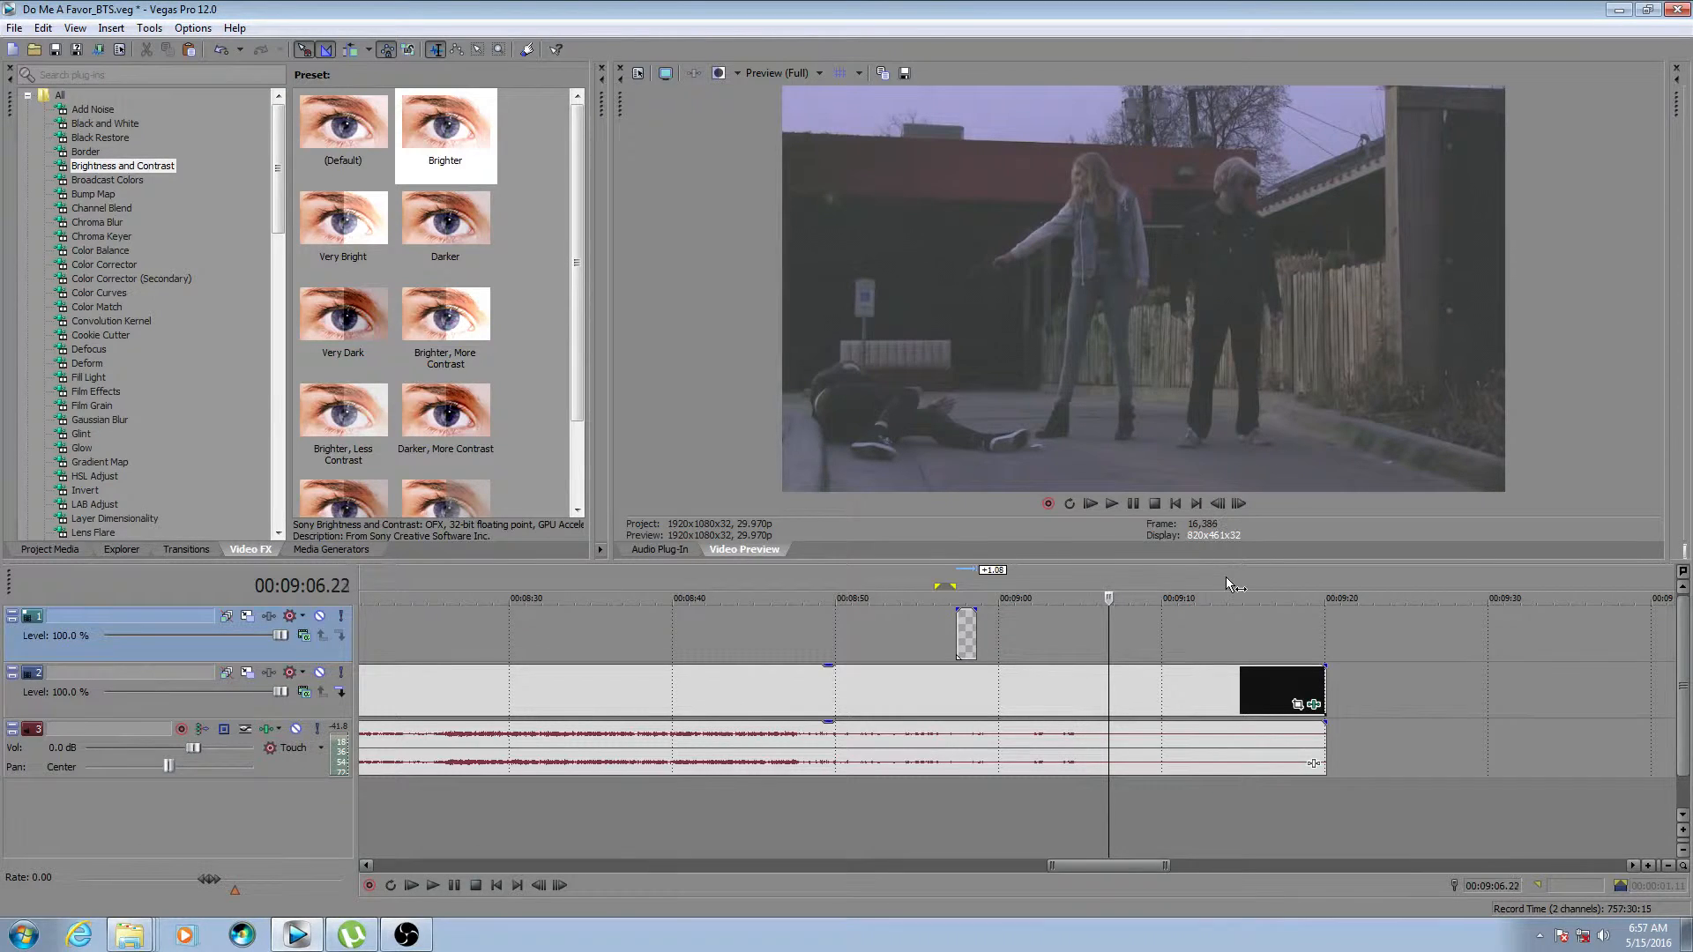
{"action": "key", "text": "alt+Left"}
{"action": "key", "text": "alt+Left"}
{"action": "key", "text": "alt+Left"}
{"action": "key", "text": "alt+Left"}
{"action": "key", "text": "alt+Right"}
{"action": "key", "text": "alt+Right"}
{"action": "key", "text": "alt+Right"}
{"action": "key", "text": "alt+Right"}
{"action": "key", "text": "alt+Right"}
{"action": "key", "text": "alt+Right"}
{"action": "key", "text": "alt+Right"}
{"action": "key", "text": "alt+Right"}
{"action": "key", "text": "alt+Right"}
{"action": "key", "text": "alt+Right"}
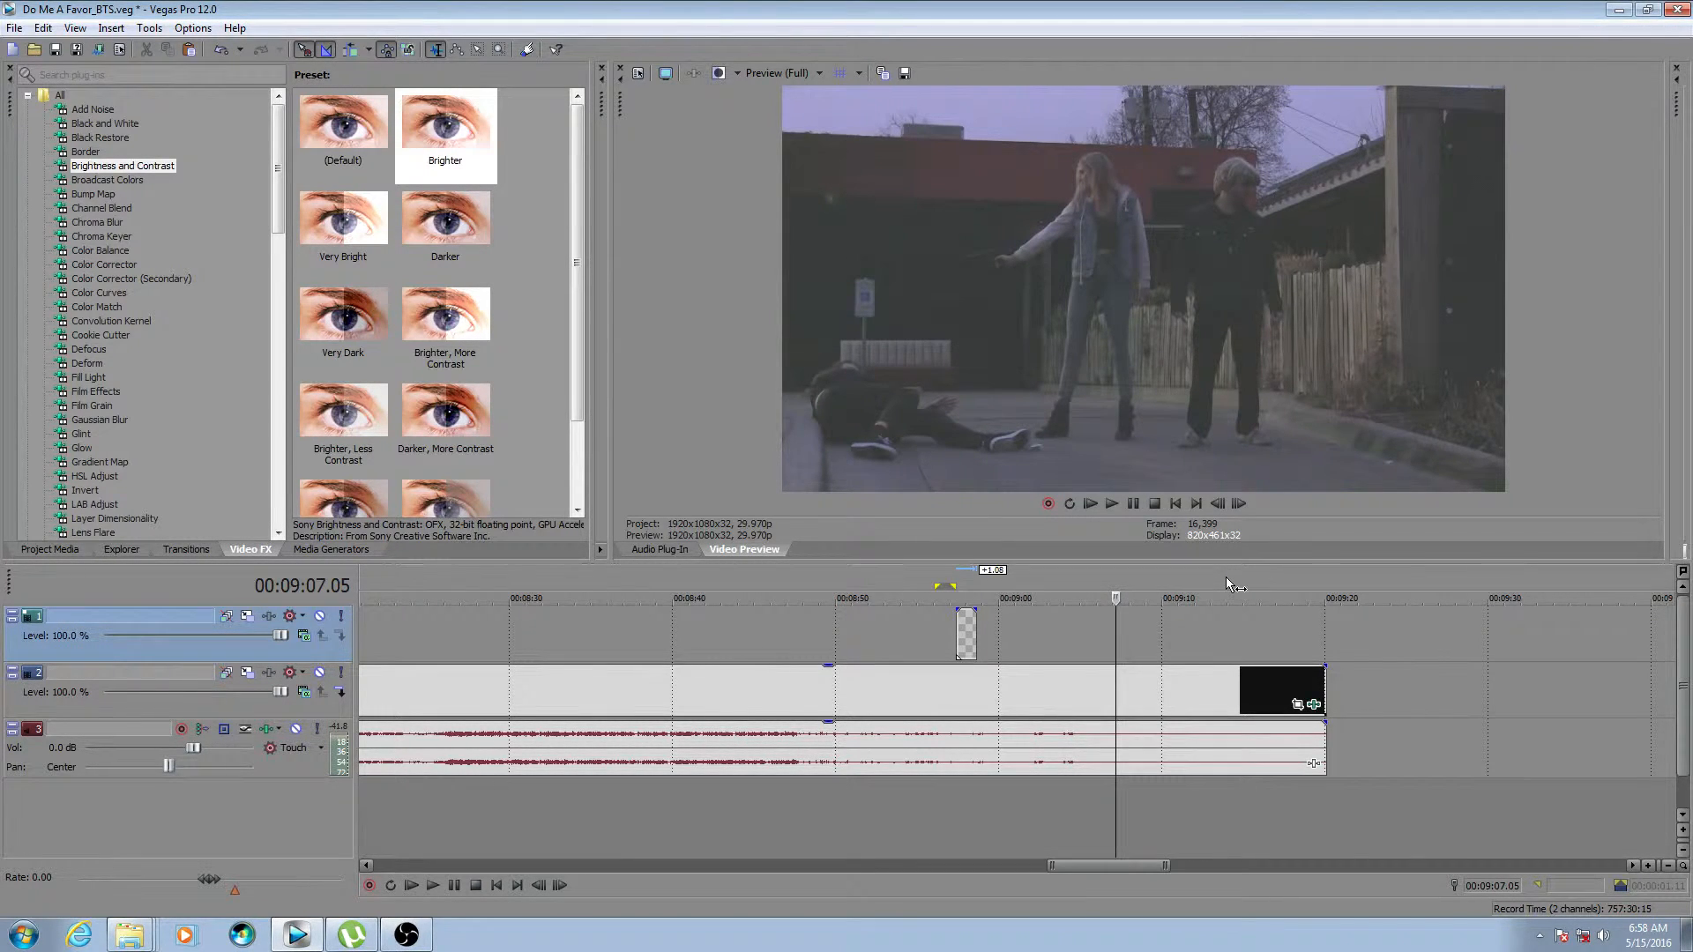
{"action": "key", "text": "alt+Left"}
{"action": "key", "text": "alt+Left"}
{"action": "key", "text": "Left"}
{"action": "key", "text": "Left"}
{"action": "key", "text": "Left"}
{"action": "key", "text": "Left"}
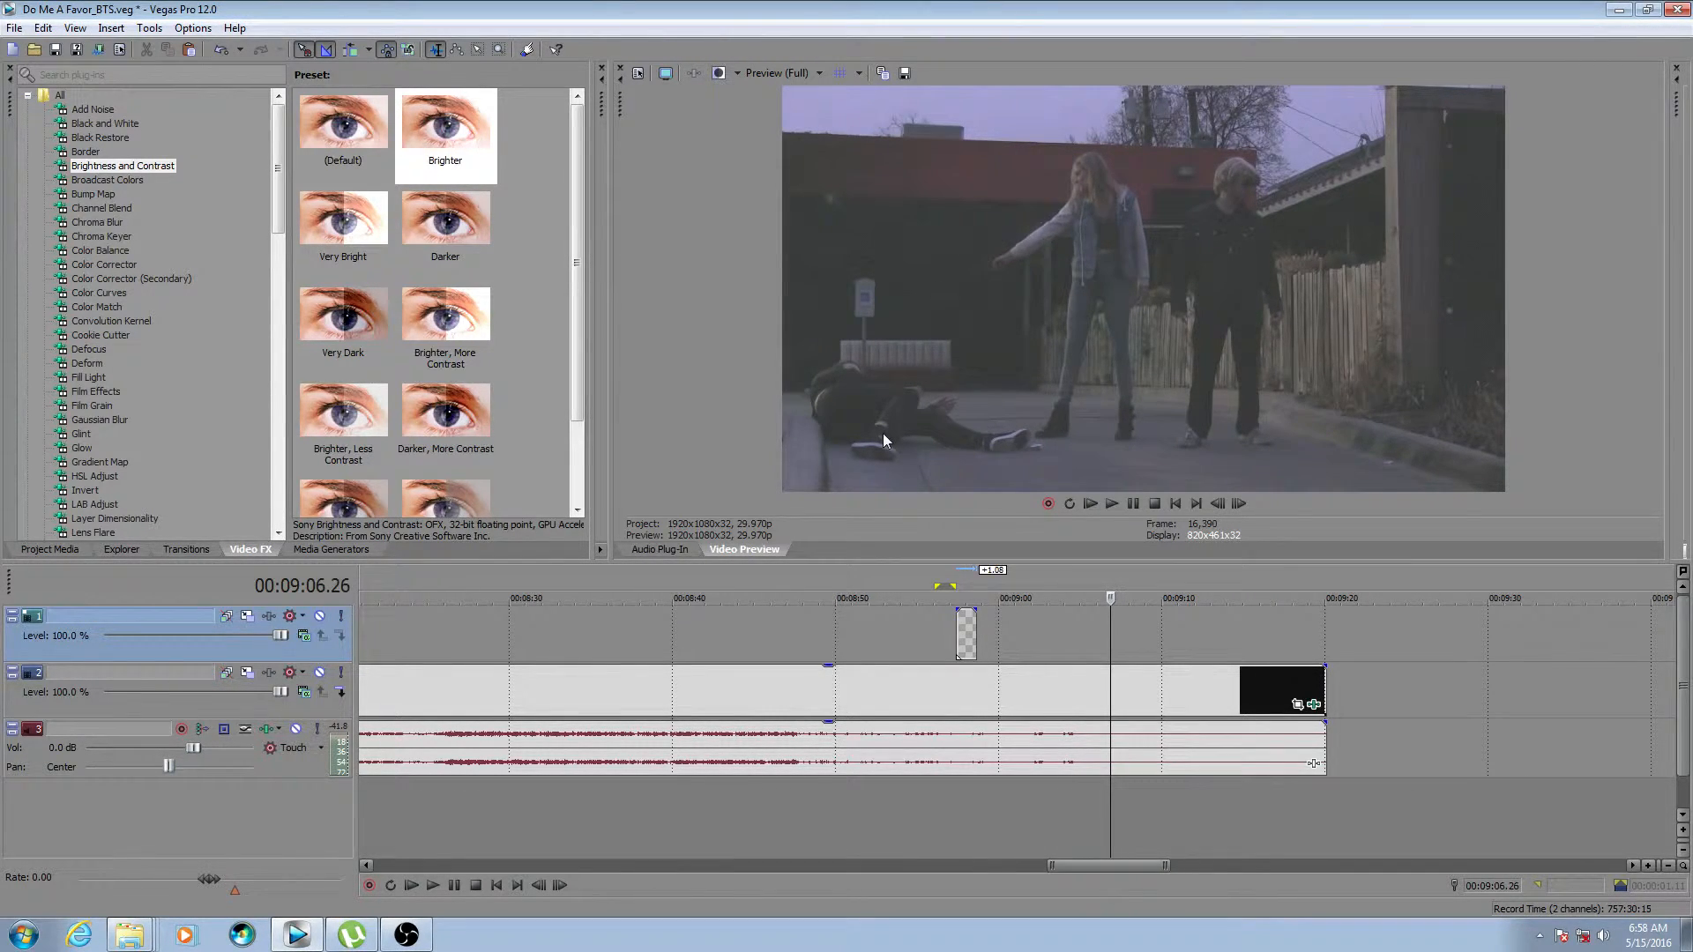
Compare the neighbouring frames of the gun's recoil and place a marker at 00:09:06.26.
{"action": "key", "text": "Right"}
{"action": "key", "text": "Right"}
{"action": "key", "text": "Left"}
{"action": "key", "text": "Right"}
{"action": "key", "text": "Left"}
{"action": "key", "text": "Right"}
{"action": "key", "text": "Left"}
{"action": "key", "text": "Right"}
{"action": "key", "text": "Left"}
{"action": "key", "text": "Left"}
{"action": "key", "text": "Right"}
{"action": "key", "text": "Left"}
{"action": "key", "text": "m"}
Move the muzzle flash clip to start at the marker at 00:09:06.26 and play back the shot from just before it.
{"action": "scroll", "coordinate": [1167, 618], "scroll_direction": "up", "scroll_amount": 4}
{"action": "left_click_drag", "start_coordinate": [571, 628], "coordinate": [1028, 644]}
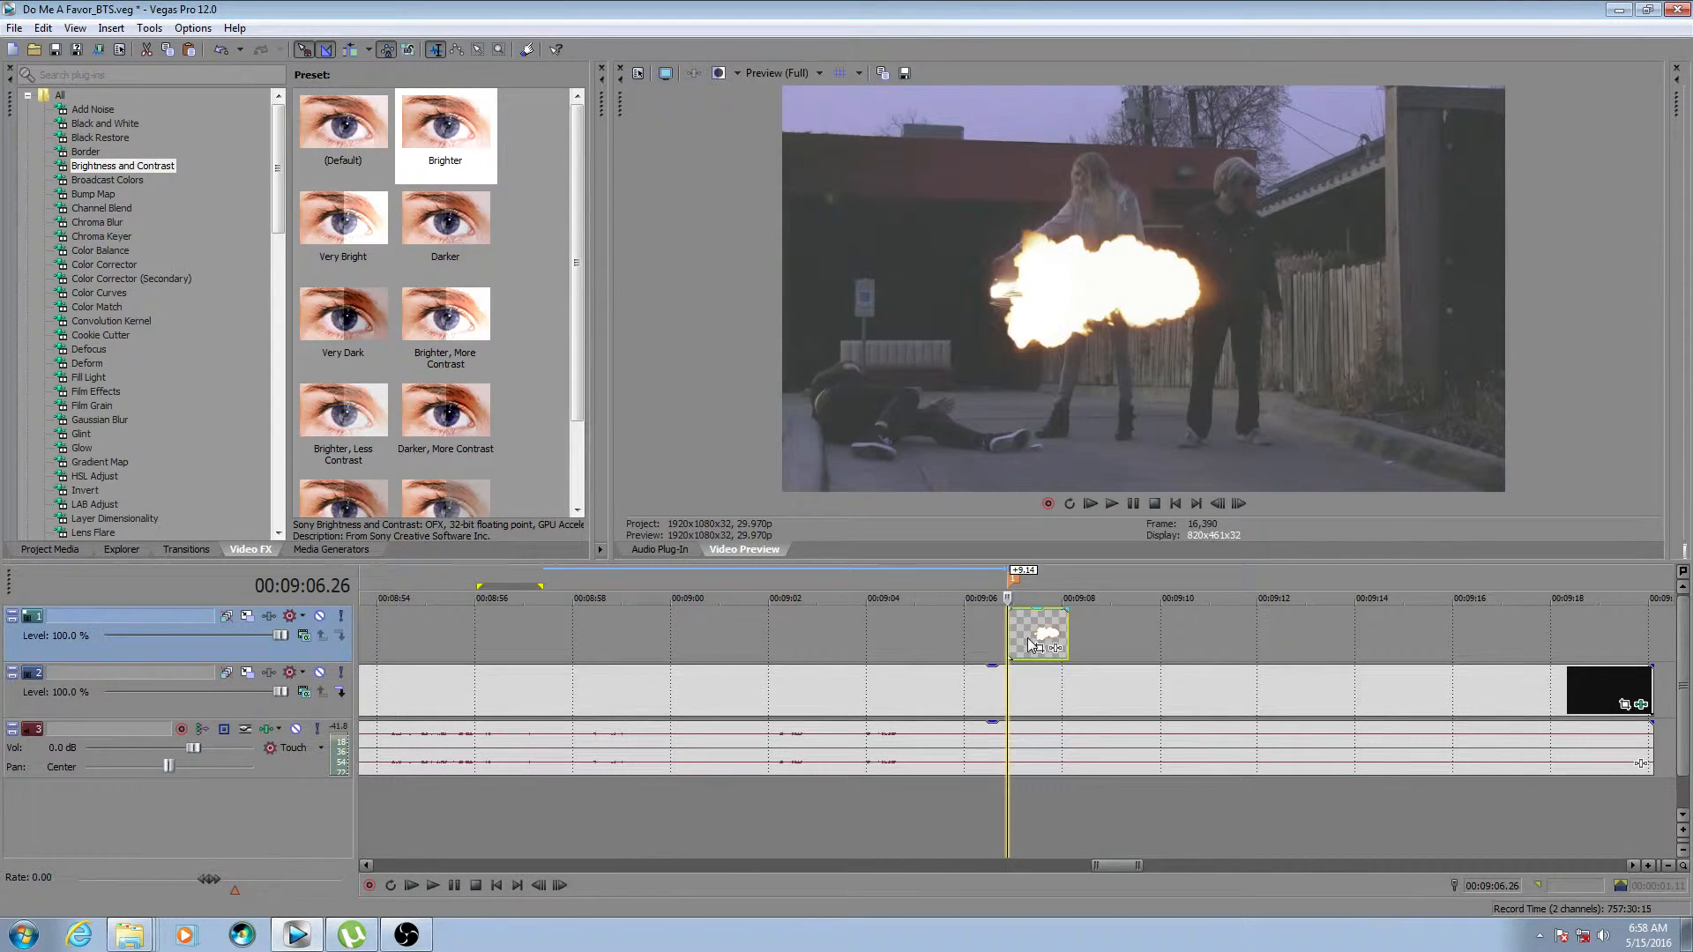
{"action": "left_click", "coordinate": [952, 628]}
{"action": "key", "text": "space"}
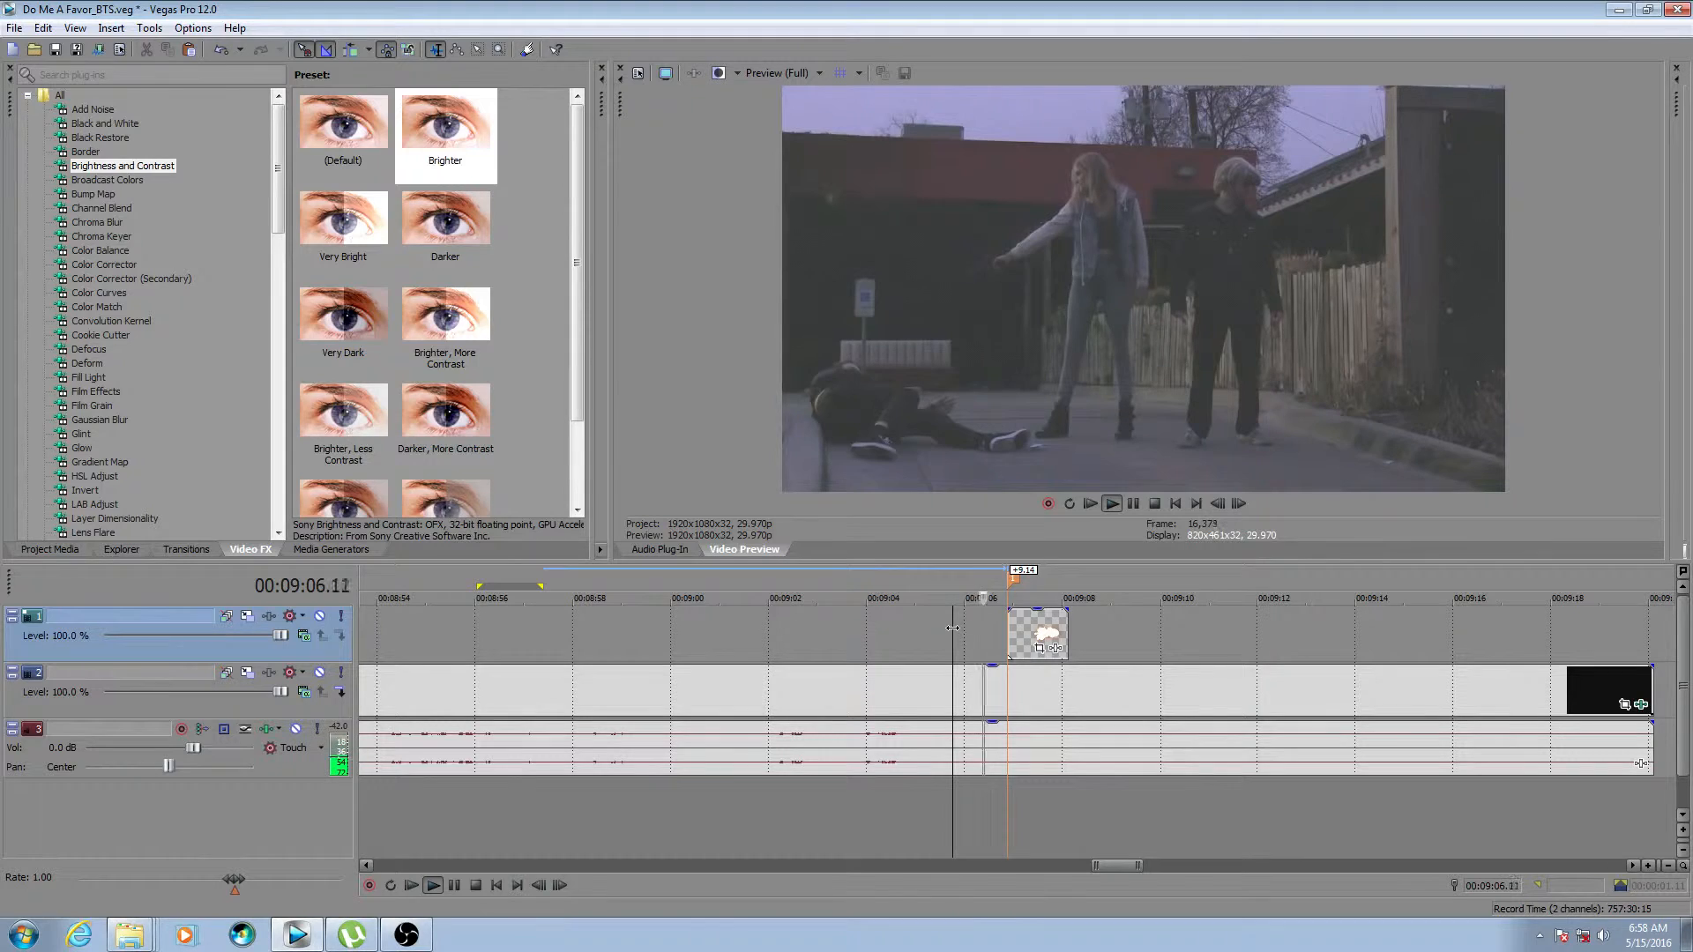
{"action": "left_click", "coordinate": [960, 630]}
{"action": "key", "text": "space"}
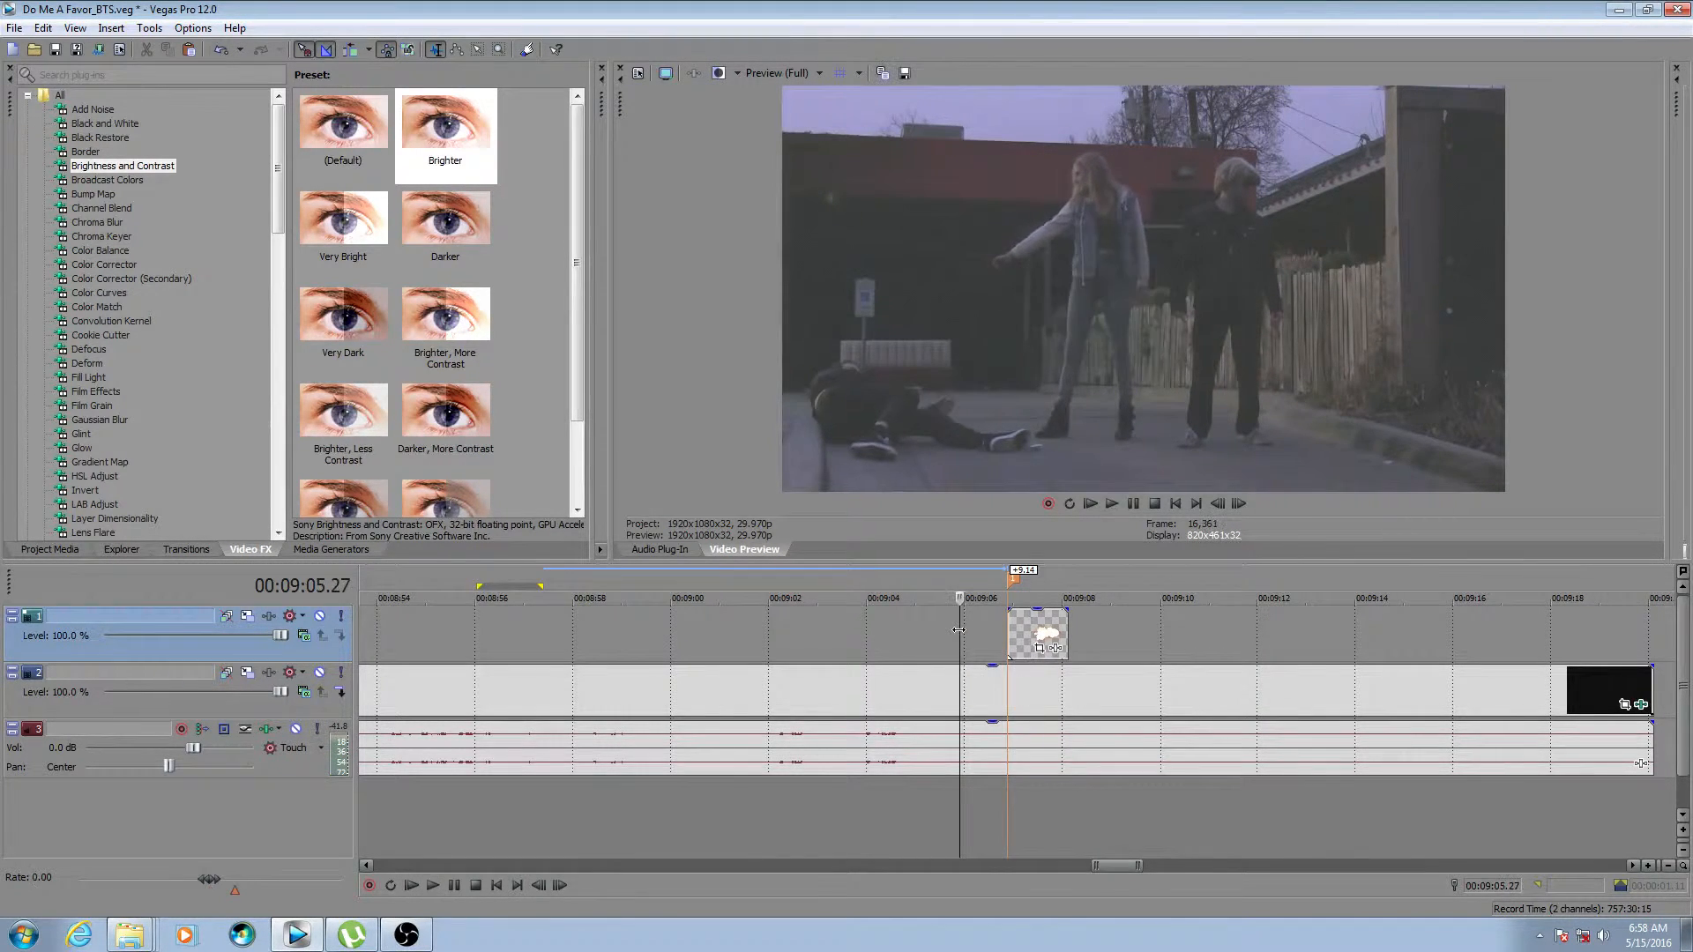
Replay the muzzle flash from shortly before the marker and go to the frame at 00:09:07.03 within the clip.
{"action": "left_click", "coordinate": [1021, 636]}
{"action": "left_click_drag", "start_coordinate": [1022, 636], "coordinate": [987, 648]}
{"action": "key", "text": "space"}
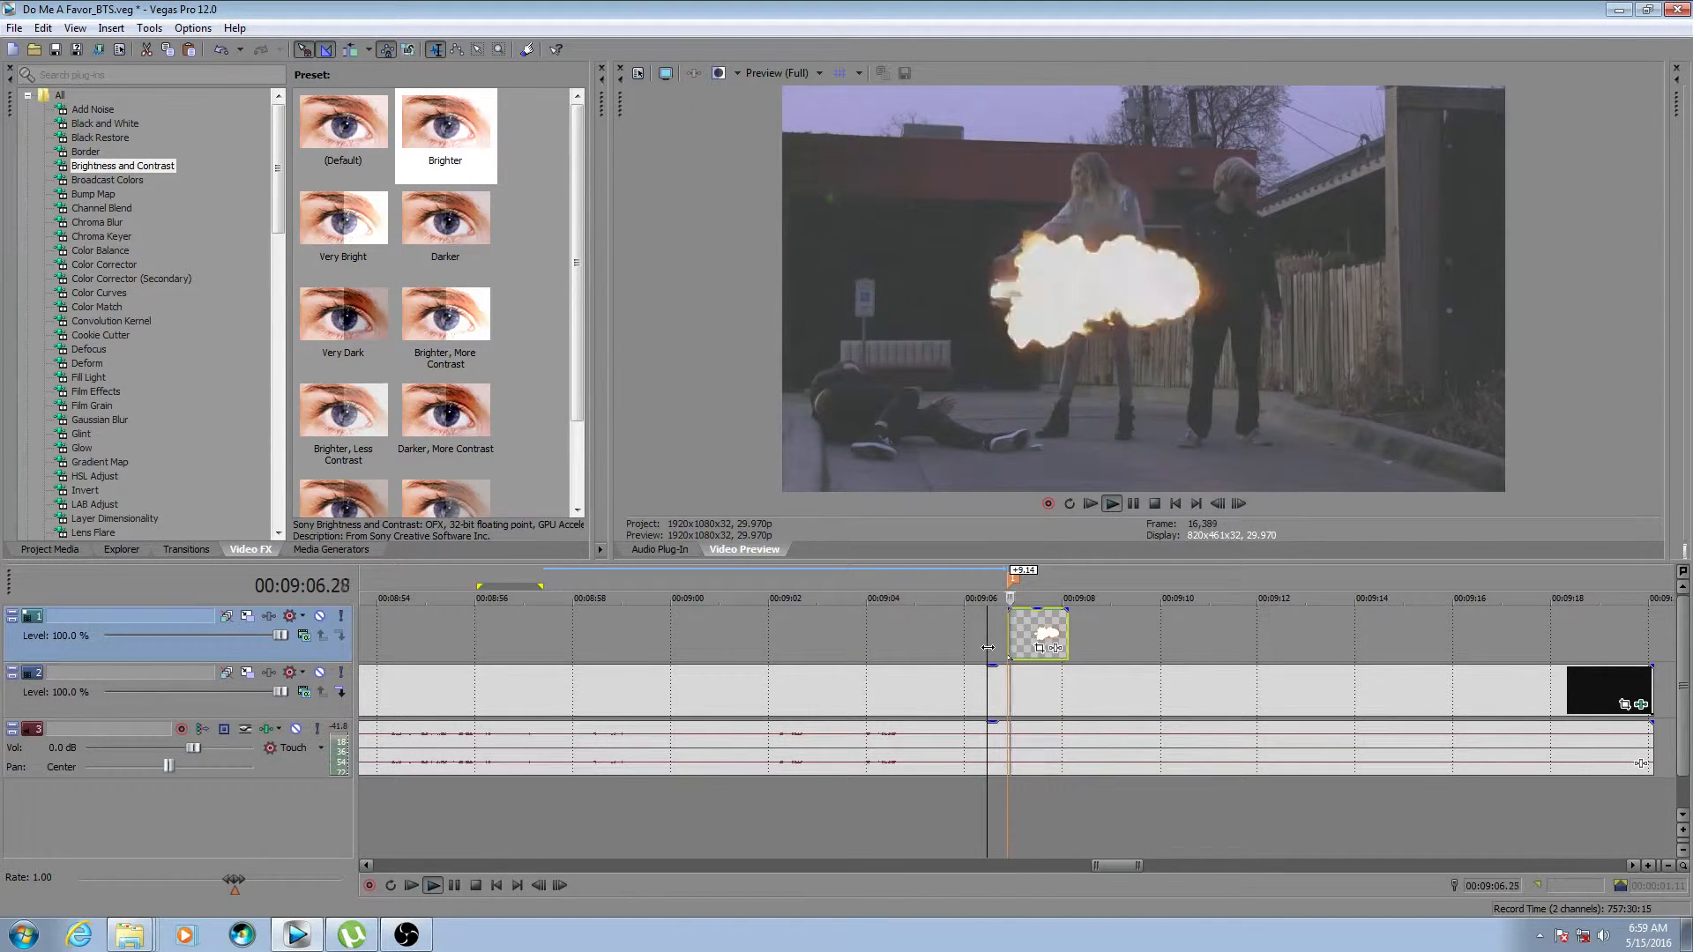
{"action": "key", "text": "space"}
{"action": "left_click", "coordinate": [1018, 633]}
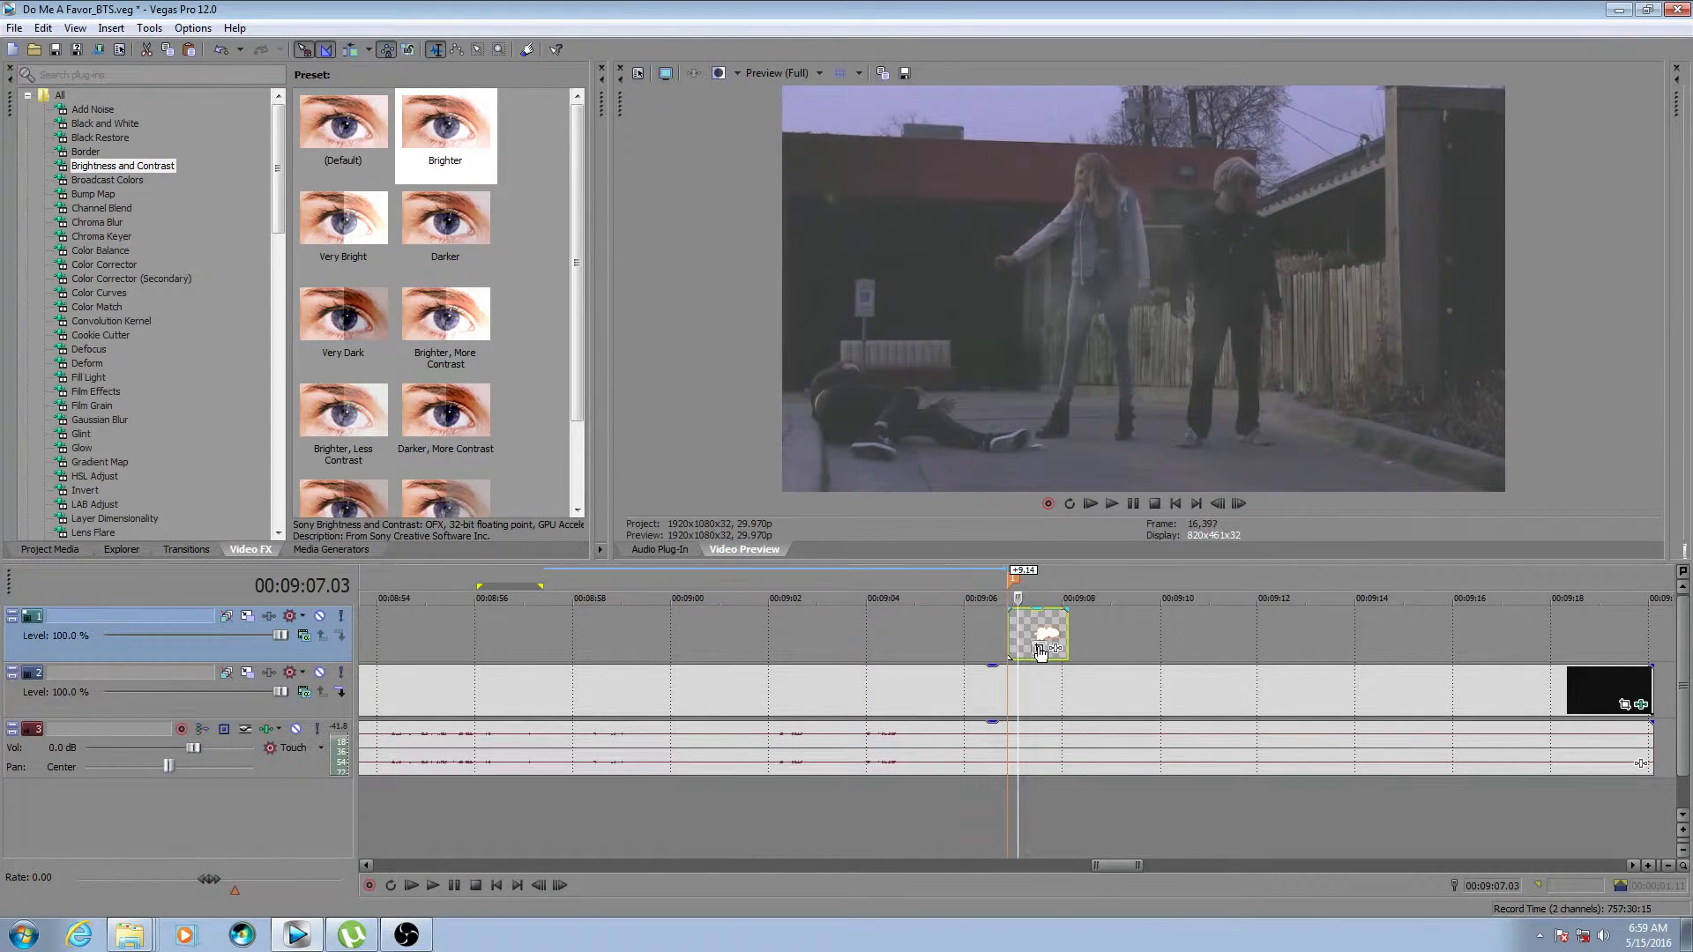
Open the muzzle flash clip's Pan/Crop settings at frame 00:09:06.26 and mirror the flash horizontally to a width of -1,280.
{"action": "left_click", "coordinate": [1039, 649]}
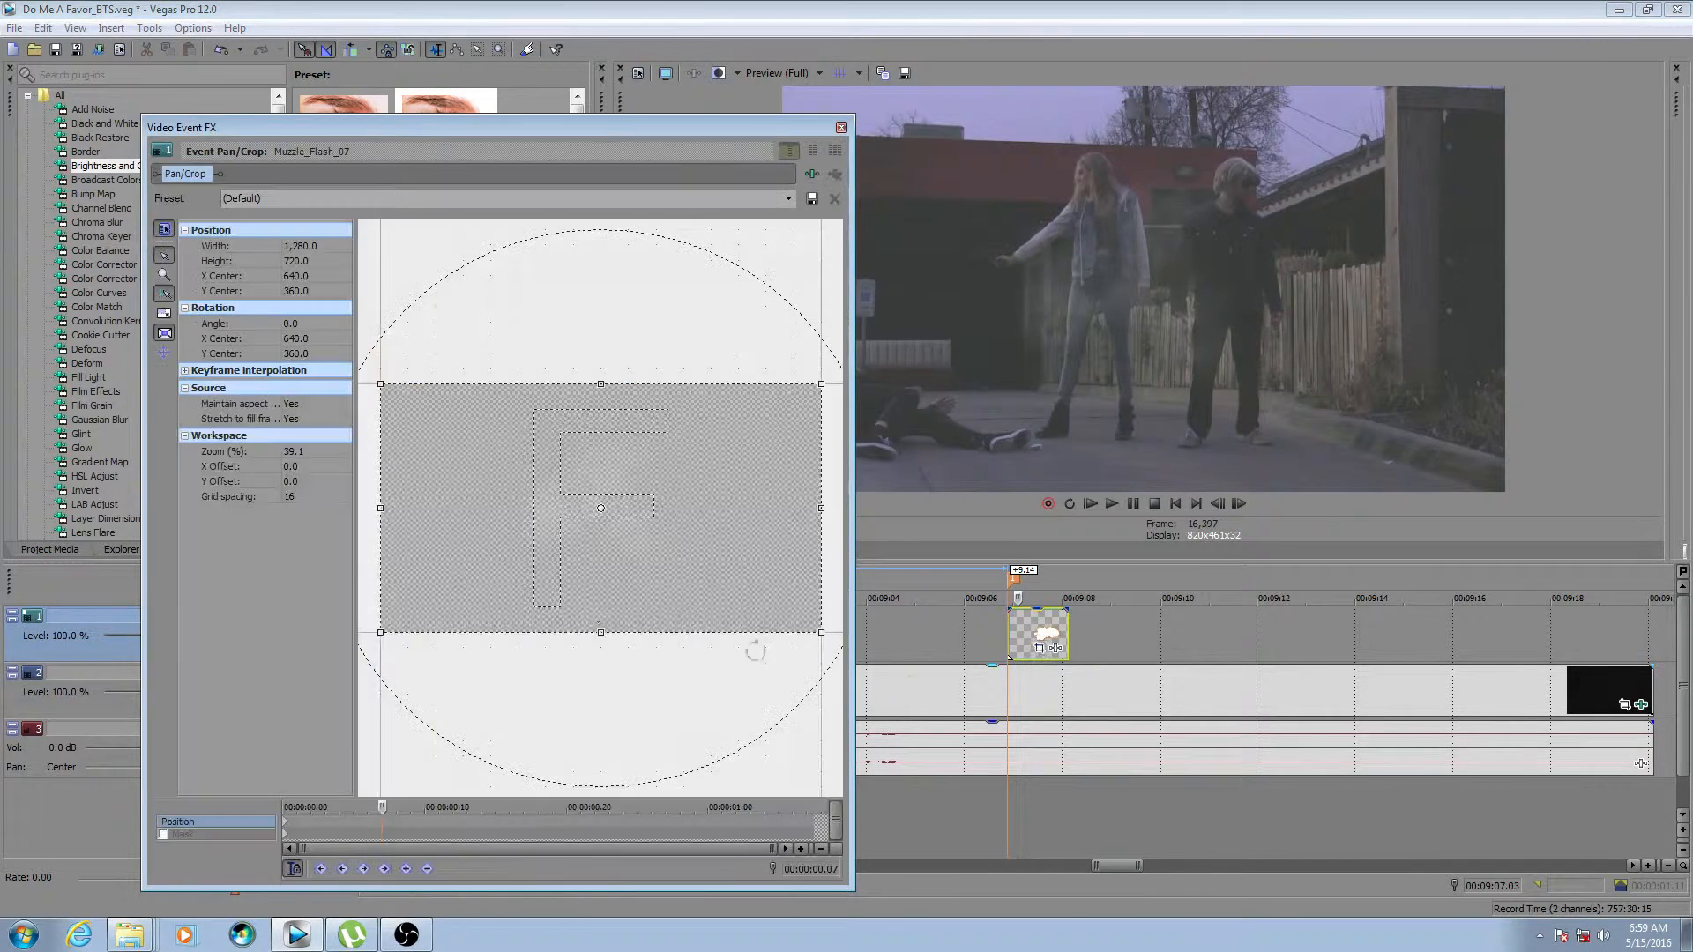
{"action": "left_click", "coordinate": [841, 128]}
{"action": "left_click", "coordinate": [1007, 725]}
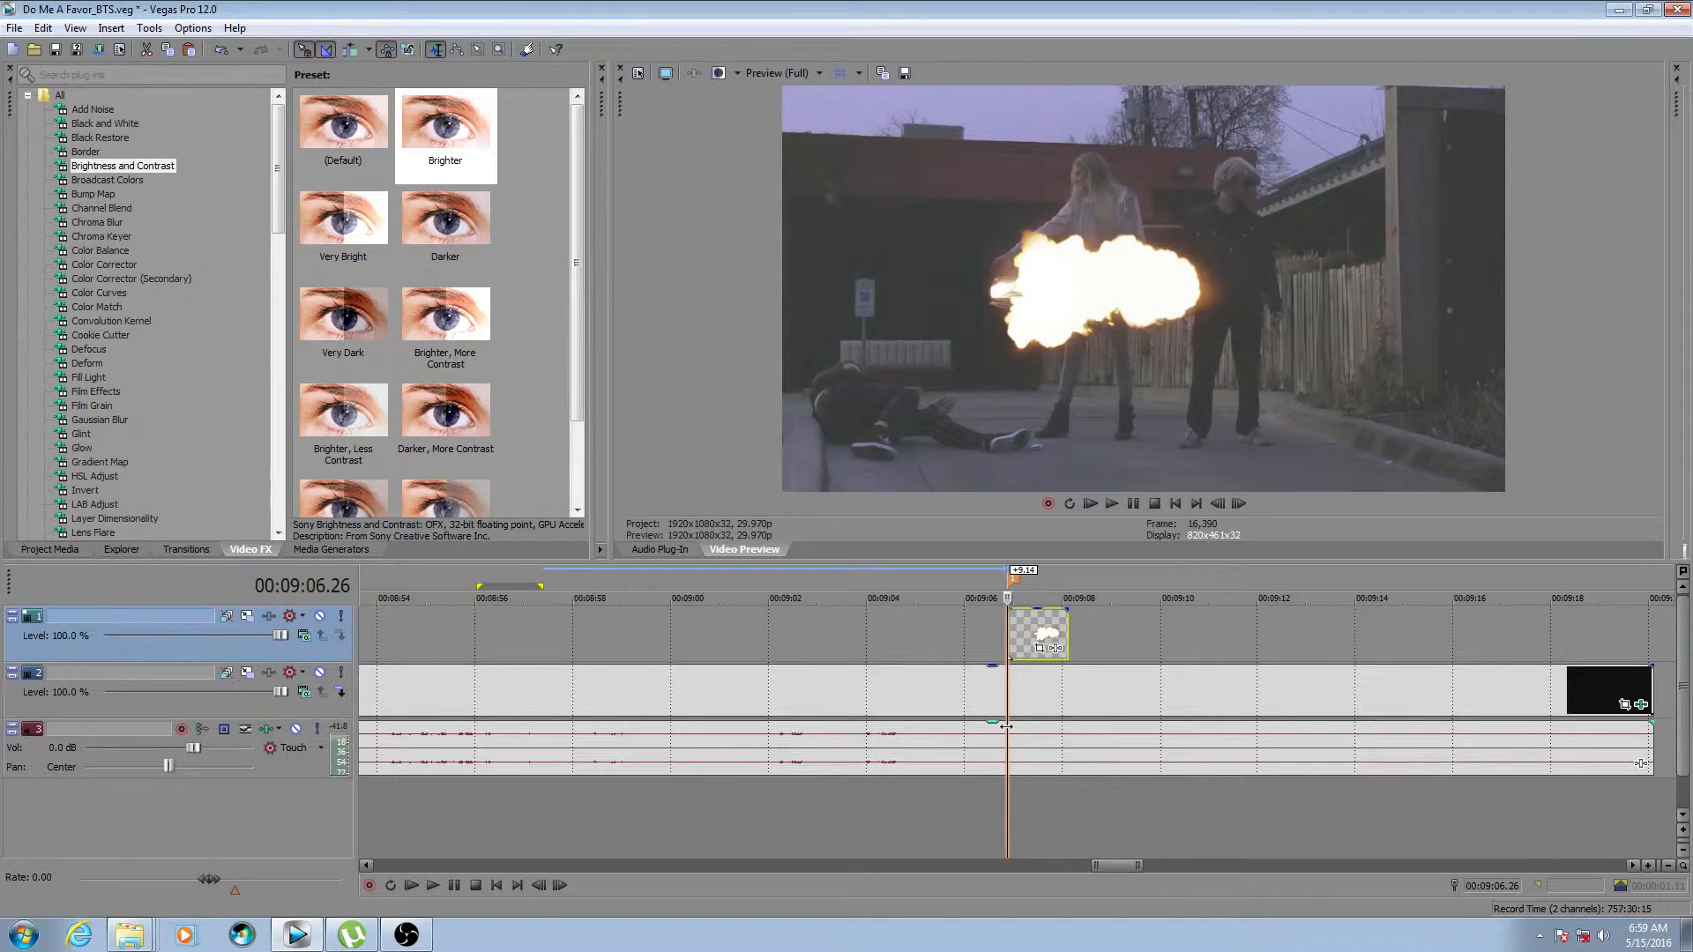
{"action": "left_click", "coordinate": [1041, 651]}
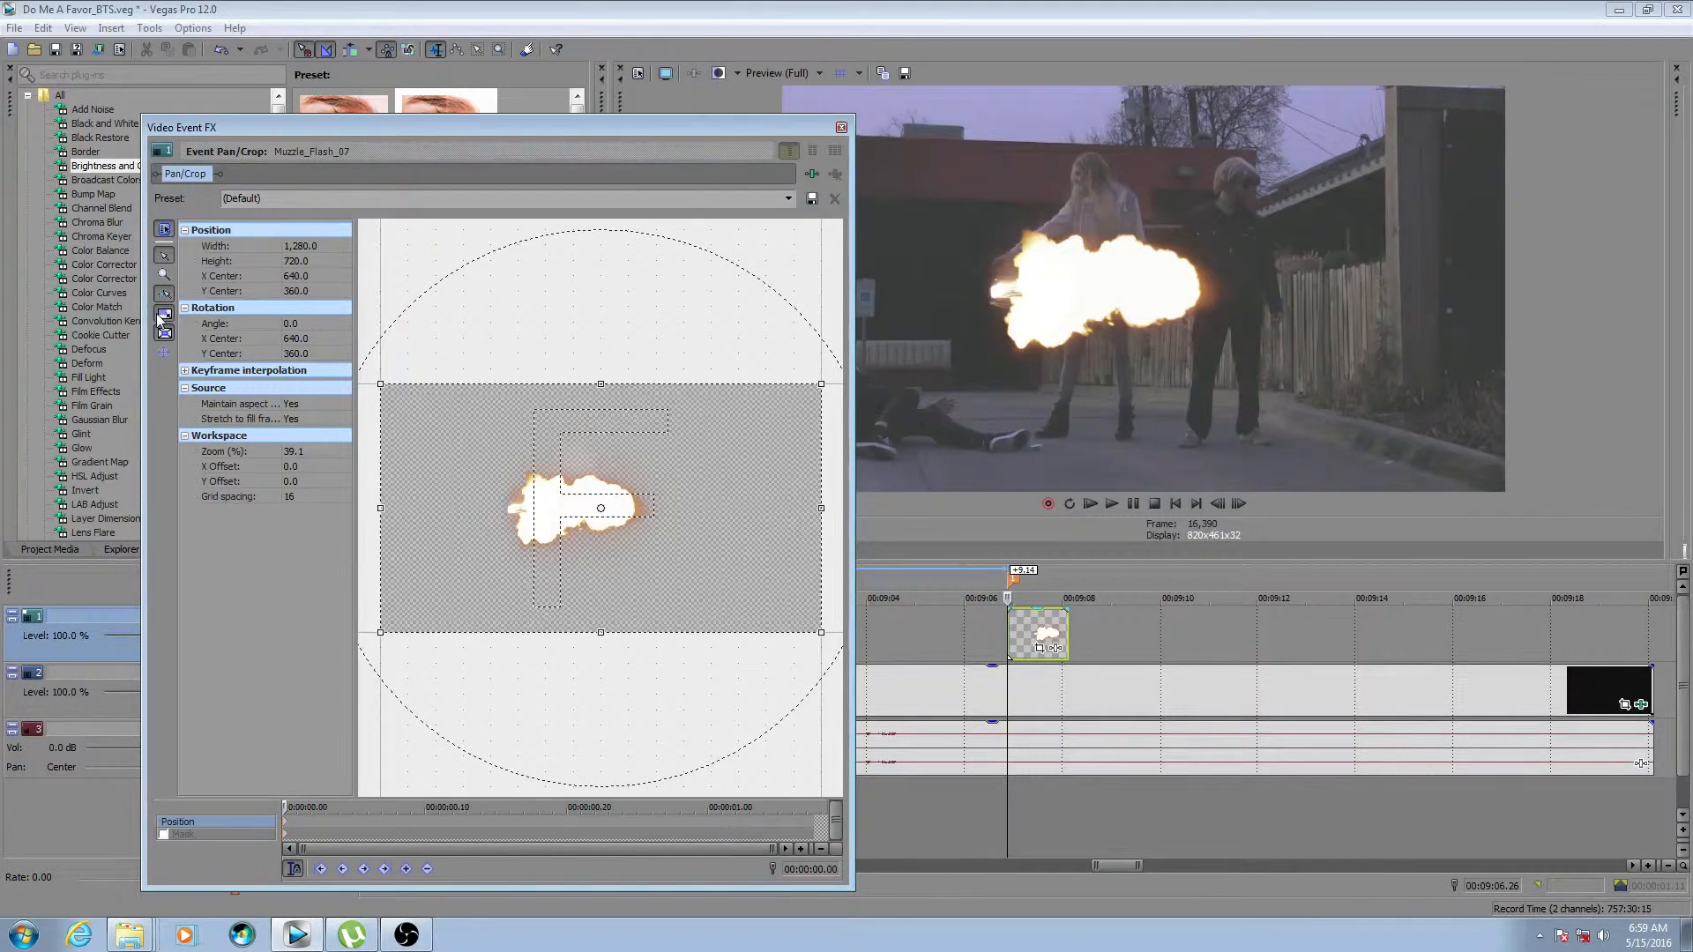
{"action": "mouse_move", "coordinate": [822, 509]}
{"action": "left_mouse_down"}
{"action": "mouse_move", "coordinate": [369, 510]}
{"action": "mouse_move", "coordinate": [777, 521]}
{"action": "mouse_move", "coordinate": [494, 532]}
{"action": "mouse_move", "coordinate": [813, 513]}
{"action": "left_mouse_up"}
{"action": "left_click_drag", "start_coordinate": [821, 509], "coordinate": [380, 494]}
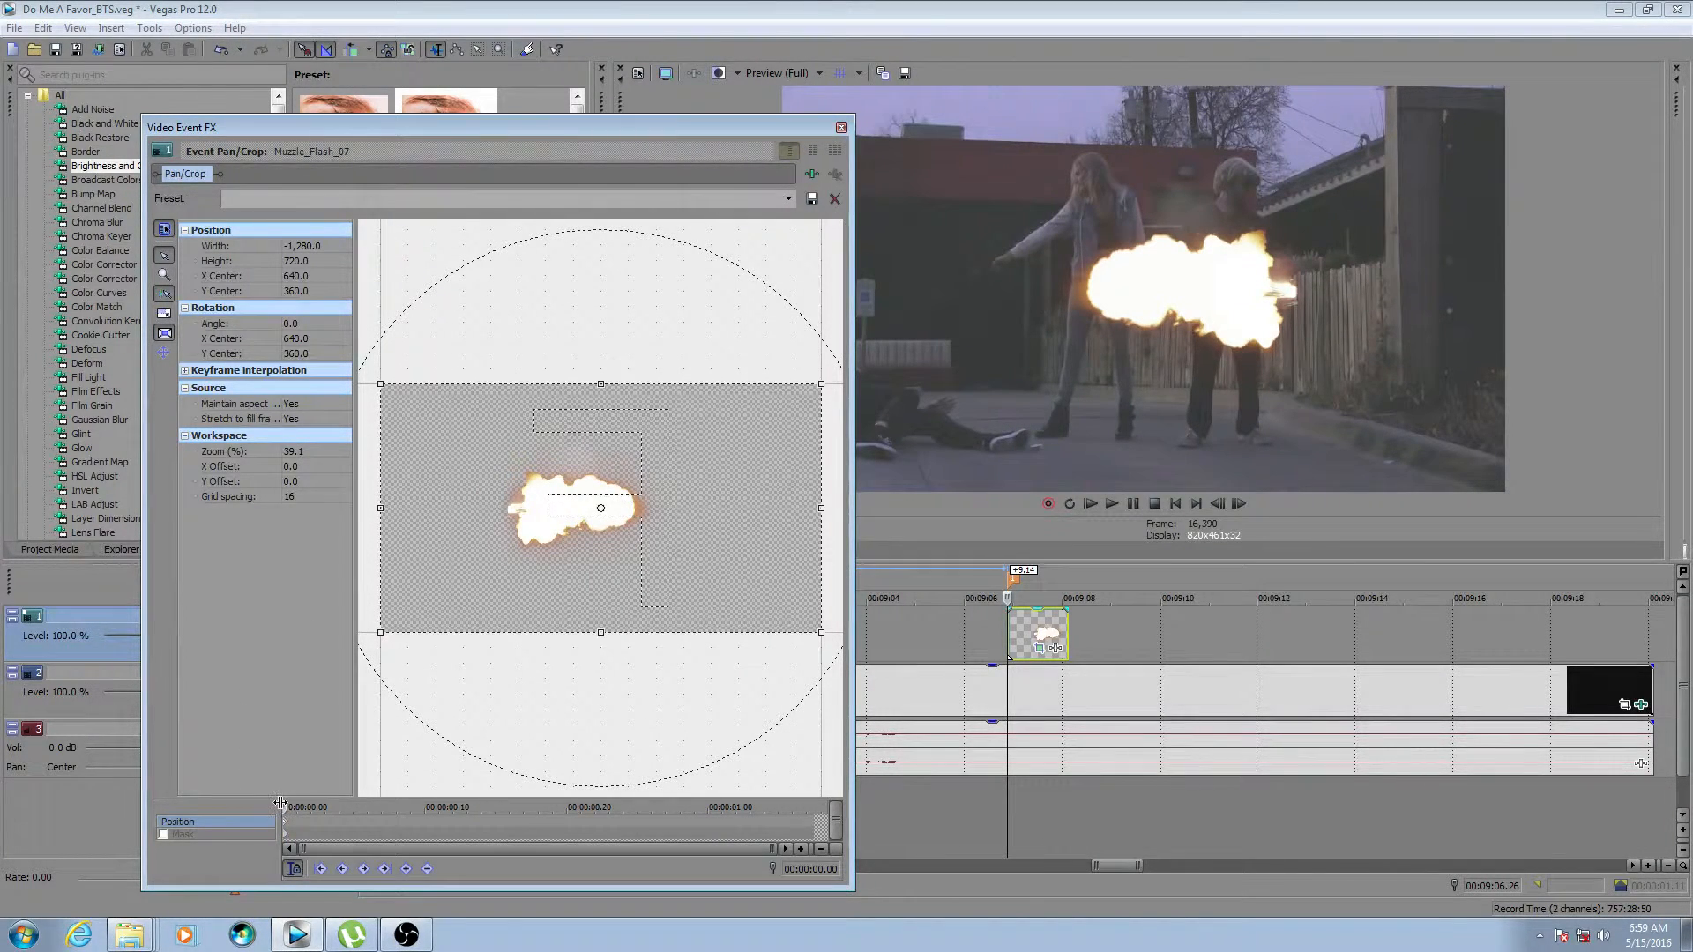
Scrub the mirrored muzzle flash about four frames forward in the Pan/Crop timeline and return to its first frame.
{"action": "left_click_drag", "start_coordinate": [285, 805], "coordinate": [344, 806]}
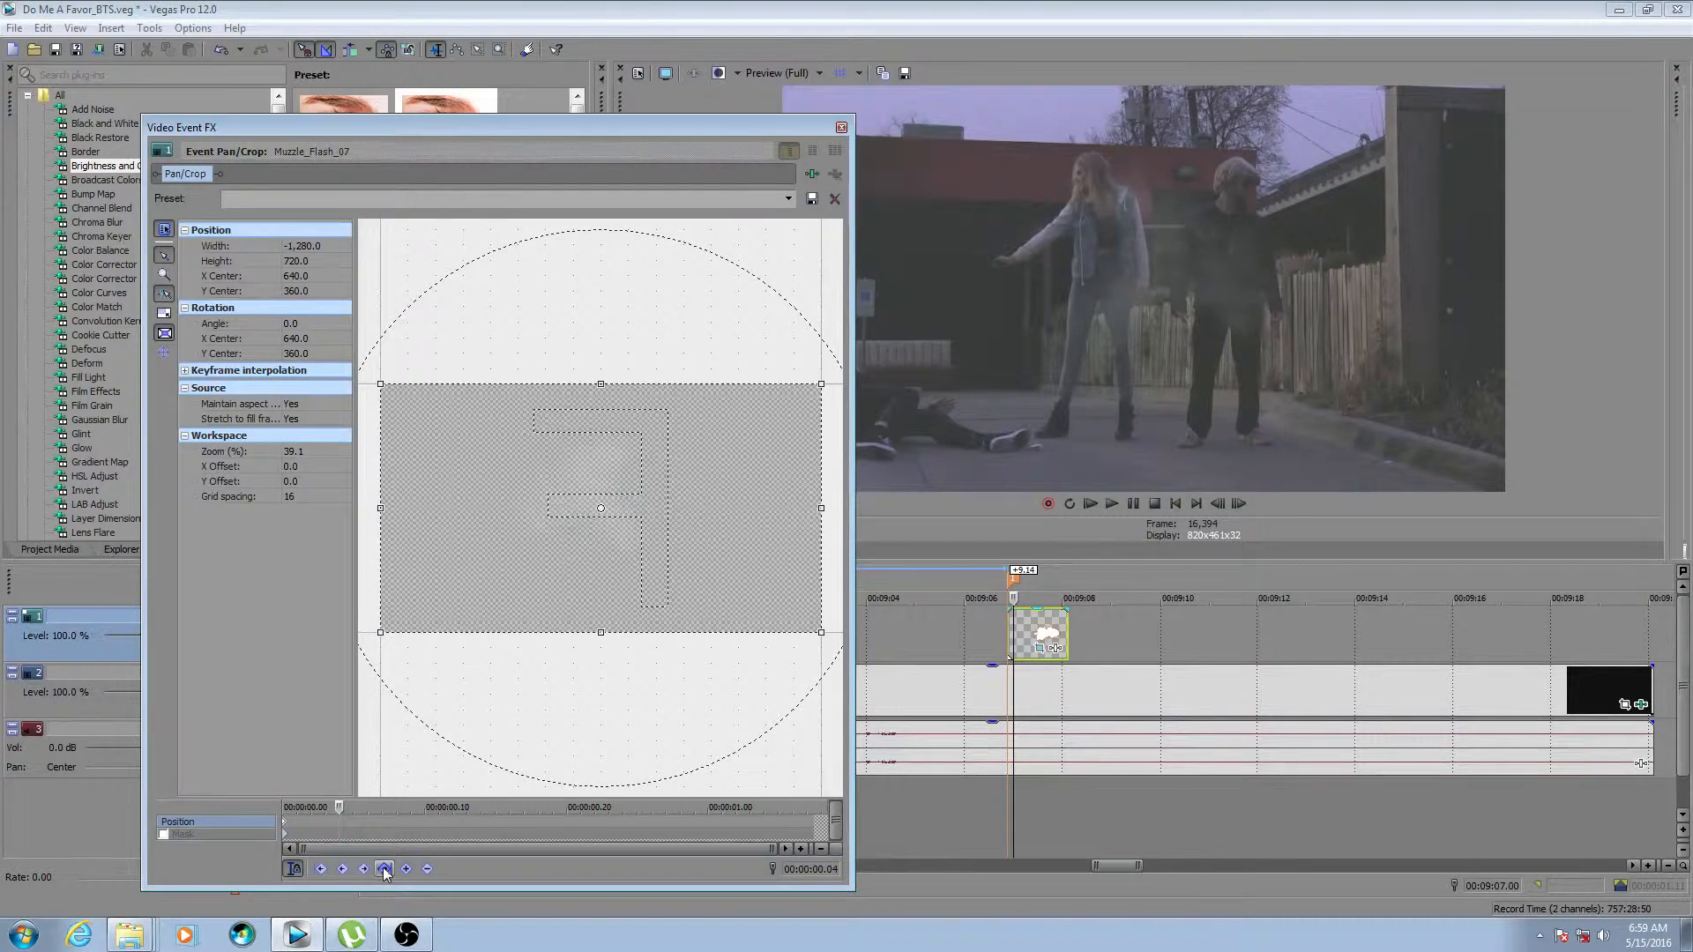
{"action": "left_click", "coordinate": [385, 870]}
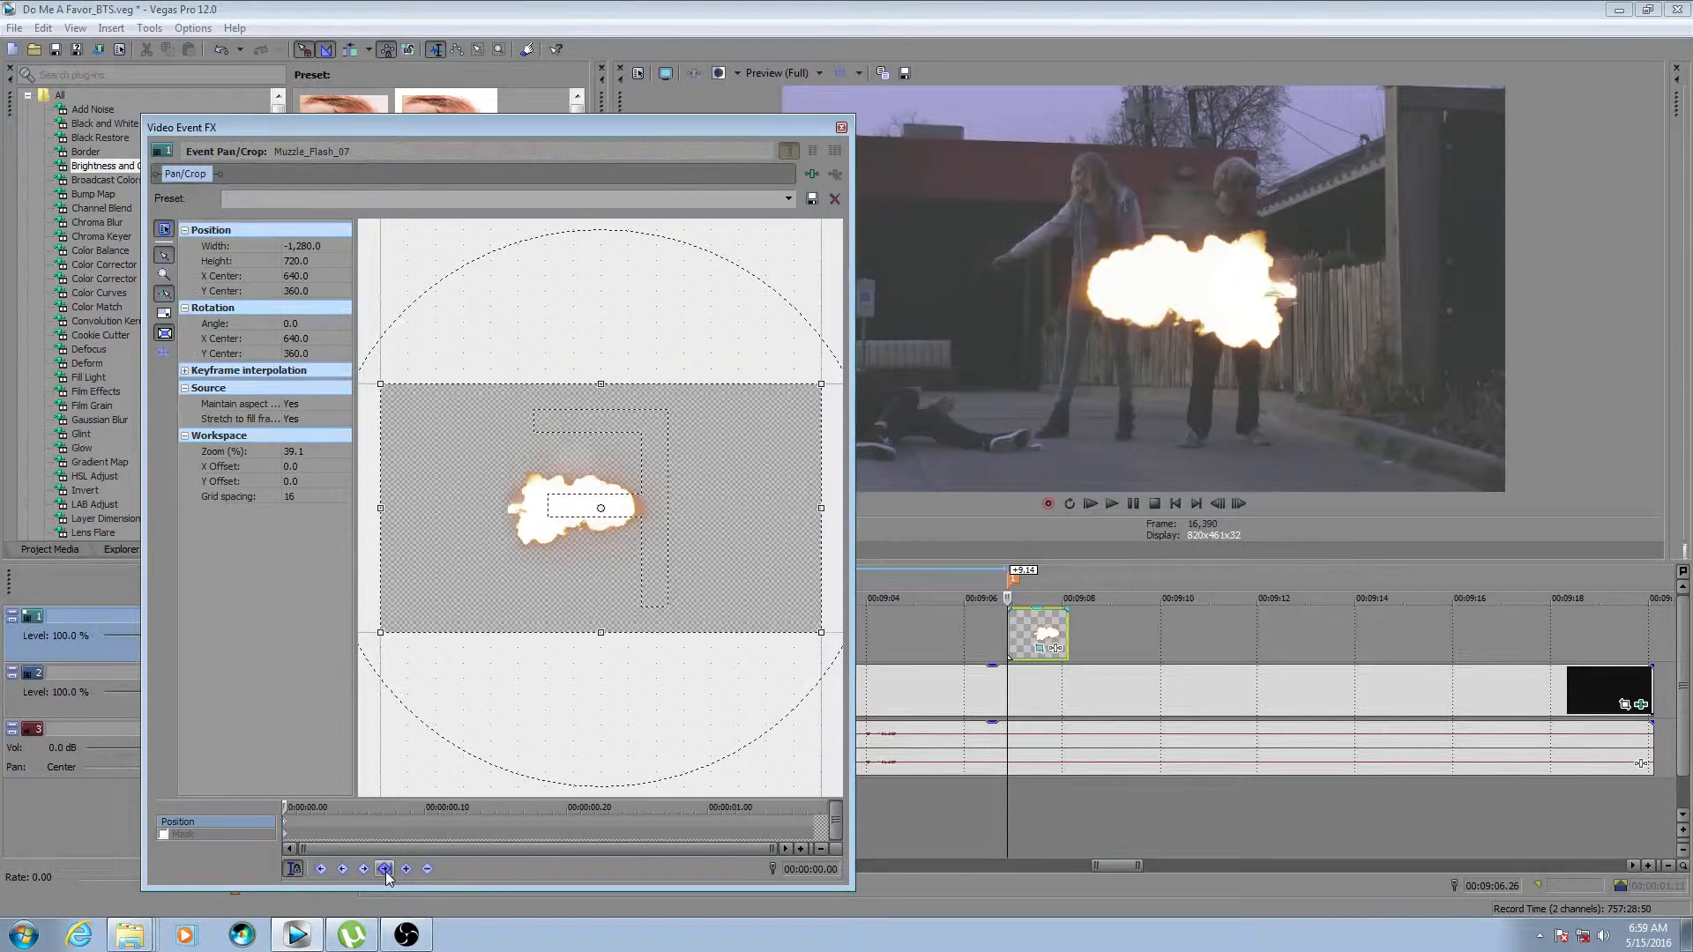
{"action": "left_click", "coordinate": [385, 869]}
{"action": "left_click", "coordinate": [363, 869]}
Try resizing the muzzle flash's crop frame by its handles and lock its aspect ratio.
{"action": "scroll", "coordinate": [750, 476], "scroll_direction": "down", "scroll_amount": 1}
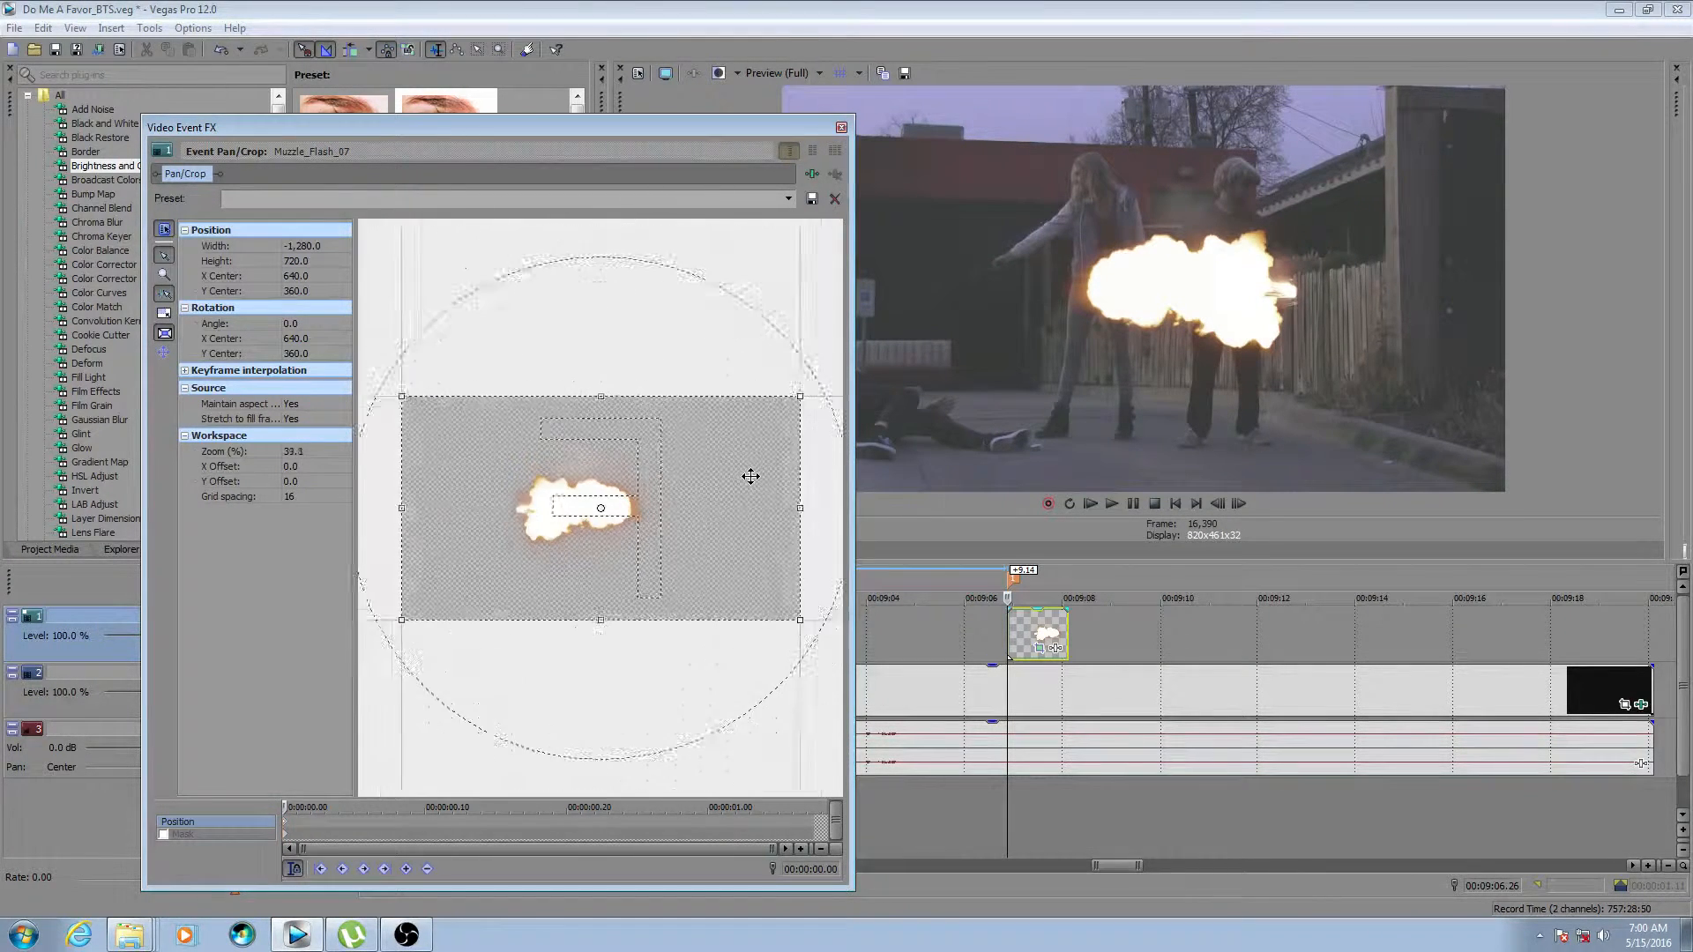
{"action": "scroll", "coordinate": [750, 476], "scroll_direction": "down", "scroll_amount": 4}
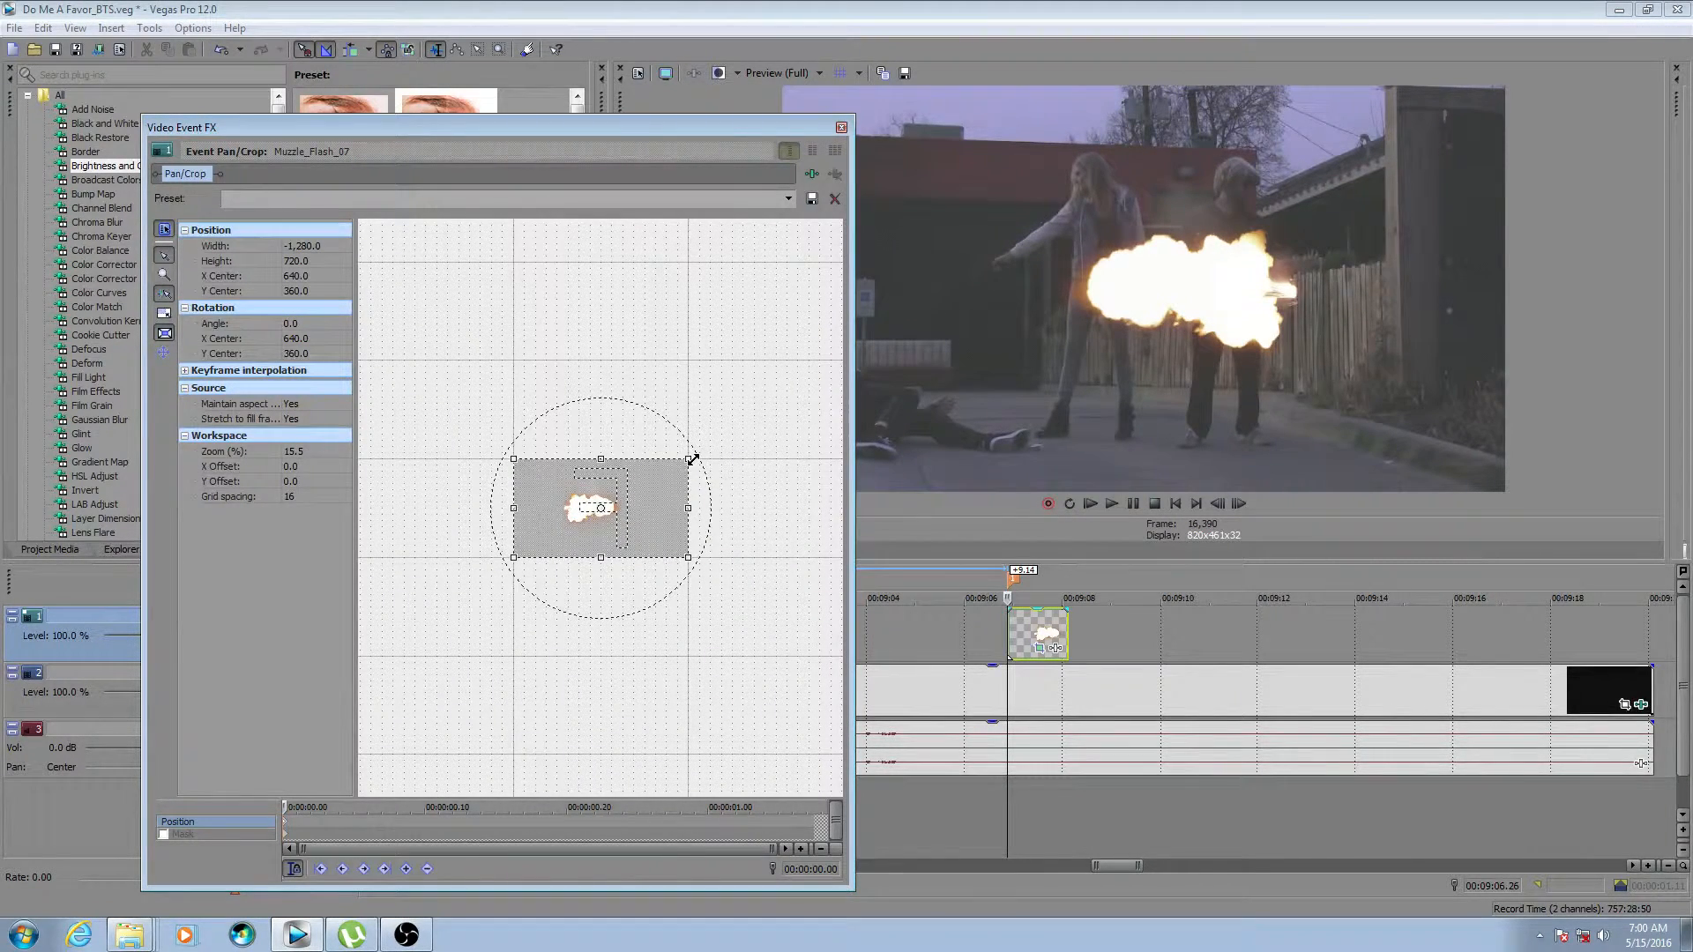
{"action": "mouse_move", "coordinate": [687, 459]}
{"action": "left_mouse_down"}
{"action": "mouse_move", "coordinate": [738, 382]}
{"action": "mouse_move", "coordinate": [686, 459]}
{"action": "left_mouse_up"}
{"action": "scroll", "coordinate": [686, 459], "scroll_direction": "up", "scroll_amount": 3}
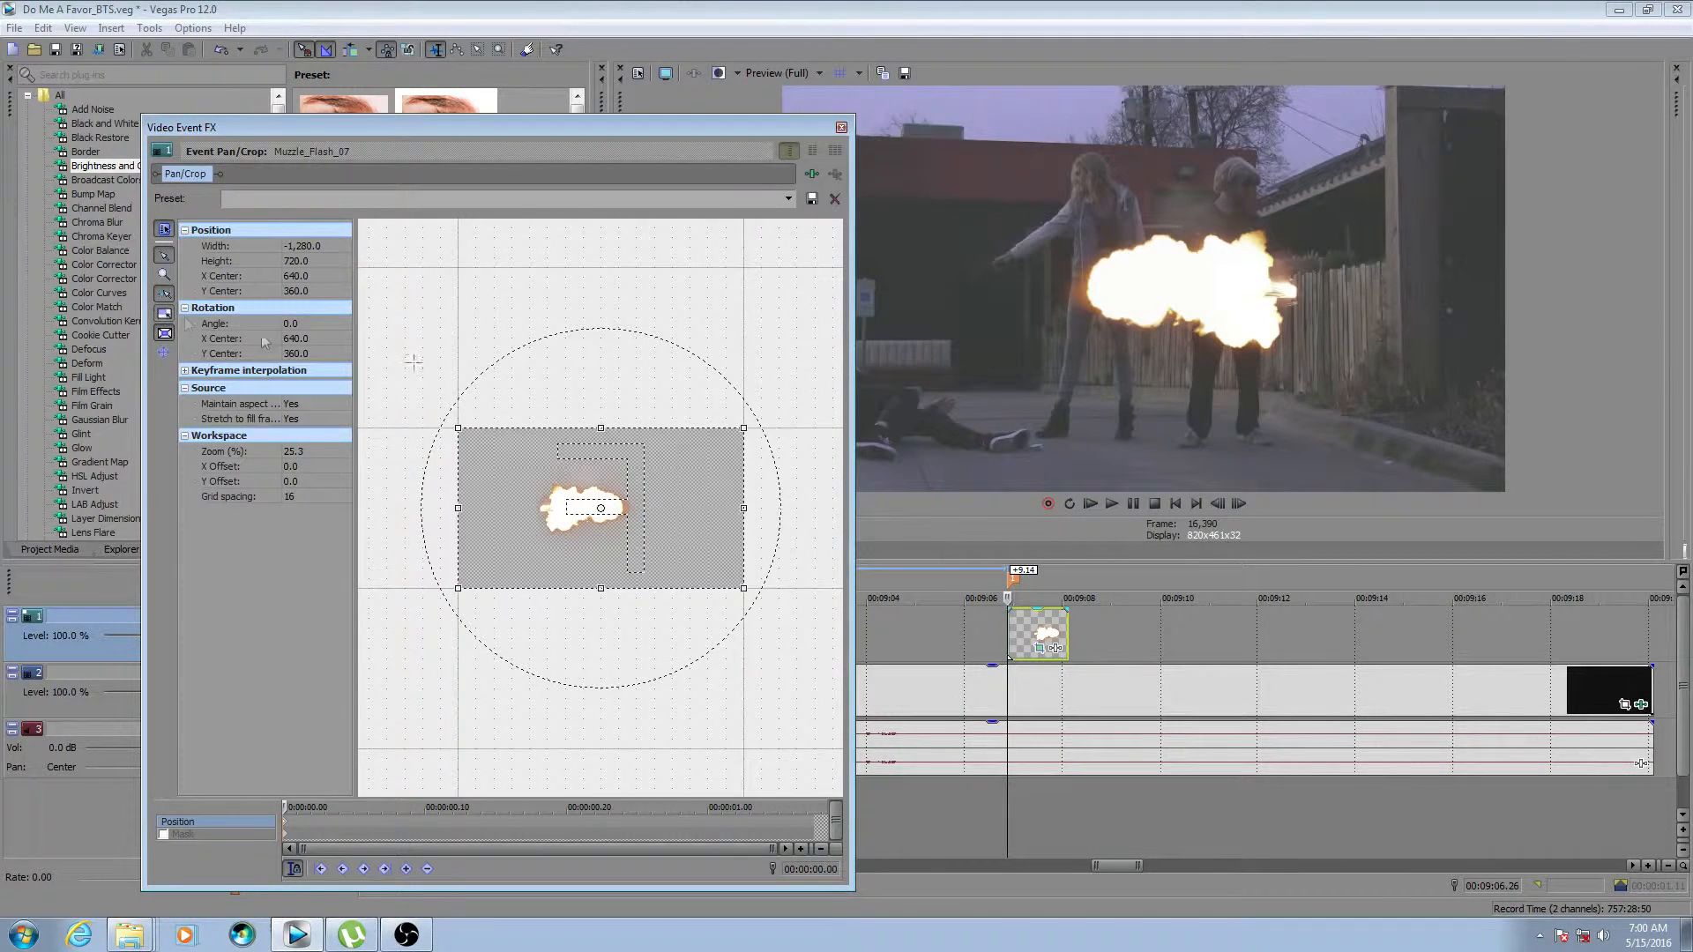
{"action": "left_click_drag", "start_coordinate": [600, 429], "coordinate": [593, 429]}
{"action": "left_click", "coordinate": [164, 313]}
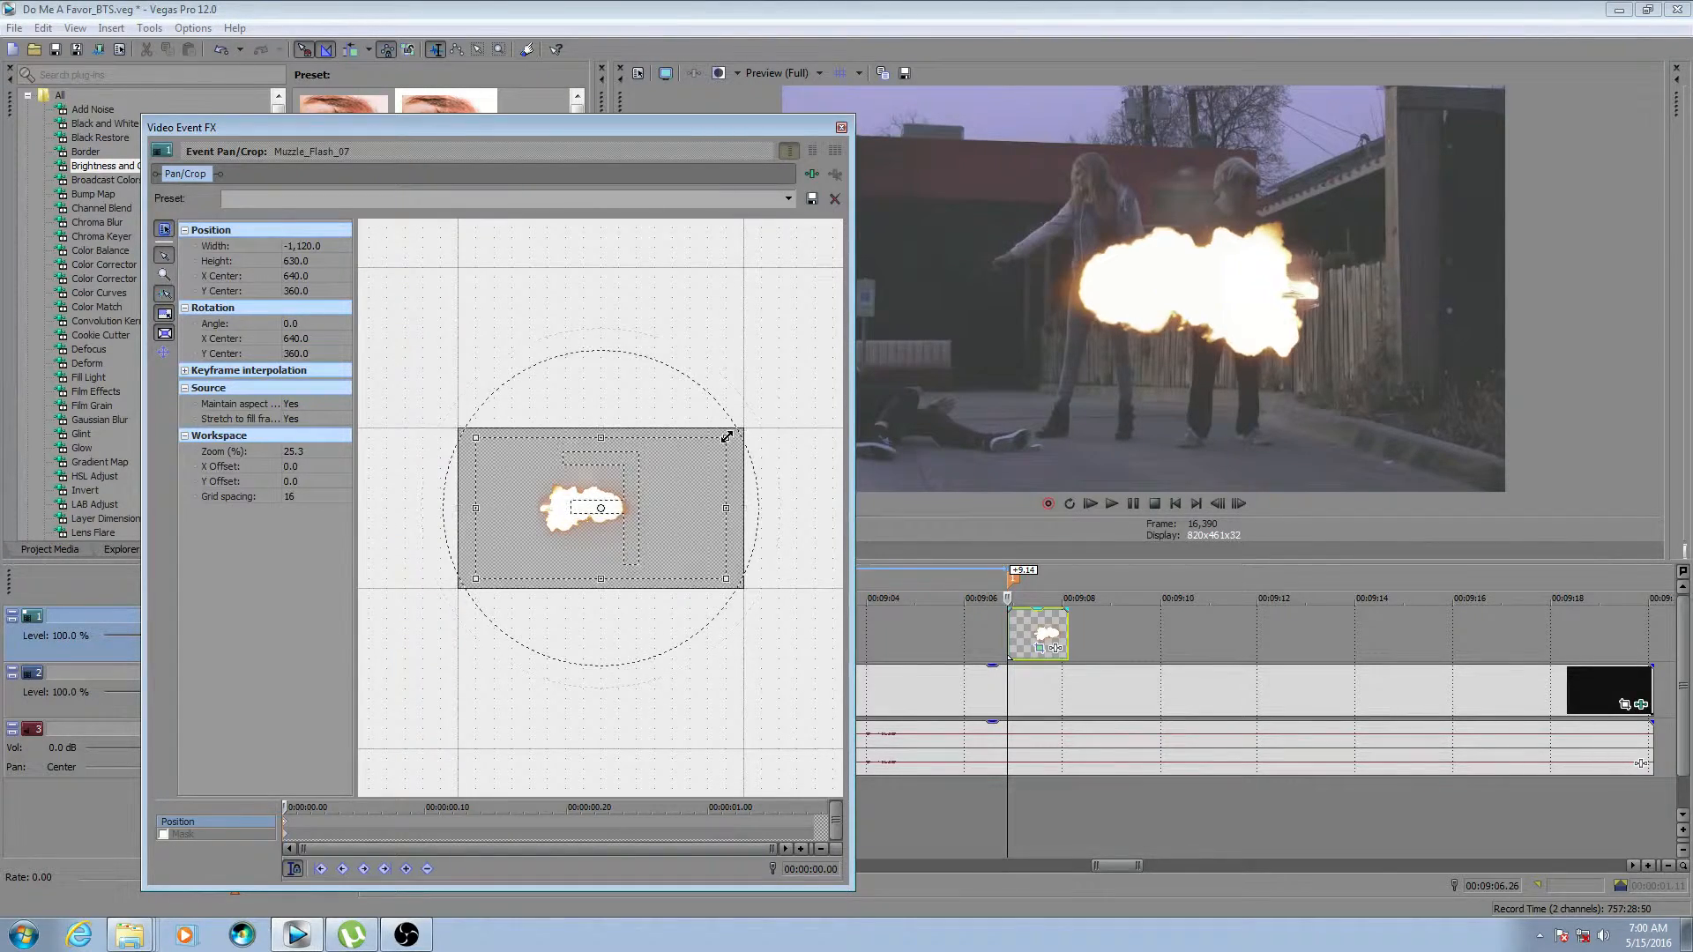
Shrink the muzzle flash with a crop frame of -4,640 by 2,610 and move it toward the gun at X Center -400.
{"action": "scroll", "coordinate": [741, 423], "scroll_direction": "down", "scroll_amount": 5}
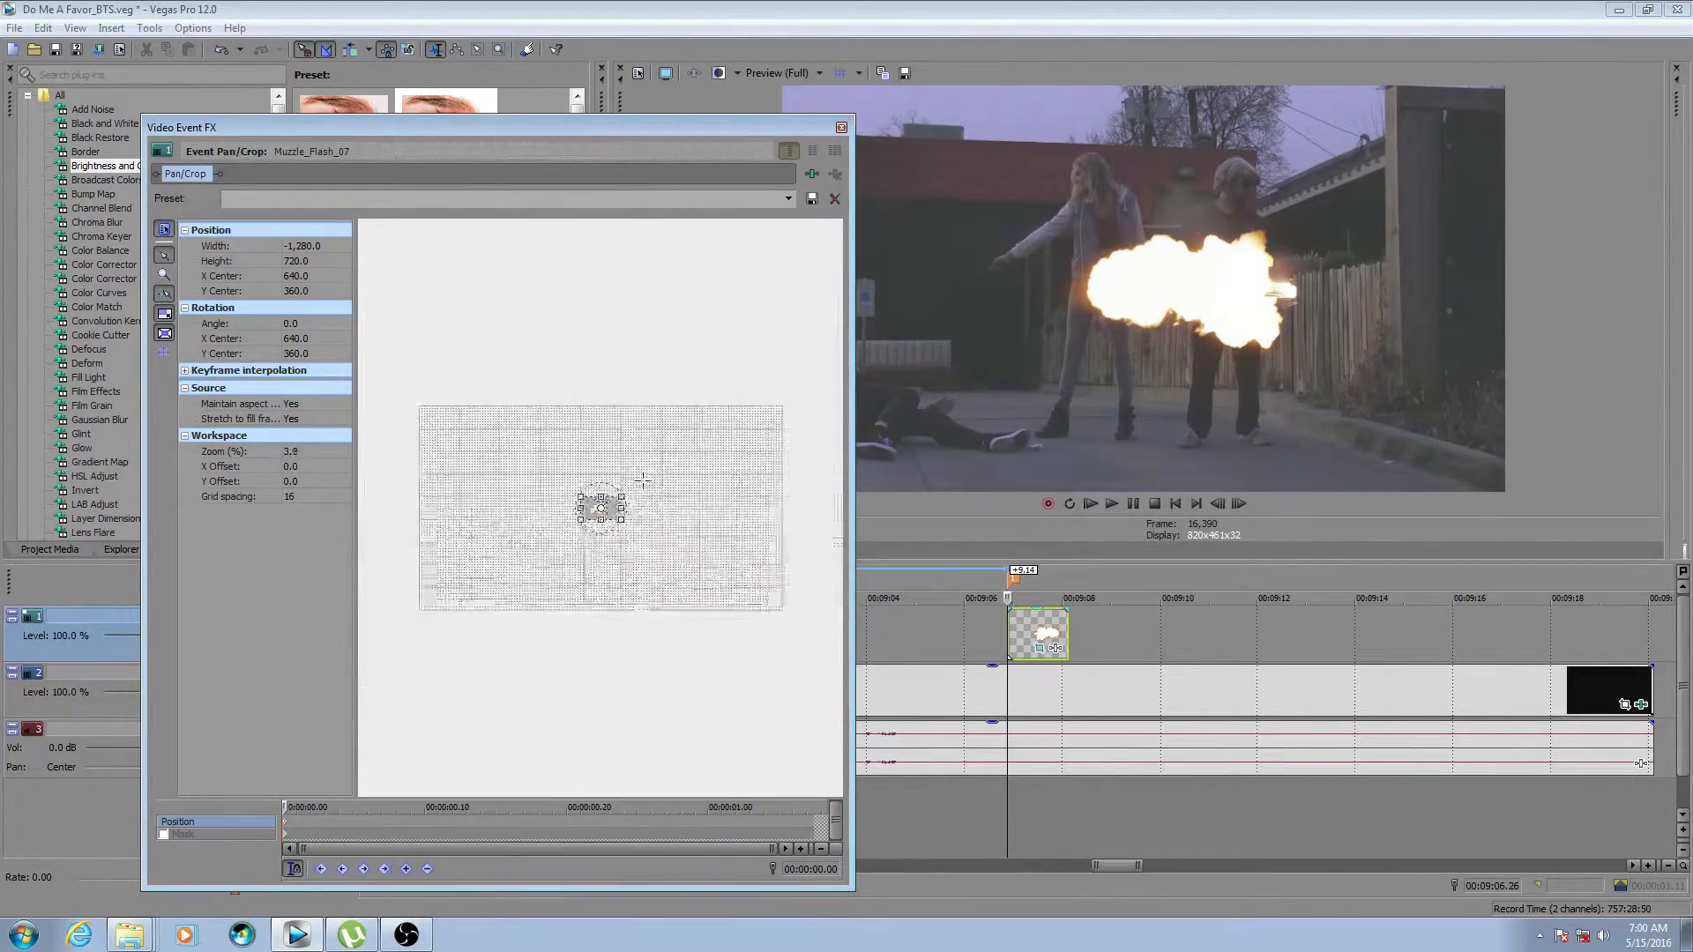
{"action": "left_click_drag", "start_coordinate": [631, 494], "coordinate": [678, 457]}
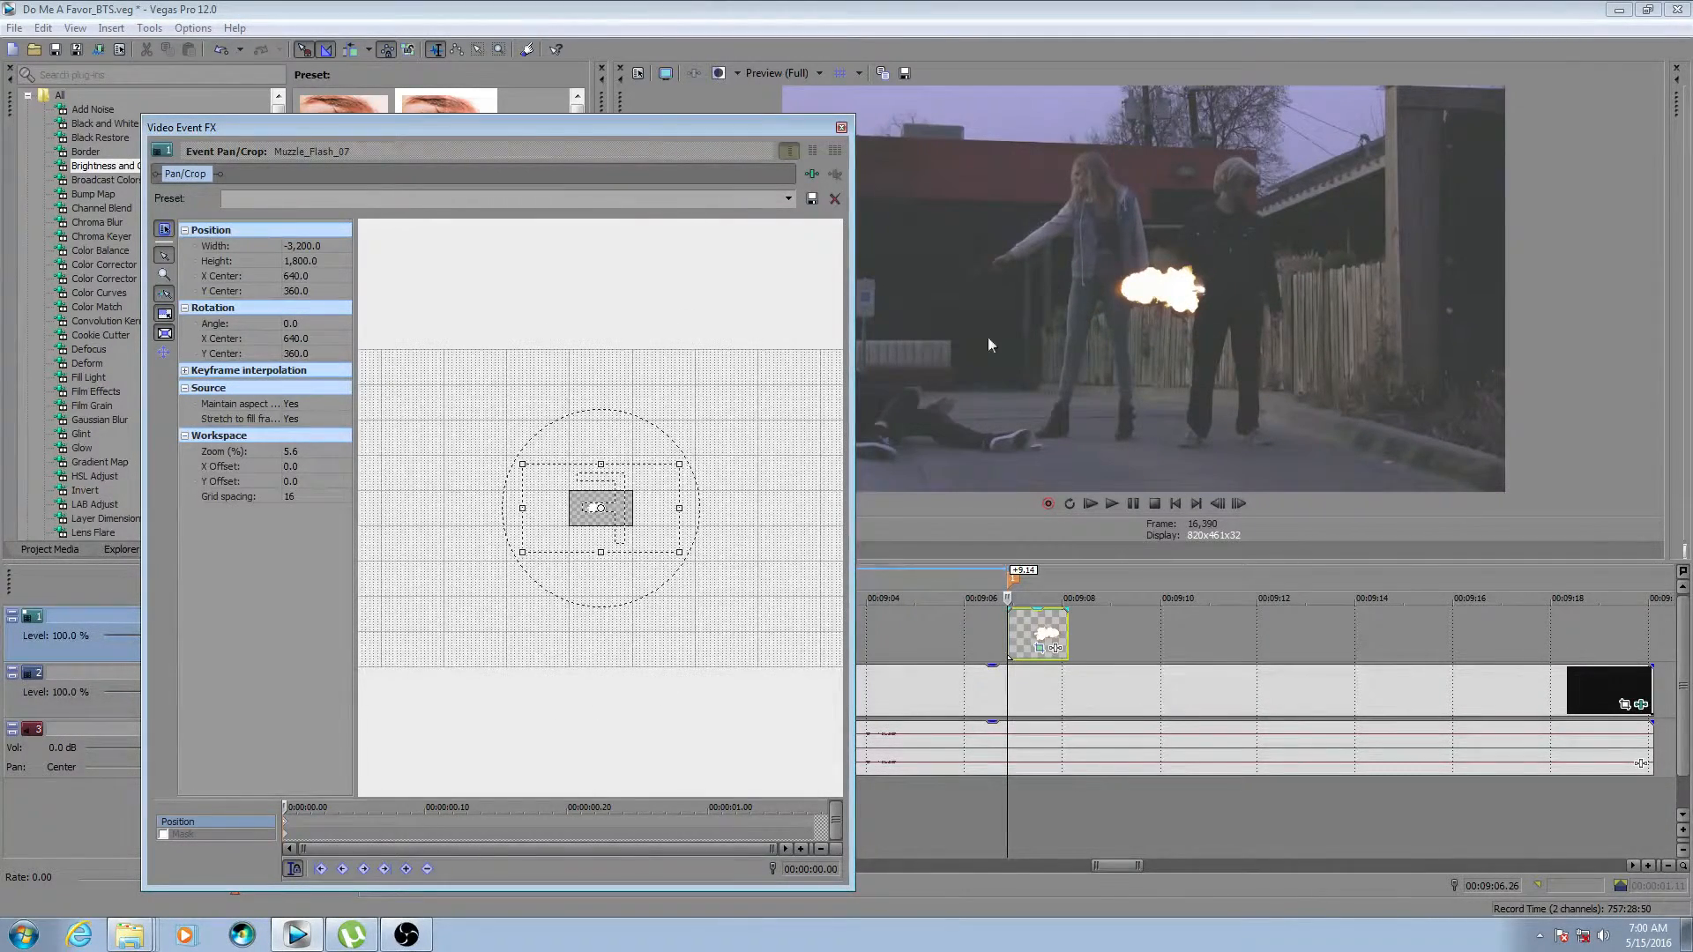
{"action": "left_click_drag", "start_coordinate": [679, 465], "coordinate": [735, 445]}
{"action": "scroll", "coordinate": [633, 526], "scroll_direction": "up", "scroll_amount": 6}
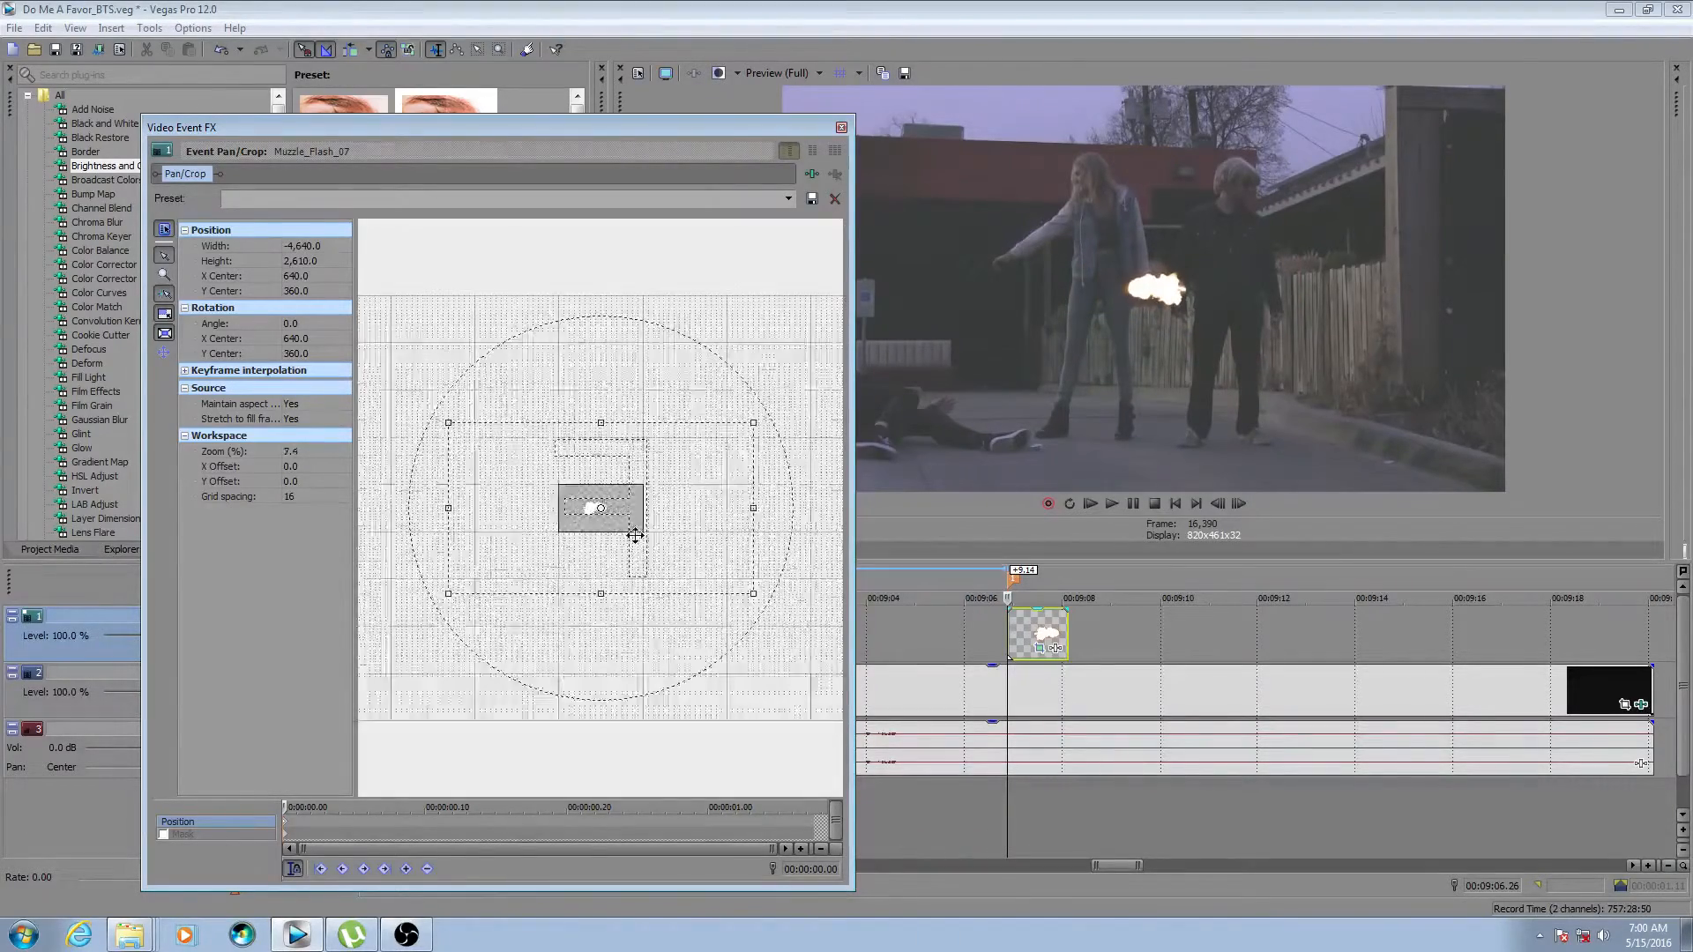
{"action": "scroll", "coordinate": [633, 520], "scroll_direction": "up", "scroll_amount": 1}
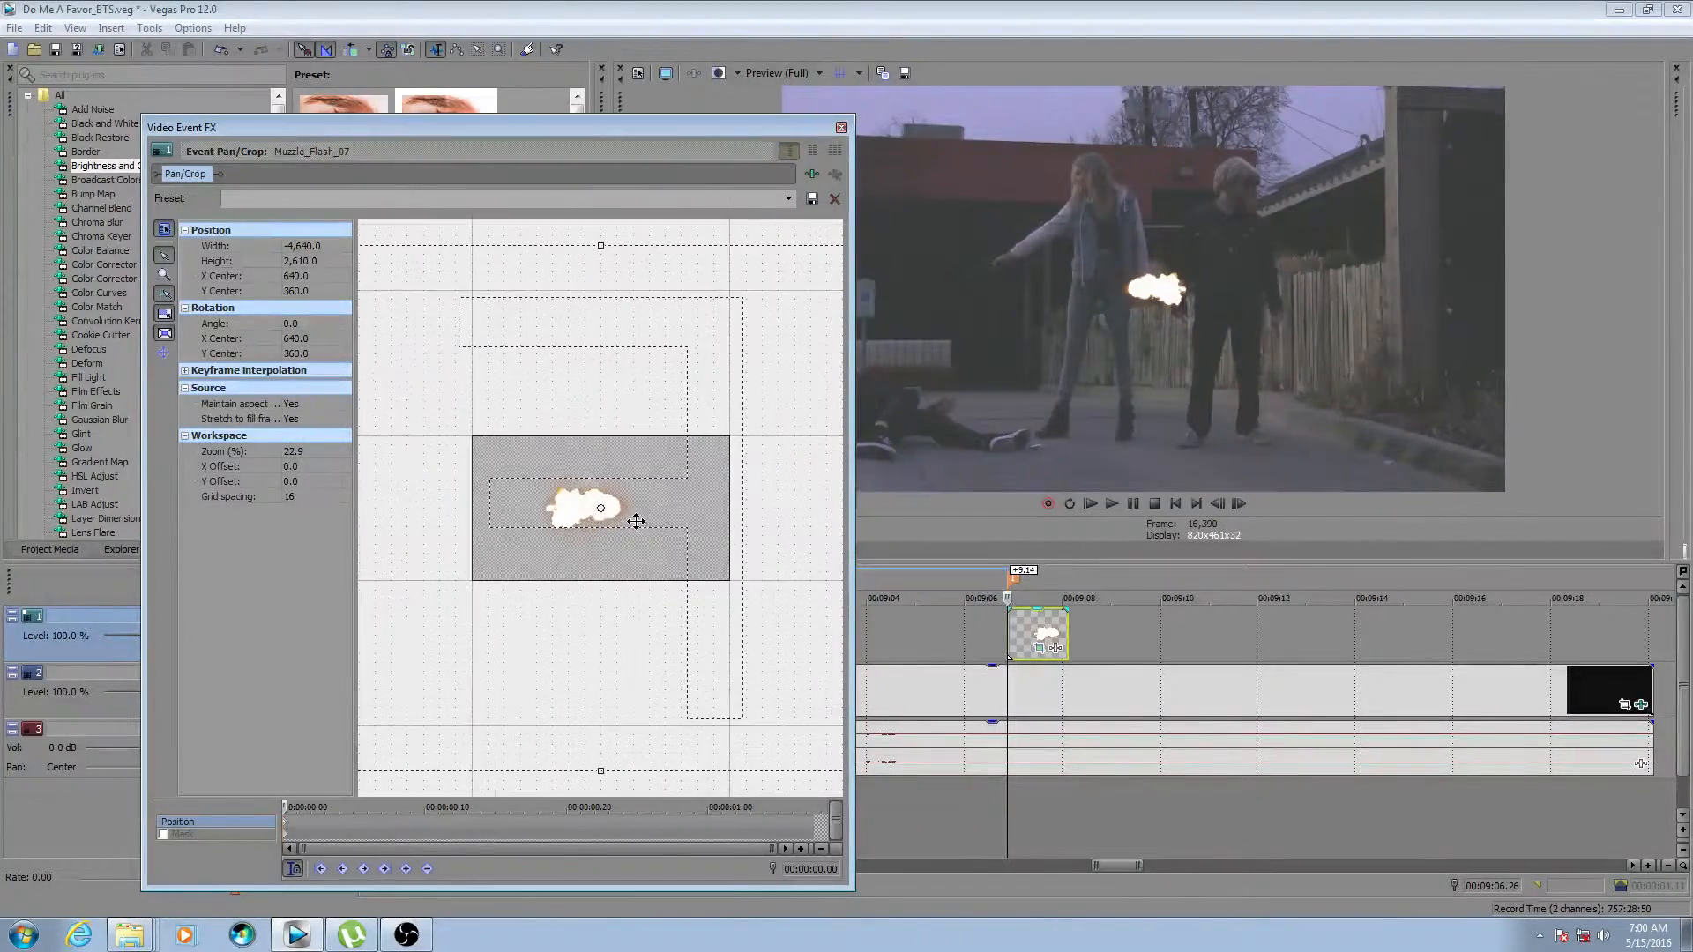
{"action": "left_click_drag", "start_coordinate": [658, 491], "coordinate": [453, 501]}
Shrink the muzzle flash further with a crop frame of -6,080 by 3,420 and move it past the gun hand to X Center -1,120.
{"action": "scroll", "coordinate": [453, 500], "scroll_direction": "down", "scroll_amount": 4}
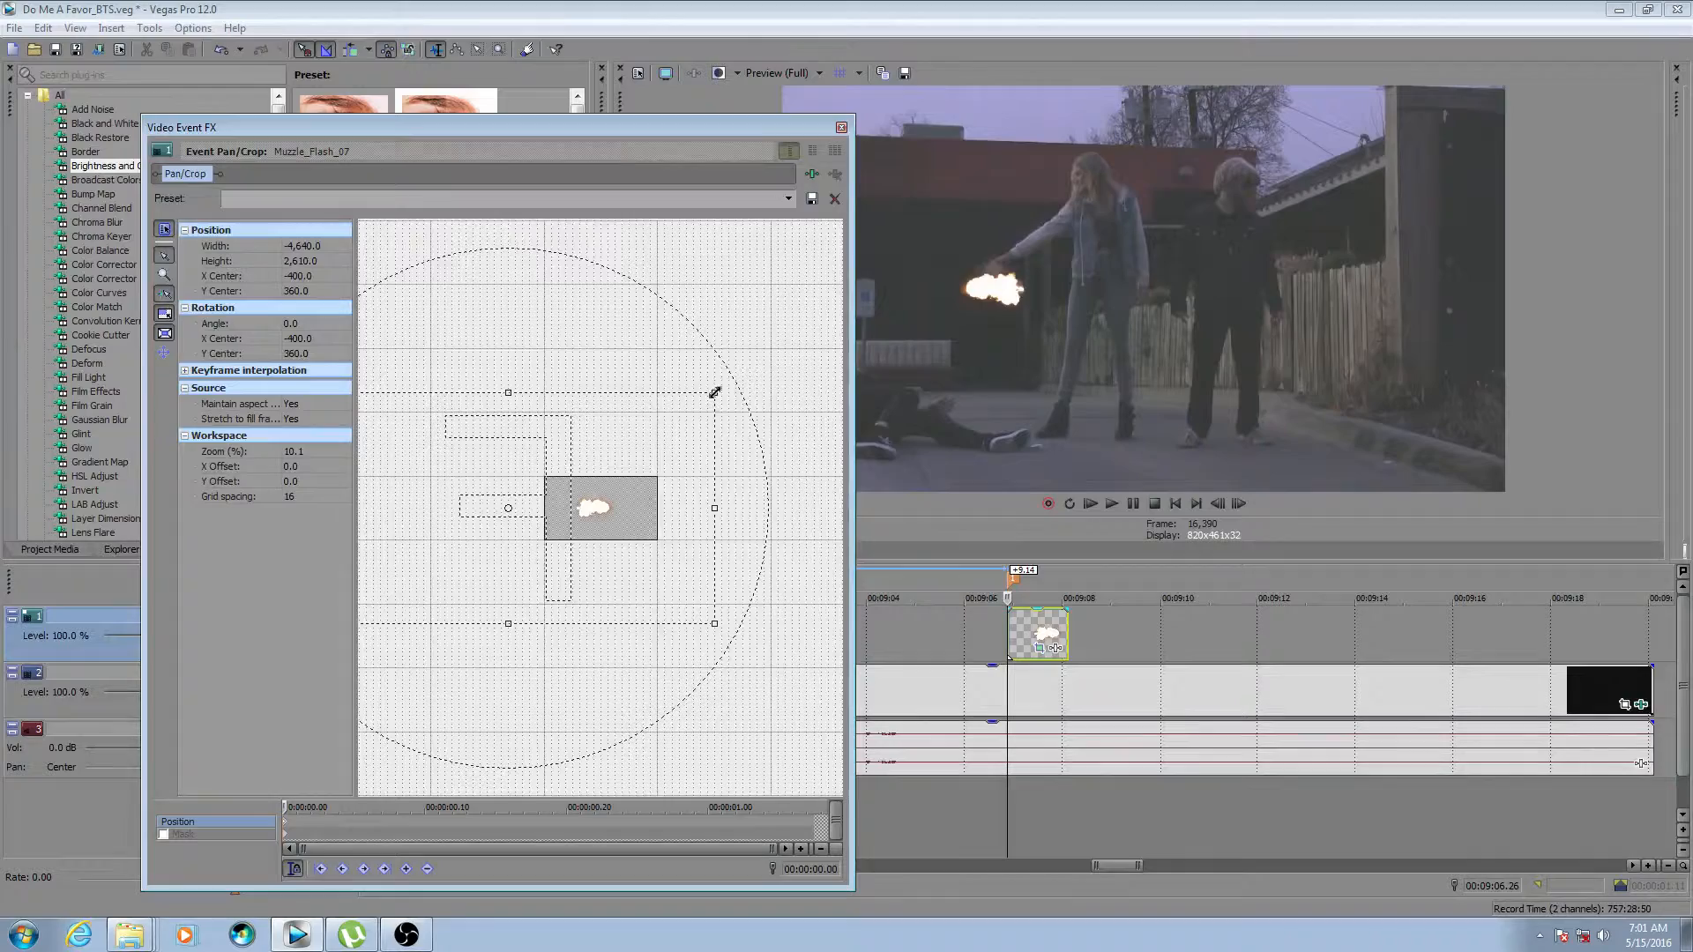
{"action": "mouse_move", "coordinate": [714, 394]}
{"action": "left_mouse_down"}
{"action": "mouse_move", "coordinate": [741, 374]}
{"action": "mouse_move", "coordinate": [725, 384]}
{"action": "left_mouse_up"}
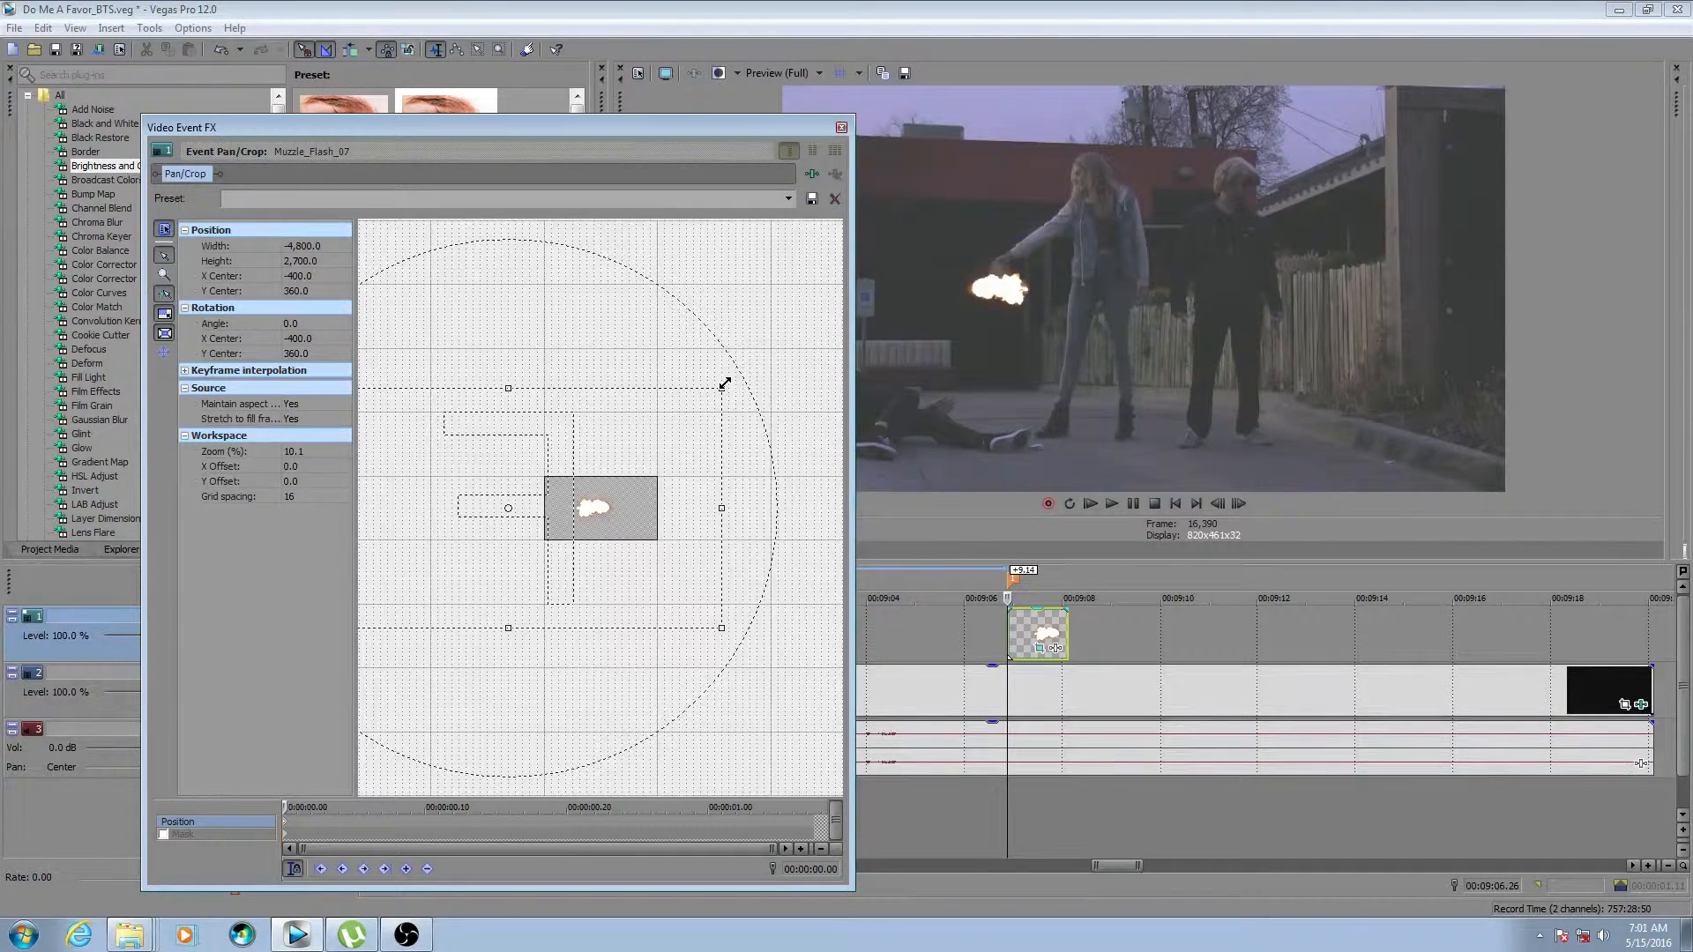
{"action": "left_click_drag", "start_coordinate": [725, 385], "coordinate": [778, 357]}
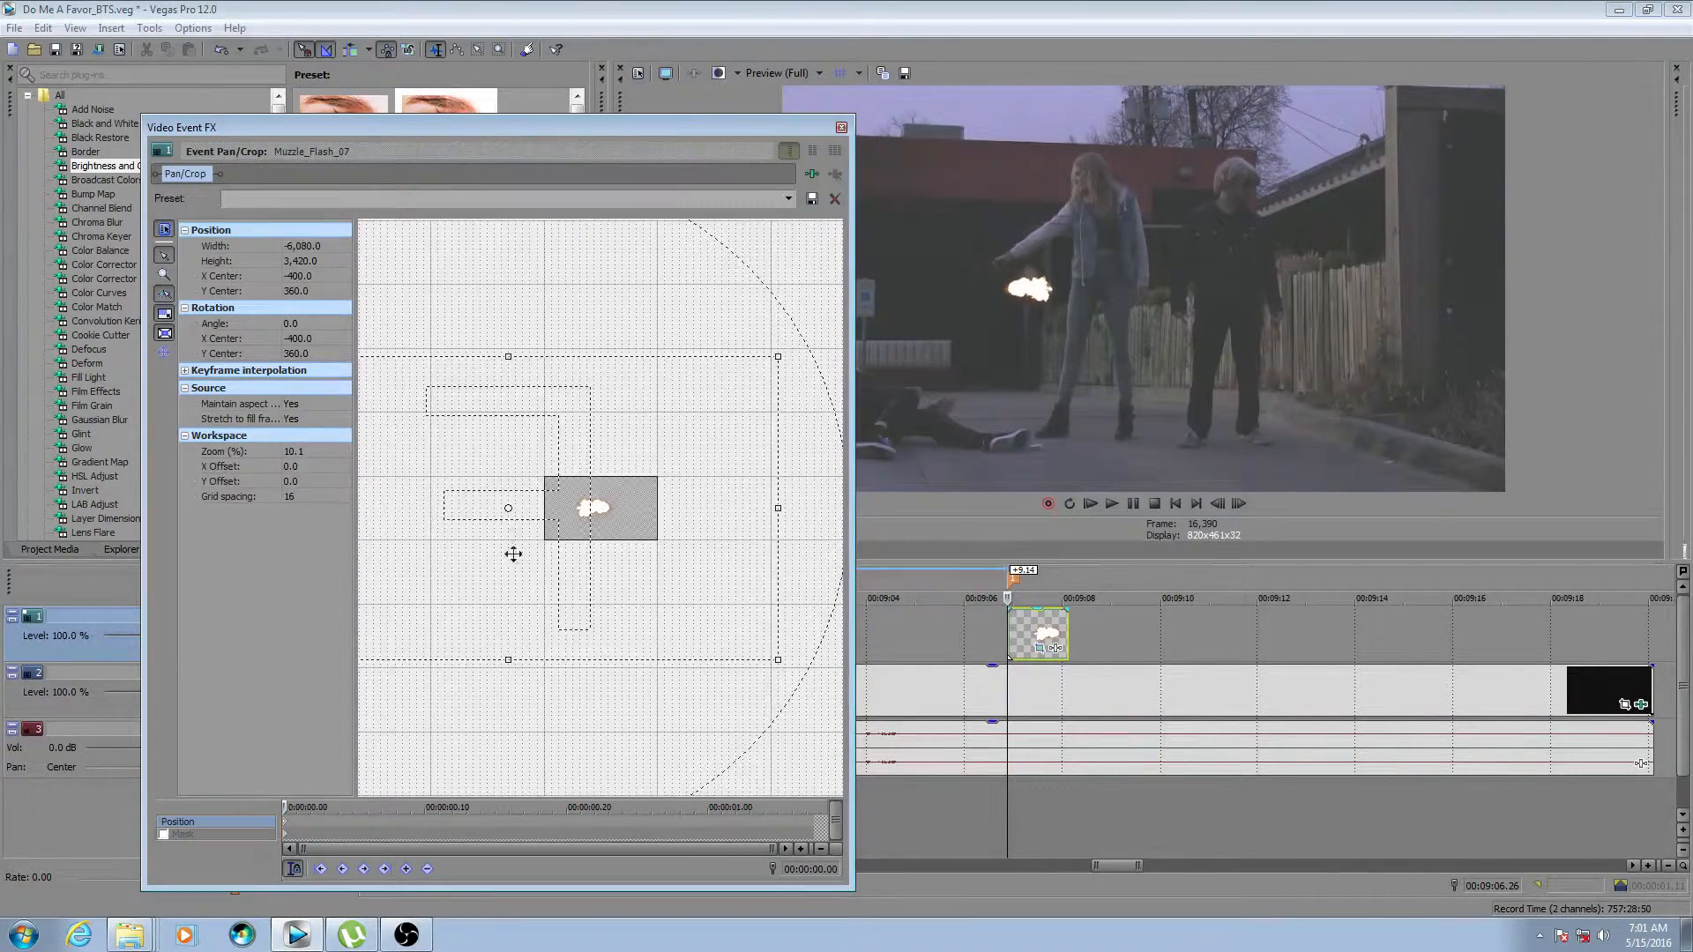
{"action": "left_click_drag", "start_coordinate": [567, 532], "coordinate": [511, 537]}
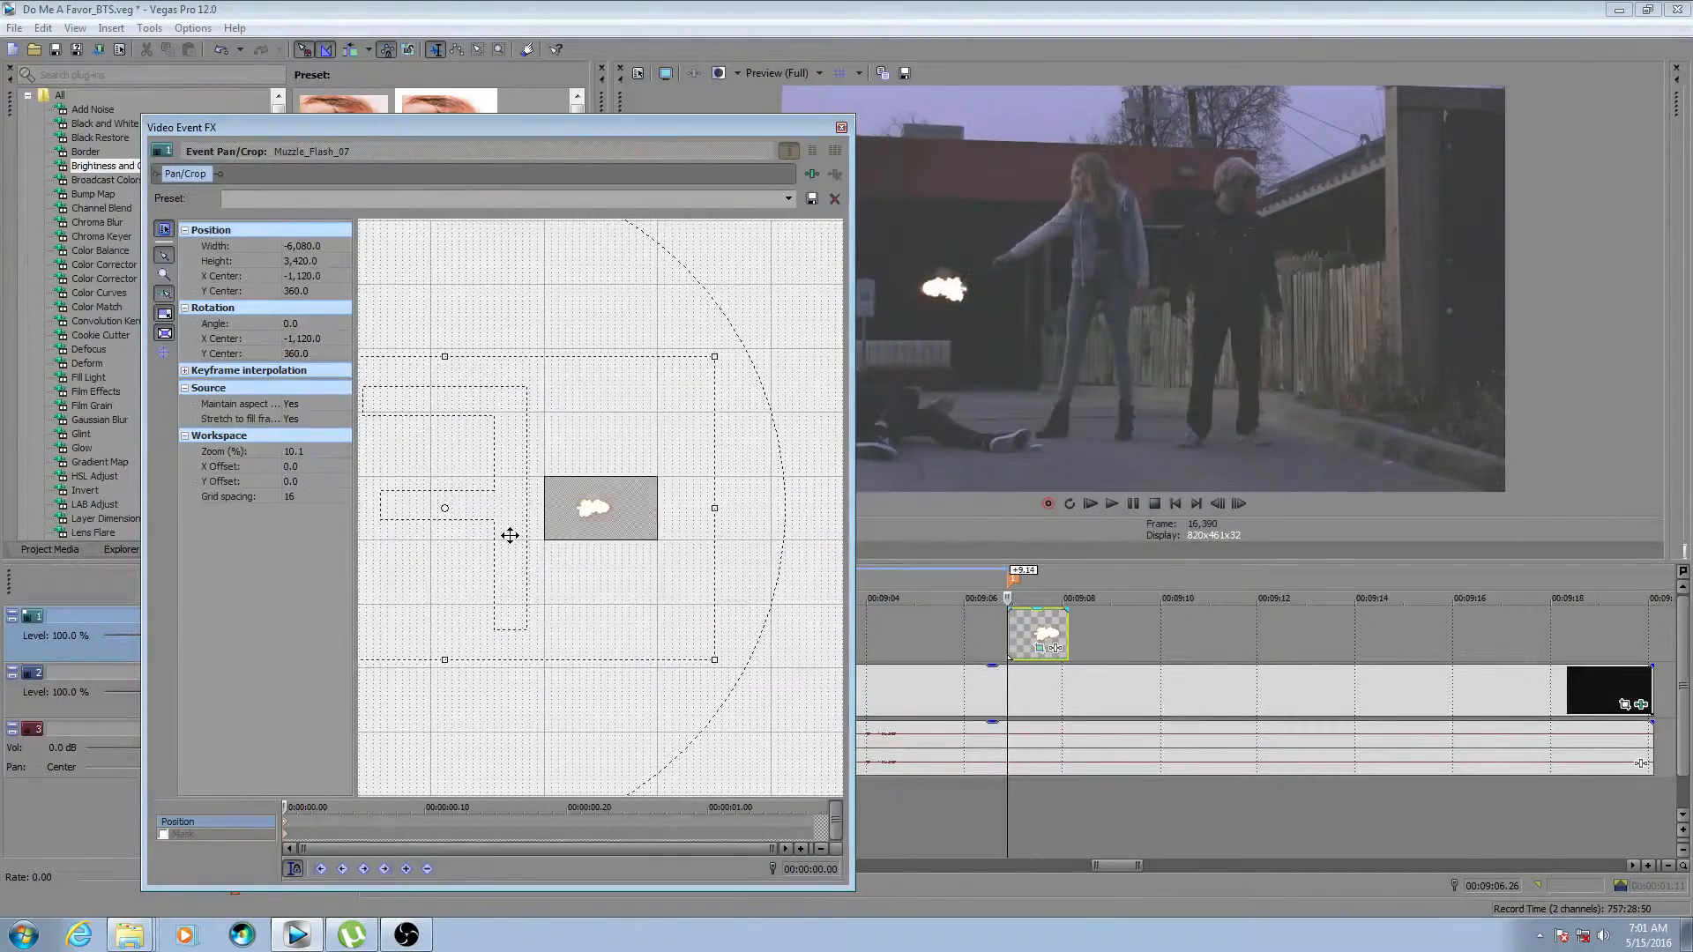
{"action": "scroll", "coordinate": [592, 506], "scroll_direction": "down", "scroll_amount": 2}
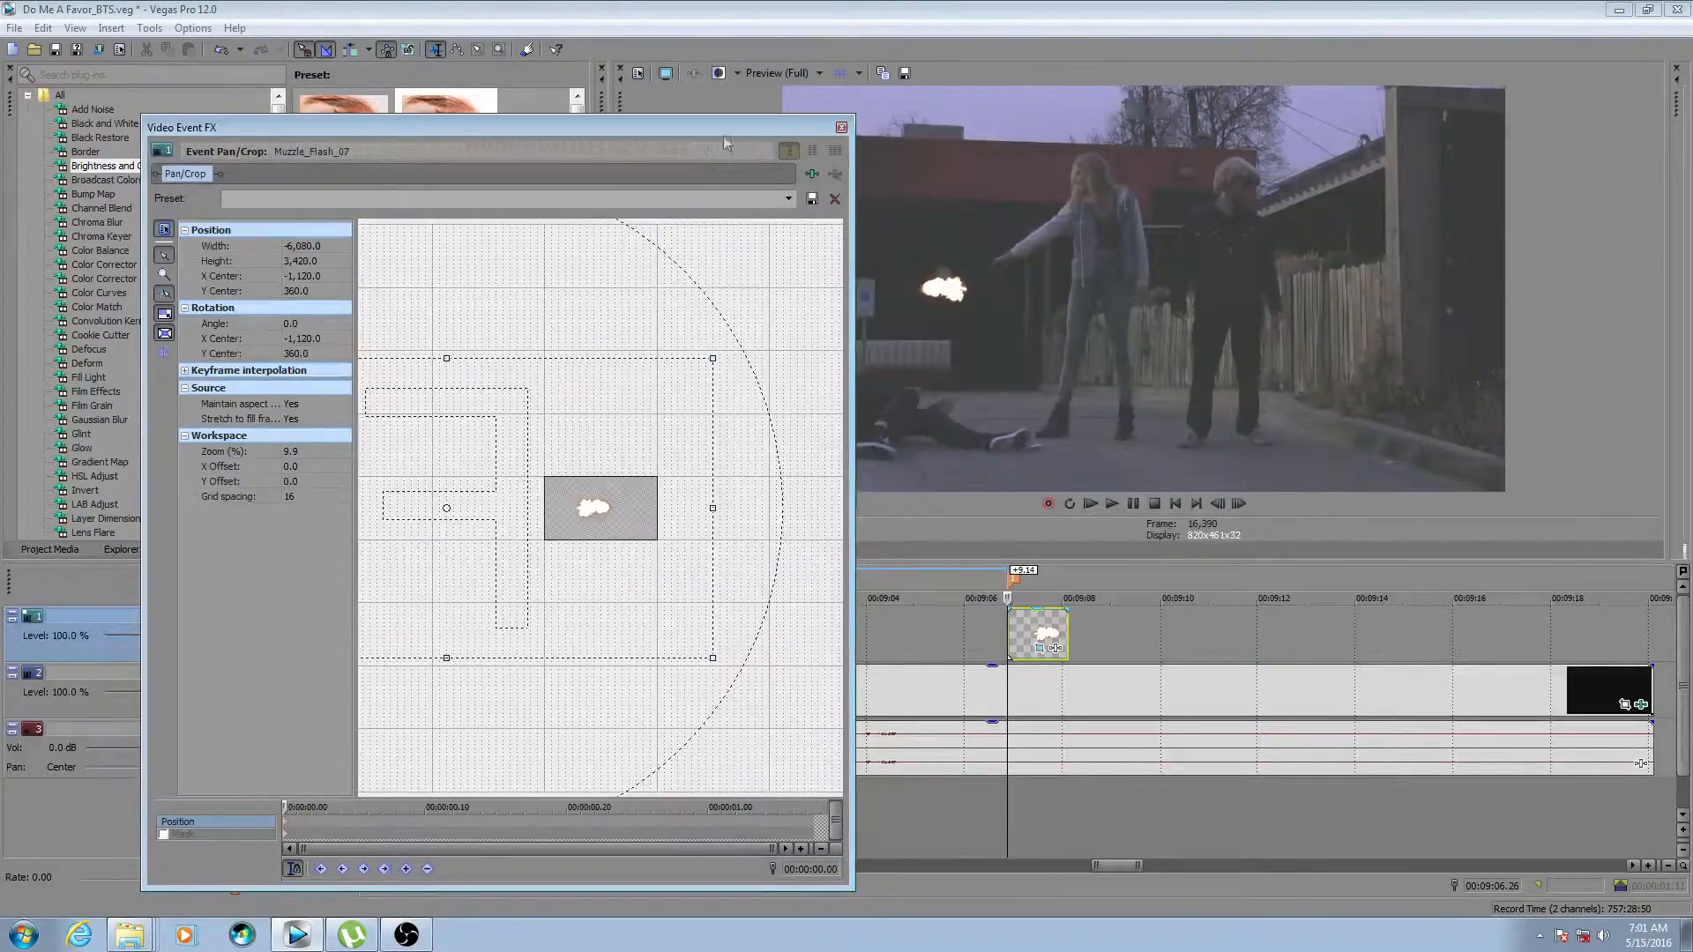
{"action": "left_click_drag", "start_coordinate": [791, 122], "coordinate": [725, 216]}
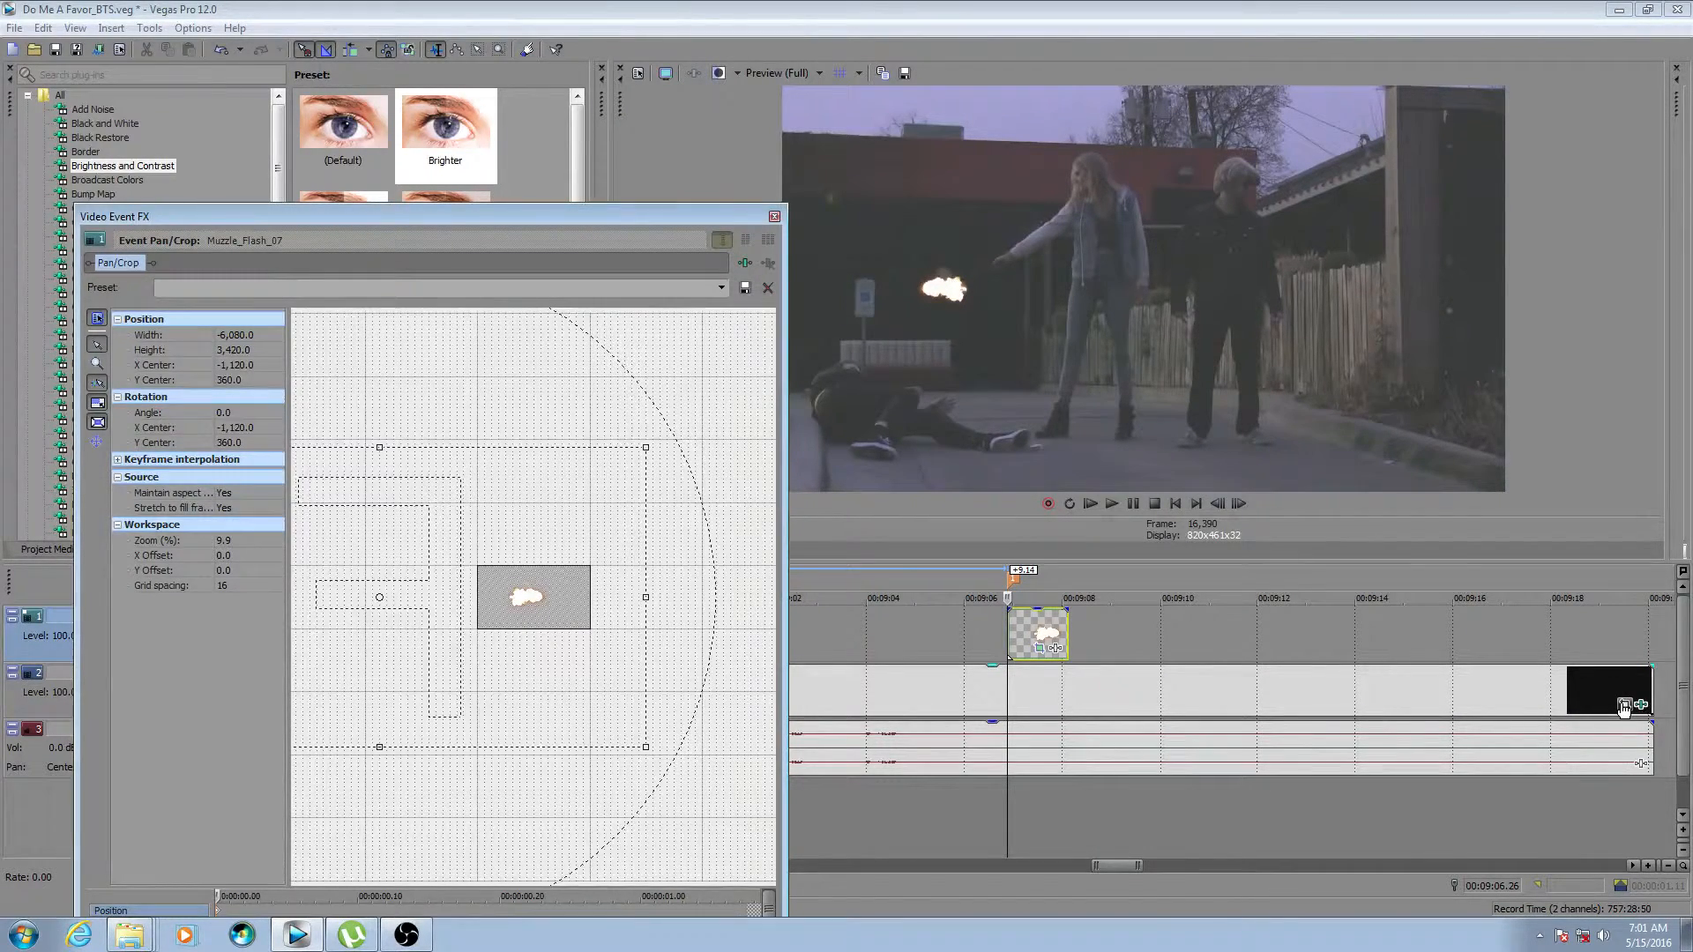
{"action": "left_click", "coordinate": [1624, 706]}
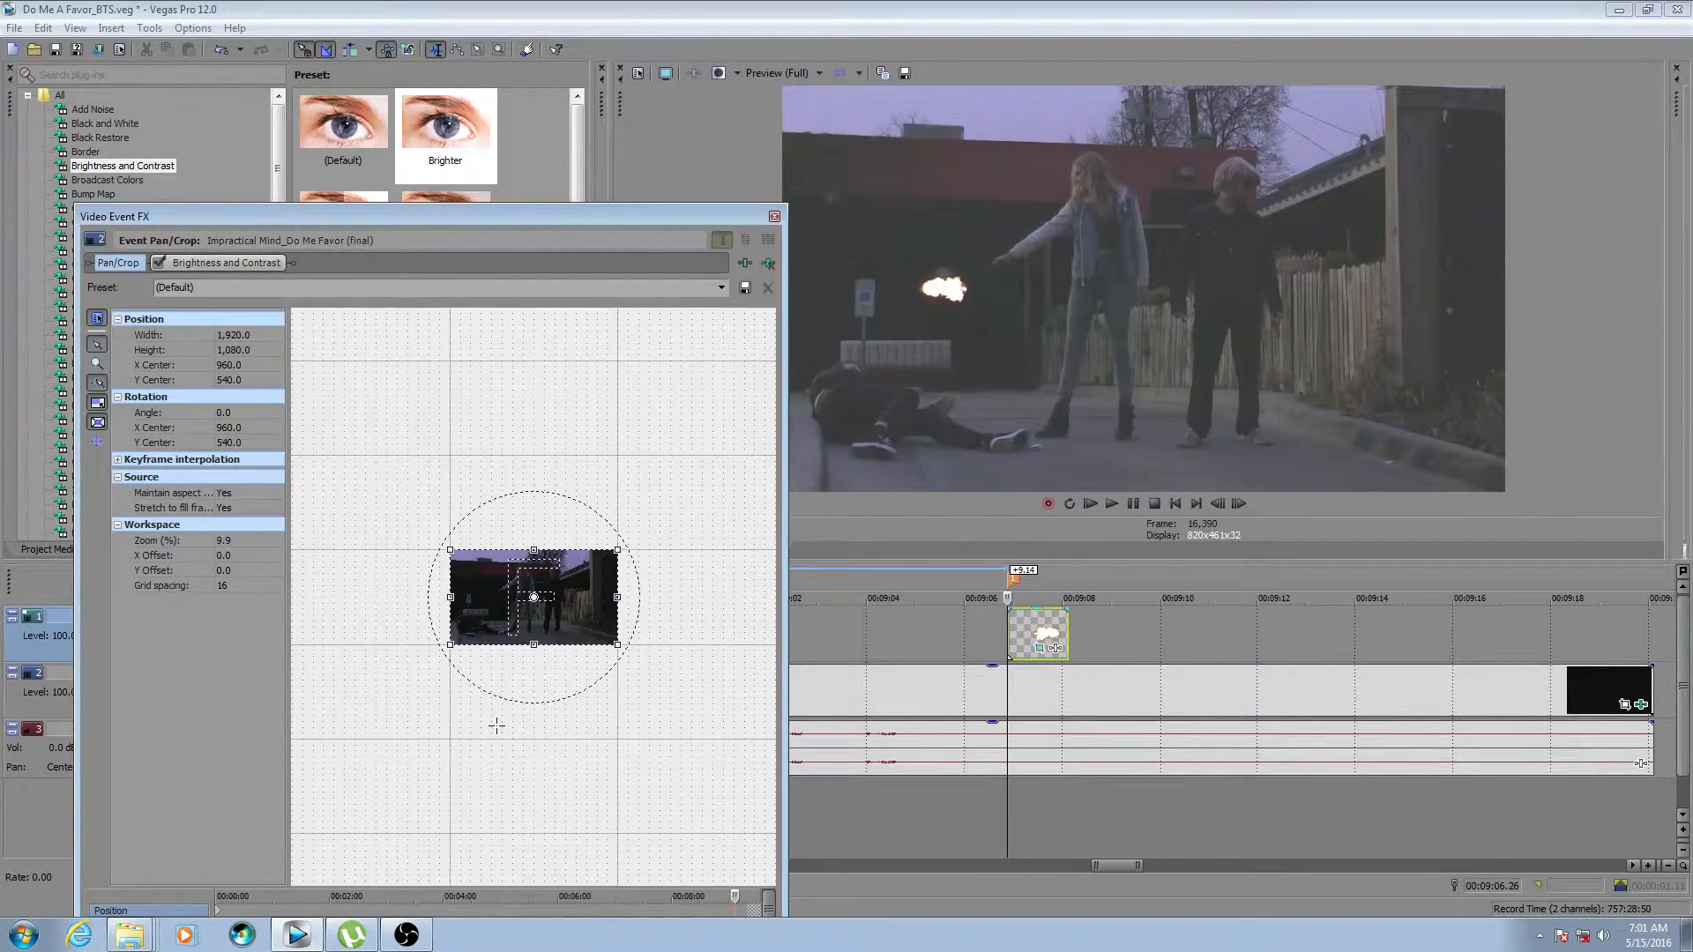
{"action": "left_click", "coordinate": [773, 217]}
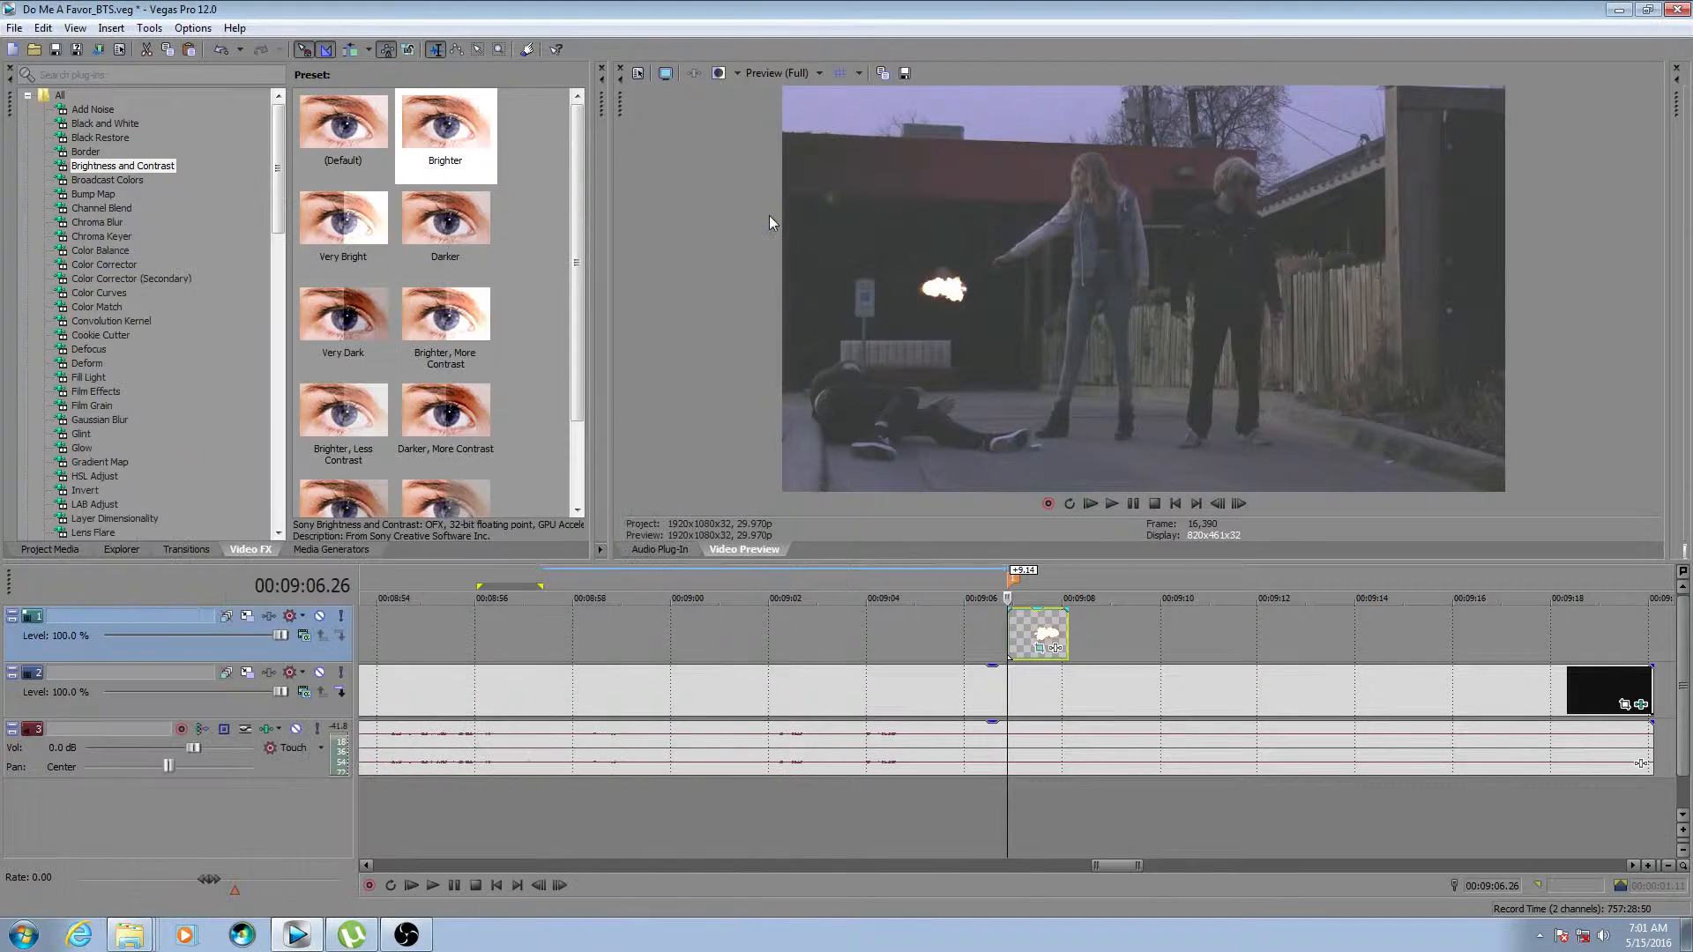
{"action": "left_click", "coordinate": [1039, 648]}
Rotate the muzzle flash's crop frame to -55 degrees and move it to about X Center -160, Y Center 1,755.
{"action": "scroll", "coordinate": [572, 578], "scroll_direction": "down", "scroll_amount": 8}
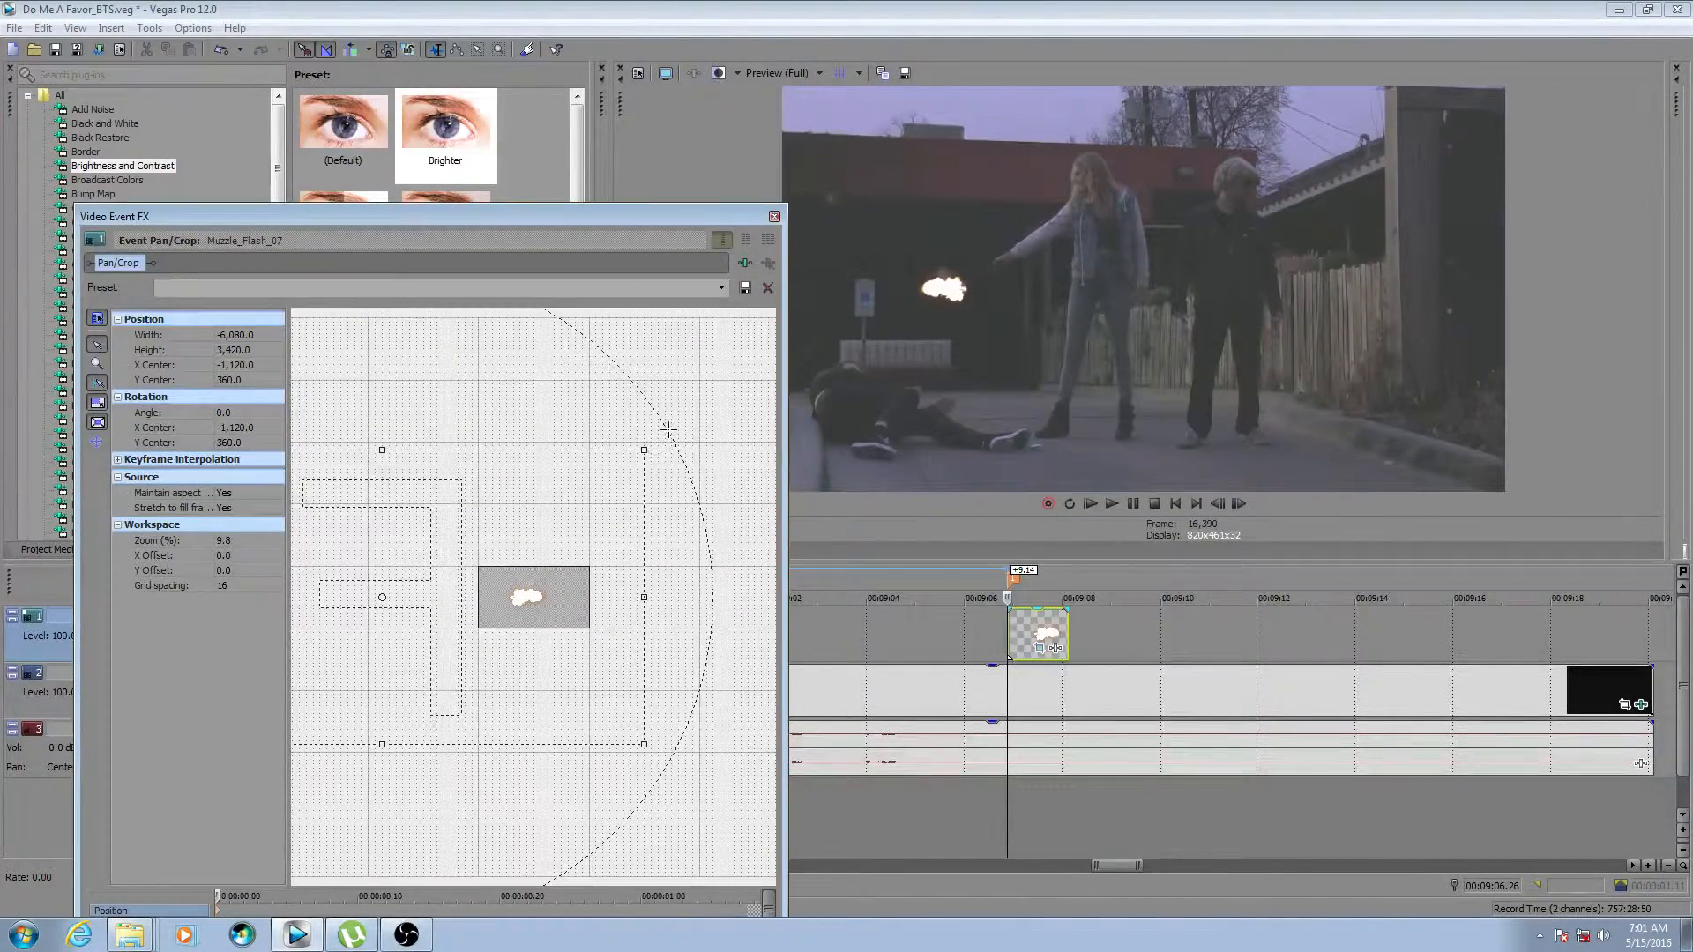
{"action": "left_click_drag", "start_coordinate": [666, 435], "coordinate": [414, 350]}
{"action": "left_click_drag", "start_coordinate": [448, 483], "coordinate": [560, 612]}
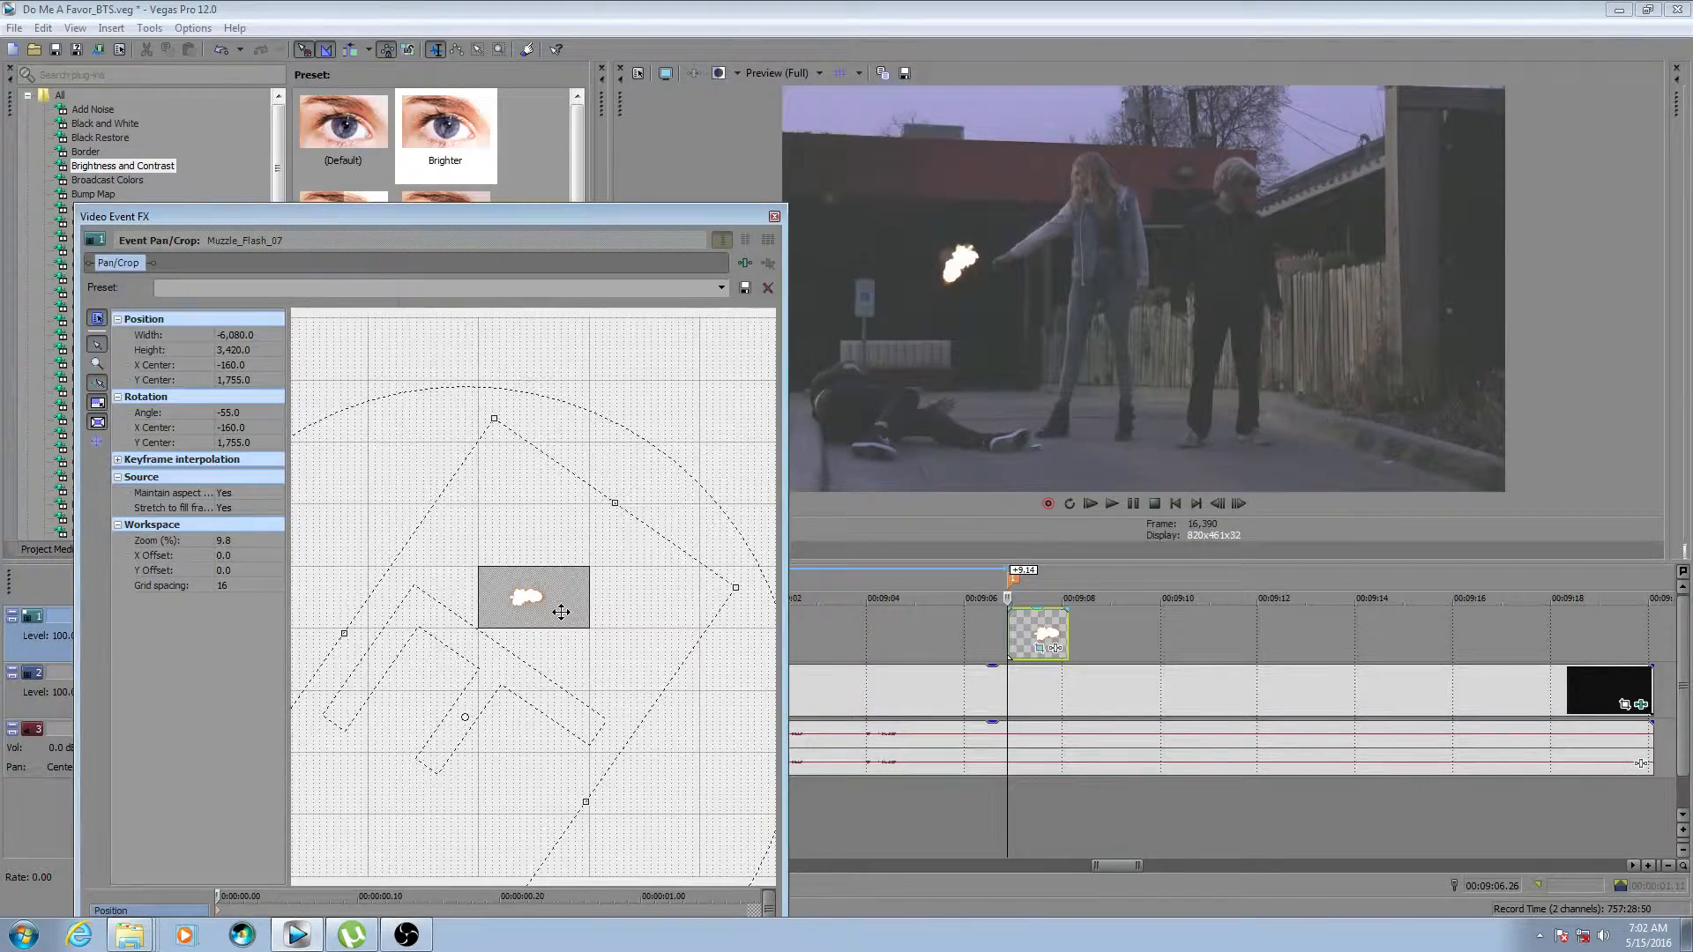
Reposition the muzzle flash's crop frame to about X Center -480, Y Center 1,575, and adjust its rotation to -50 degrees.
{"action": "left_click_drag", "start_coordinate": [564, 612], "coordinate": [562, 613]}
{"action": "mouse_move", "coordinate": [664, 461]}
{"action": "left_mouse_down"}
{"action": "mouse_move", "coordinate": [646, 455]}
{"action": "mouse_move", "coordinate": [680, 468]}
{"action": "mouse_move", "coordinate": [645, 454]}
{"action": "mouse_move", "coordinate": [673, 462]}
{"action": "left_mouse_up"}
{"action": "mouse_move", "coordinate": [601, 590]}
{"action": "left_mouse_down"}
{"action": "mouse_move", "coordinate": [600, 559]}
{"action": "mouse_move", "coordinate": [620, 555]}
{"action": "mouse_move", "coordinate": [582, 569]}
{"action": "left_mouse_up"}
{"action": "left_click_drag", "start_coordinate": [591, 576], "coordinate": [585, 580]}
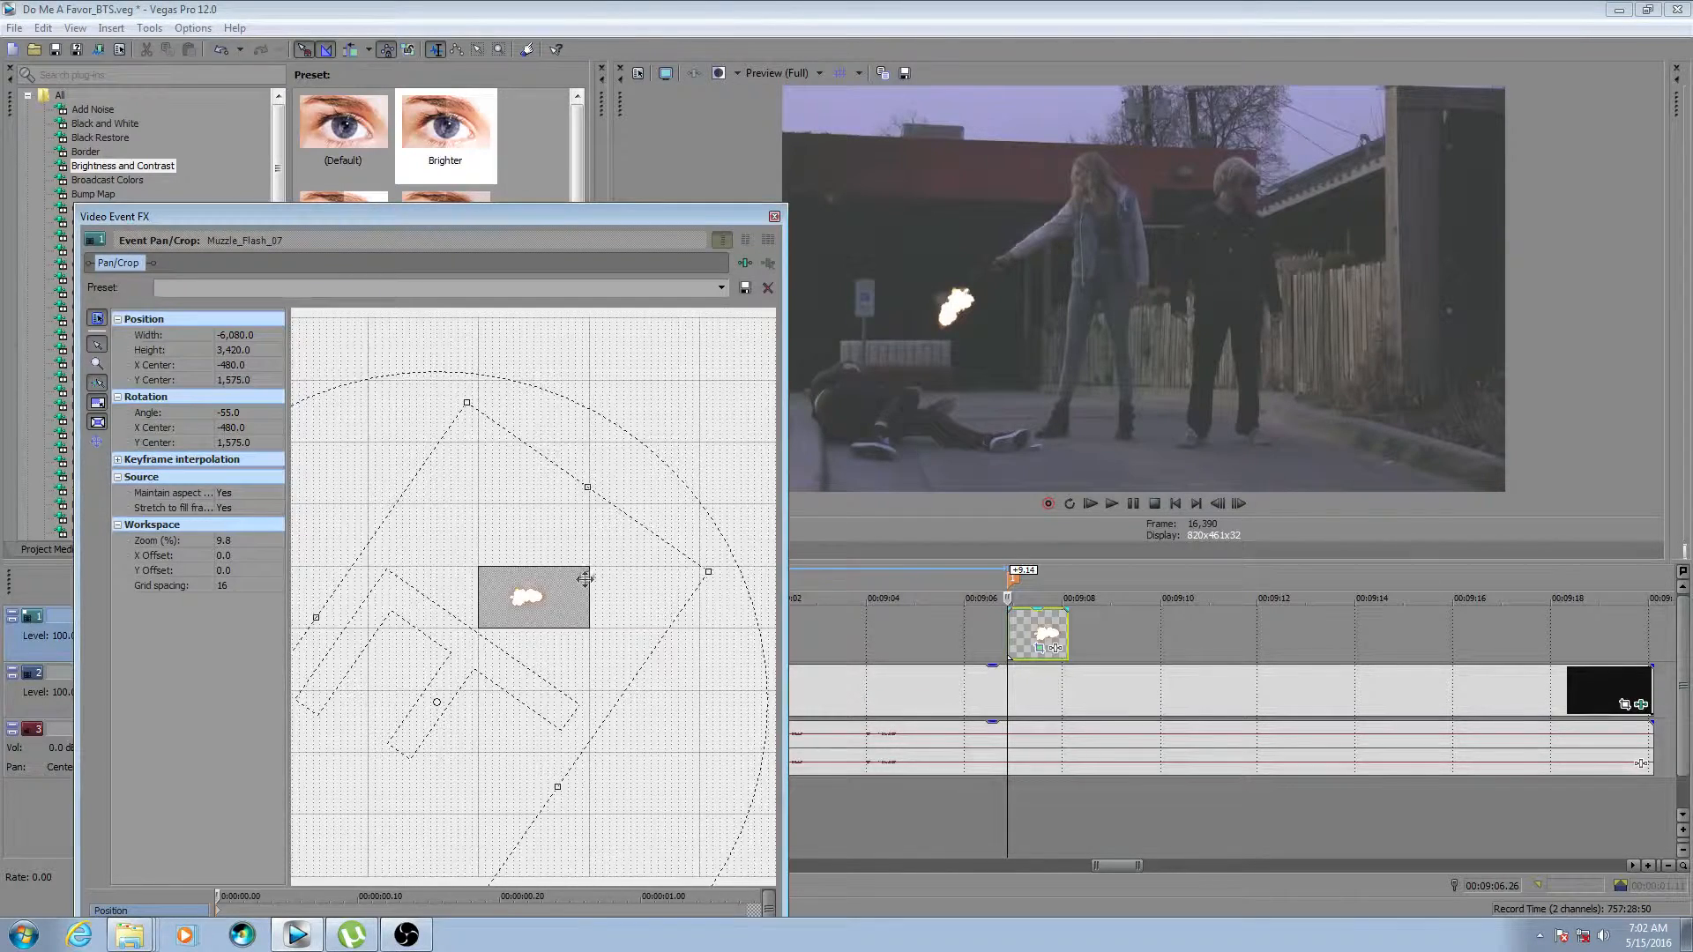
{"action": "left_click_drag", "start_coordinate": [643, 445], "coordinate": [658, 458]}
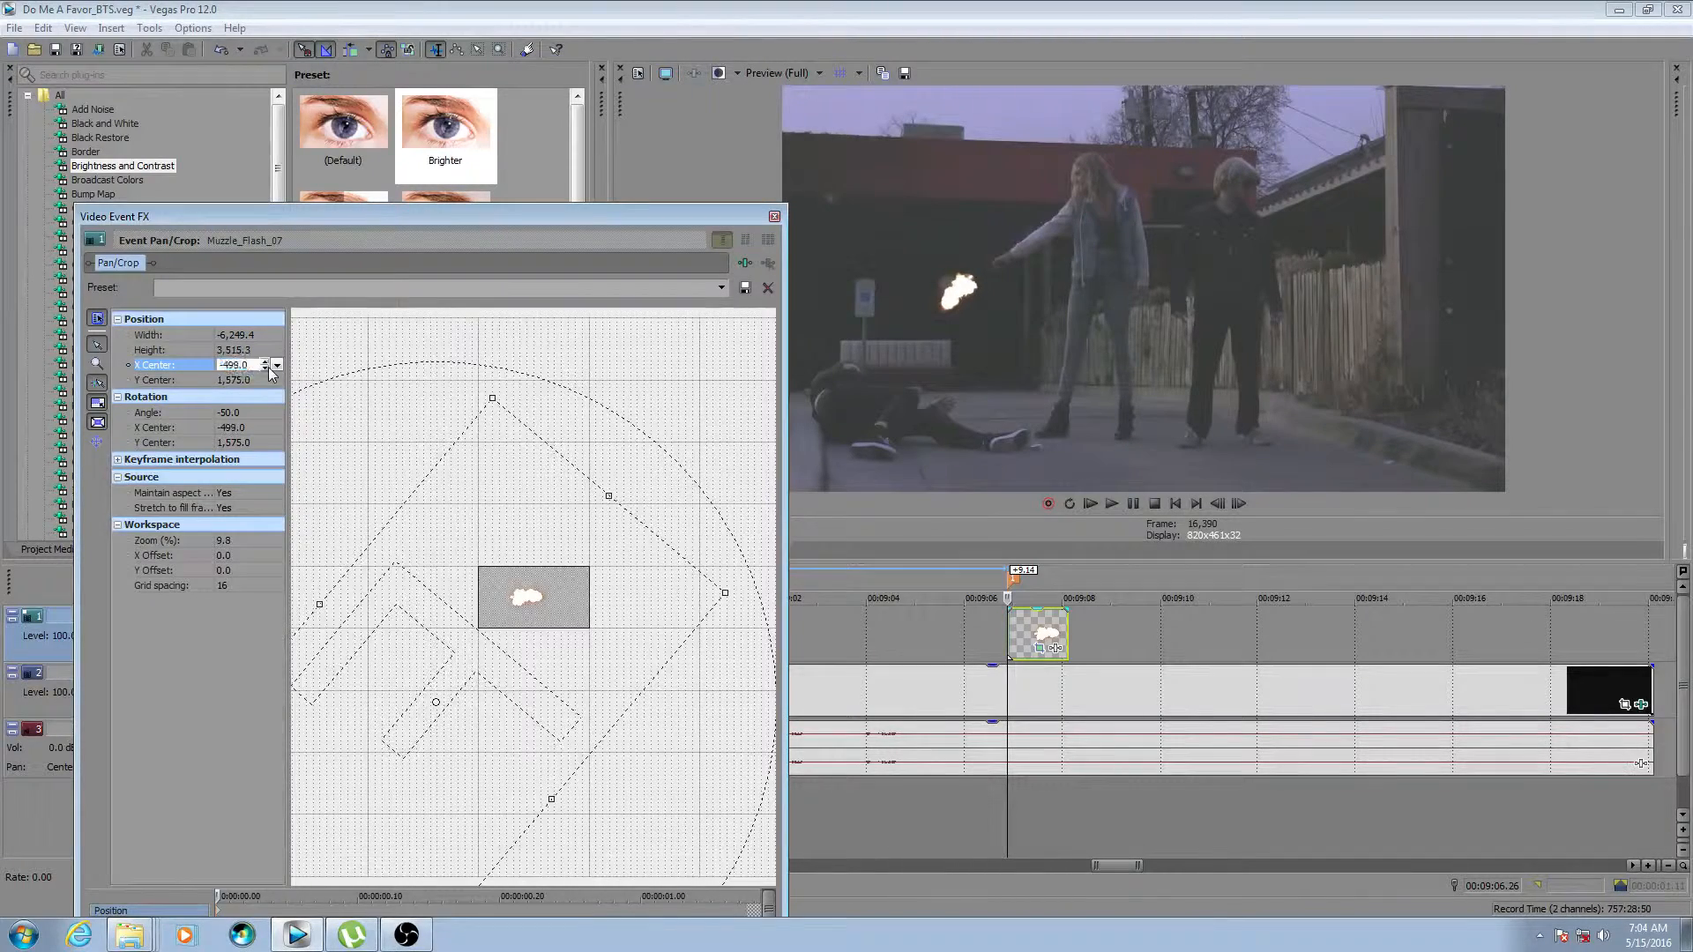
Lower the muzzle flash's X Center gradually to -609.
{"action": "left_click", "coordinate": [269, 367]}
{"action": "left_click", "coordinate": [269, 369]}
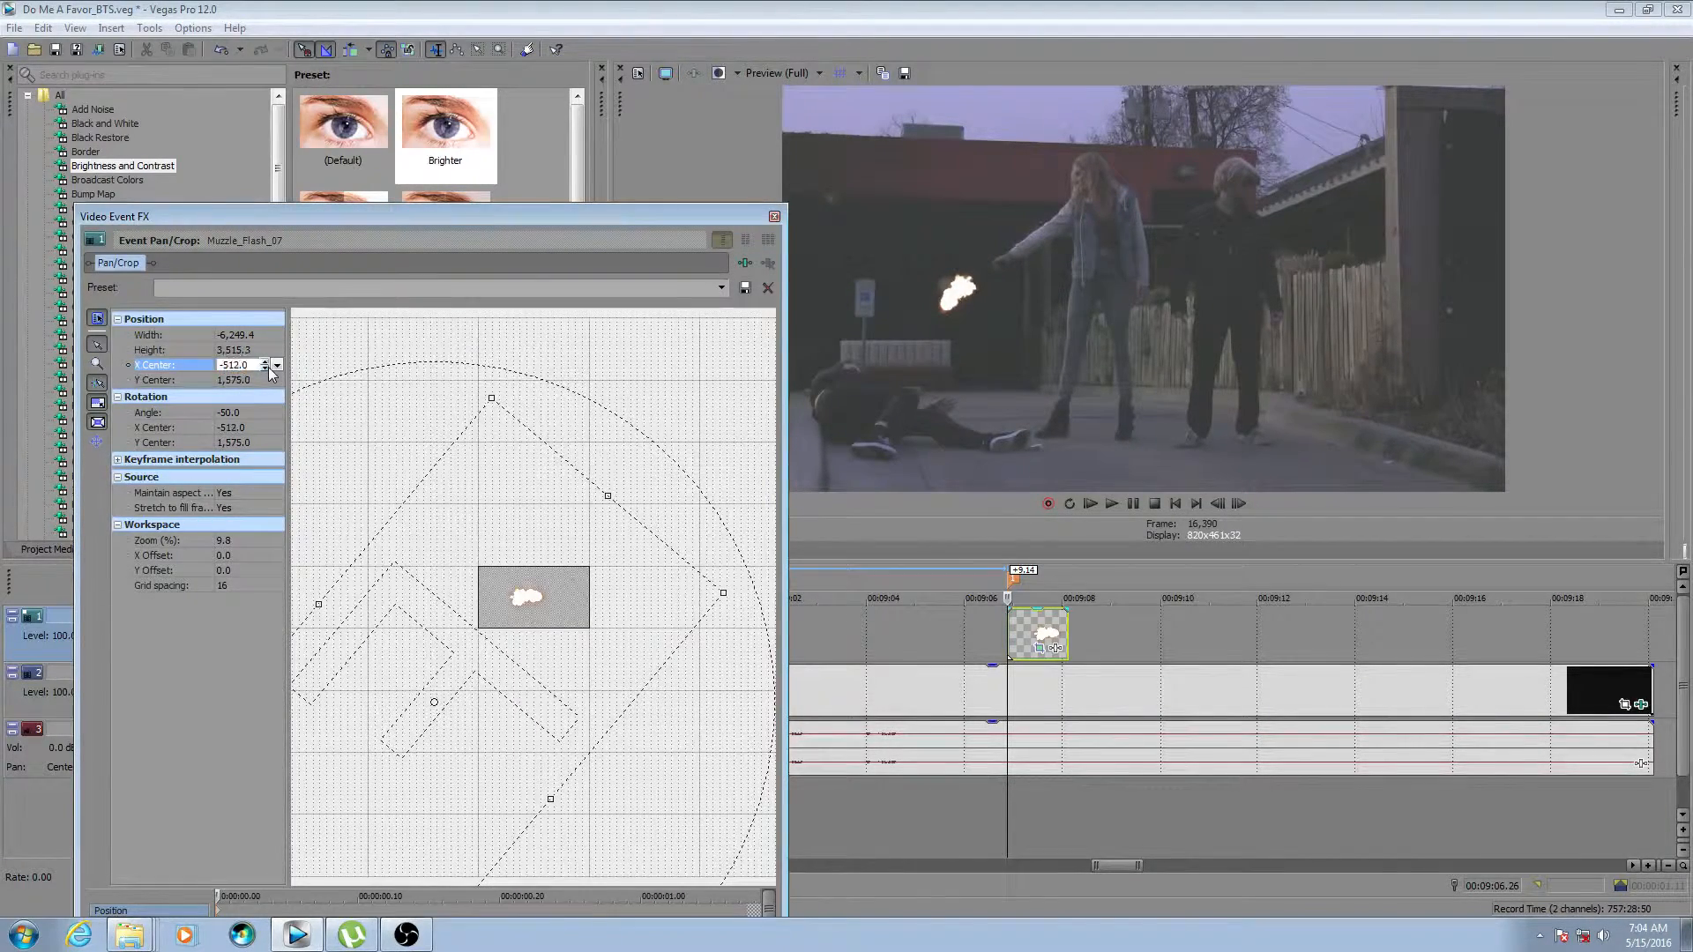
{"action": "left_click", "coordinate": [269, 368]}
{"action": "left_click", "coordinate": [269, 369]}
{"action": "left_click", "coordinate": [268, 369]}
{"action": "left_click", "coordinate": [269, 369]}
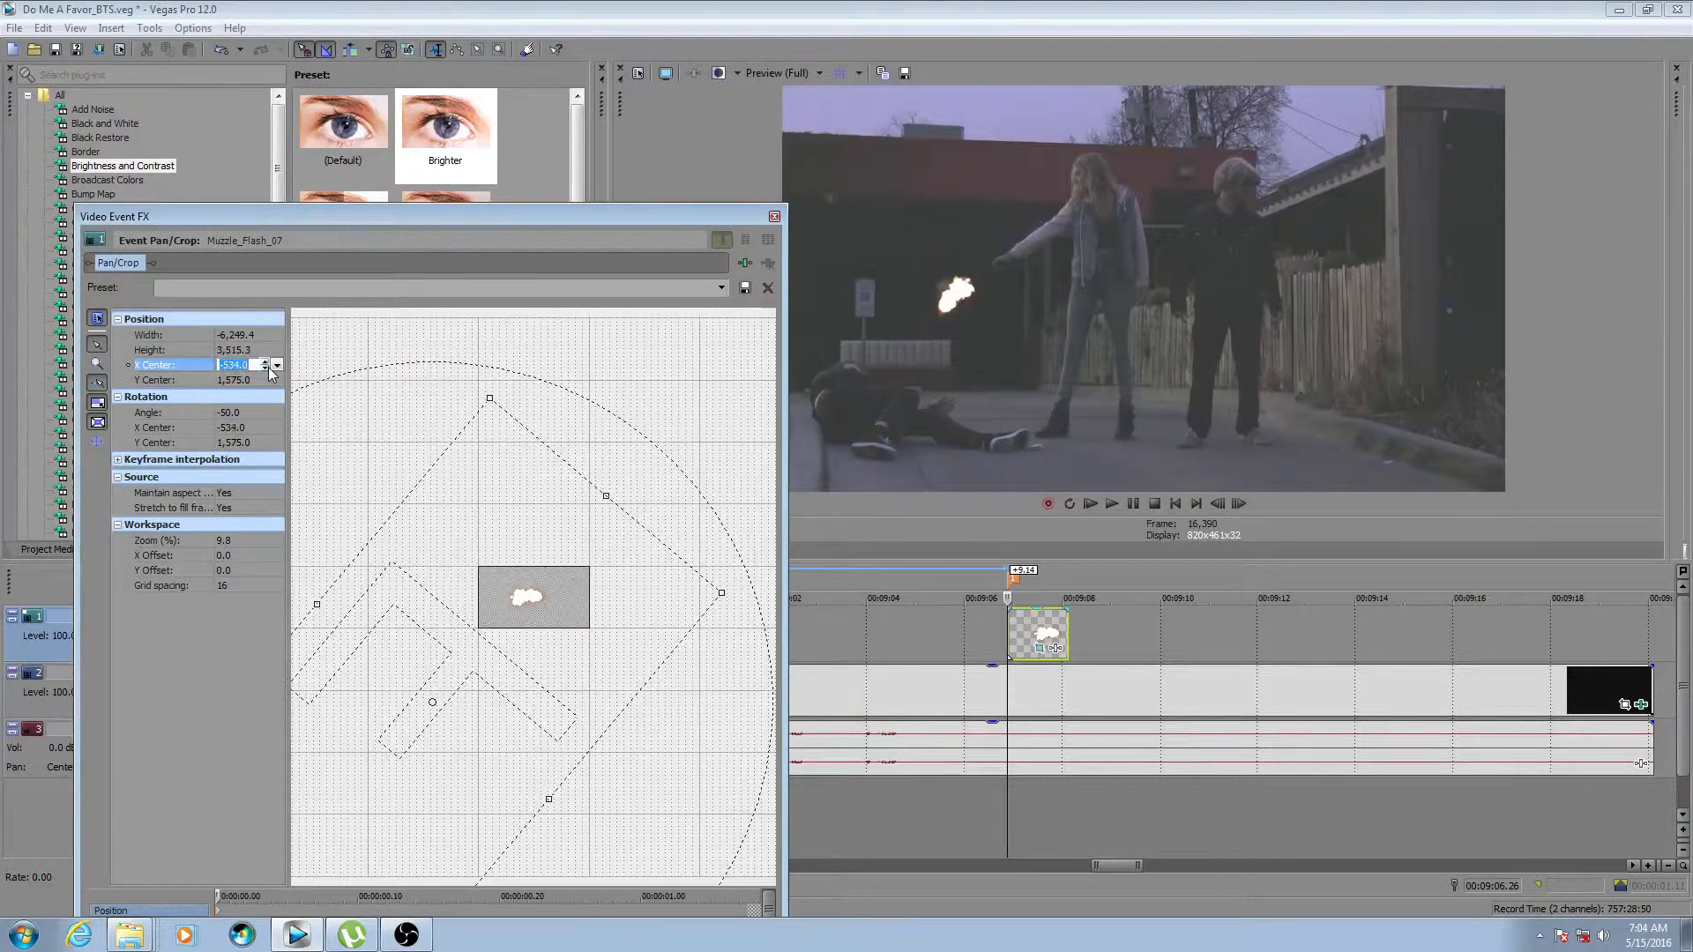
{"action": "left_click", "coordinate": [269, 369]}
{"action": "left_click", "coordinate": [269, 368]}
{"action": "left_click", "coordinate": [269, 369]}
{"action": "left_click", "coordinate": [269, 369]}
{"action": "left_click", "coordinate": [269, 368]}
{"action": "left_click", "coordinate": [269, 369]}
{"action": "left_click", "coordinate": [269, 369]}
{"action": "left_click", "coordinate": [269, 369]}
{"action": "left_click", "coordinate": [269, 369]}
{"action": "left_click", "coordinate": [269, 369]}
{"action": "left_click", "coordinate": [269, 369]}
{"action": "left_click", "coordinate": [269, 368]}
{"action": "left_click", "coordinate": [269, 369]}
{"action": "left_click", "coordinate": [269, 369]}
{"action": "left_click", "coordinate": [269, 369]}
{"action": "left_click", "coordinate": [268, 368]}
{"action": "left_click", "coordinate": [269, 368]}
{"action": "left_click", "coordinate": [269, 368]}
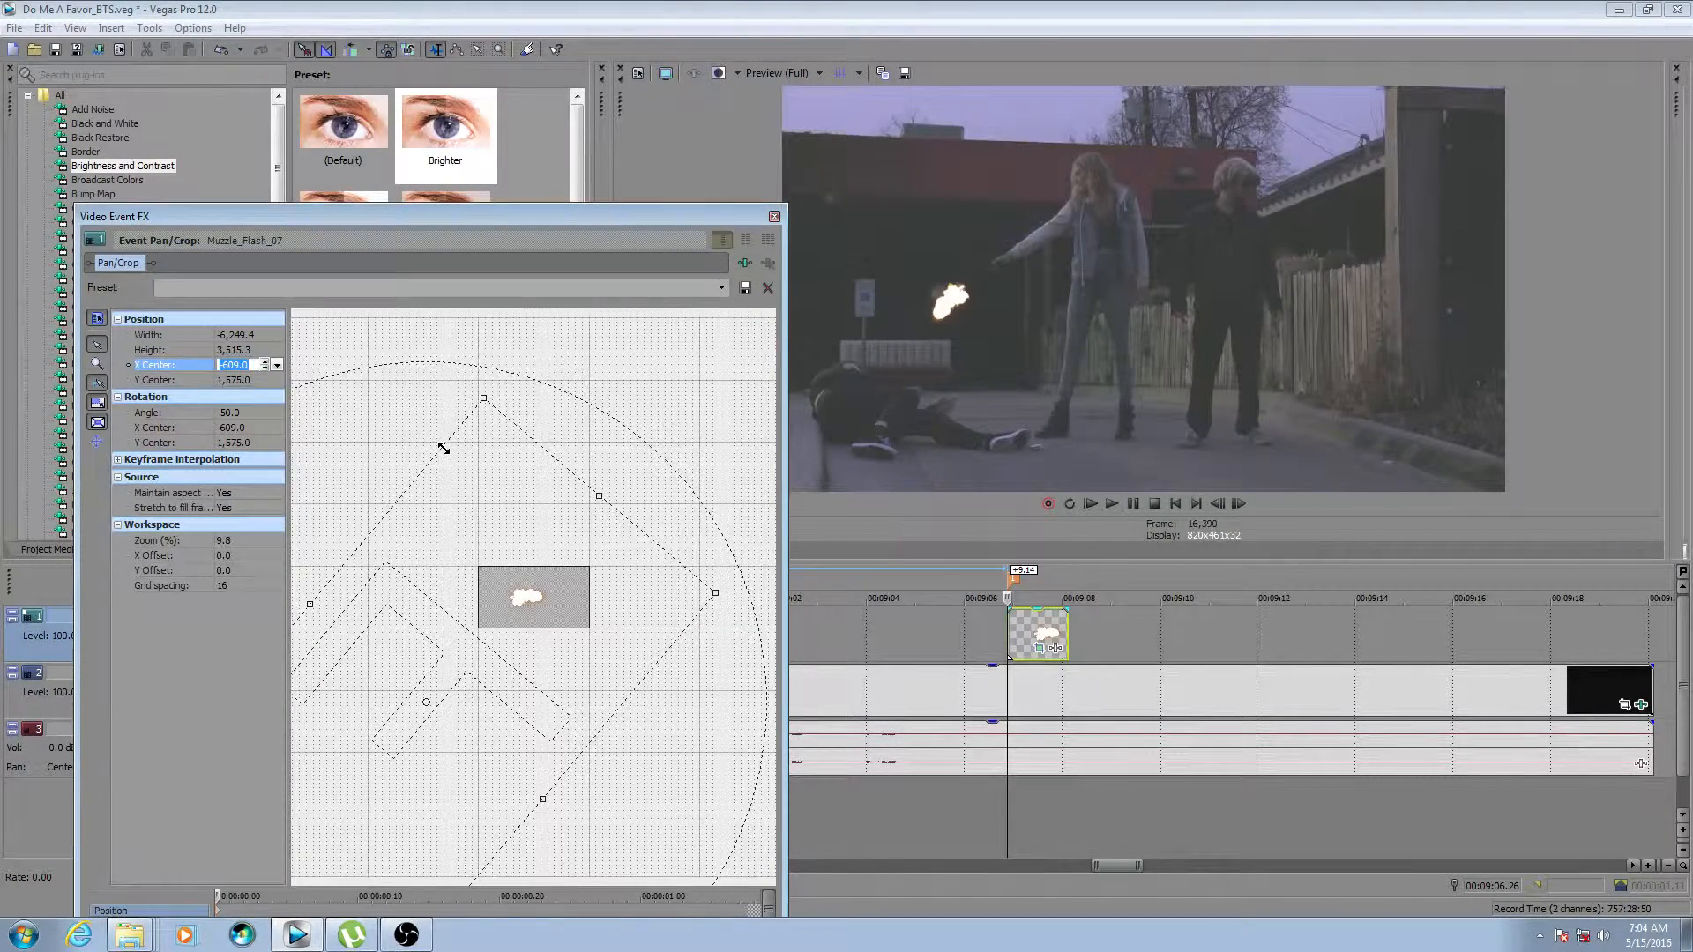
Scrub between 00:09:06.17 and the marker at 00:09:06.26 to check the flash's placement, and save the project.
{"action": "mouse_move", "coordinate": [1007, 680]}
{"action": "left_mouse_down"}
{"action": "mouse_move", "coordinate": [989, 688]}
{"action": "mouse_move", "coordinate": [1023, 697]}
{"action": "mouse_move", "coordinate": [993, 696]}
{"action": "left_mouse_up"}
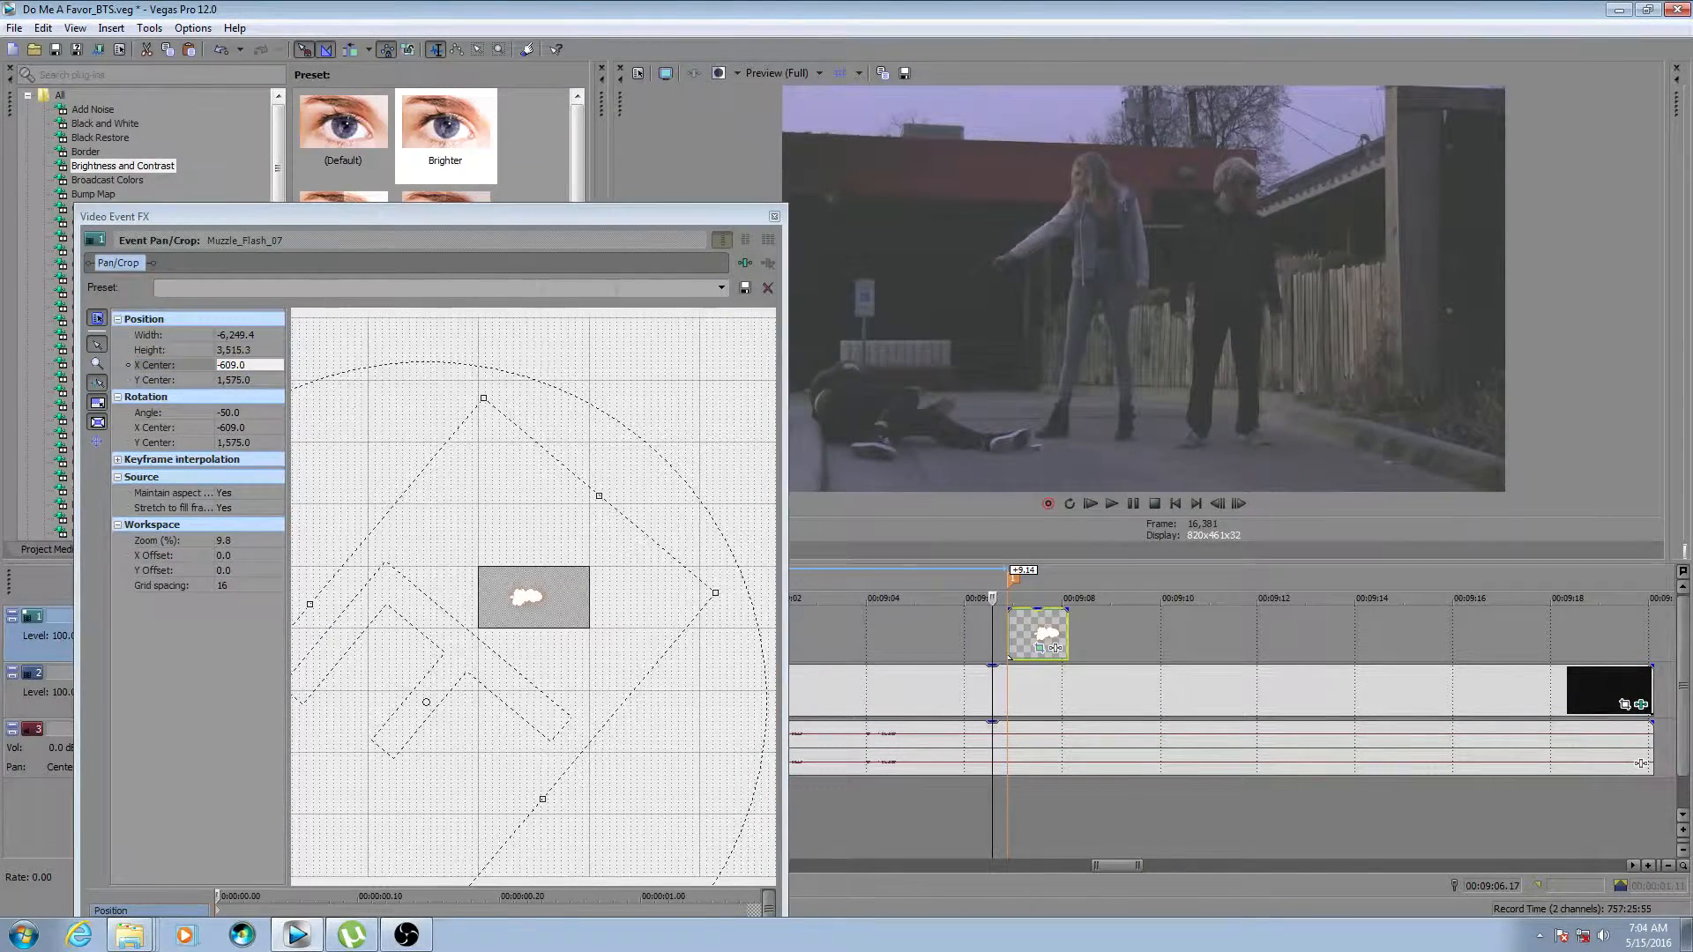
{"action": "left_click_drag", "start_coordinate": [994, 693], "coordinate": [1009, 693]}
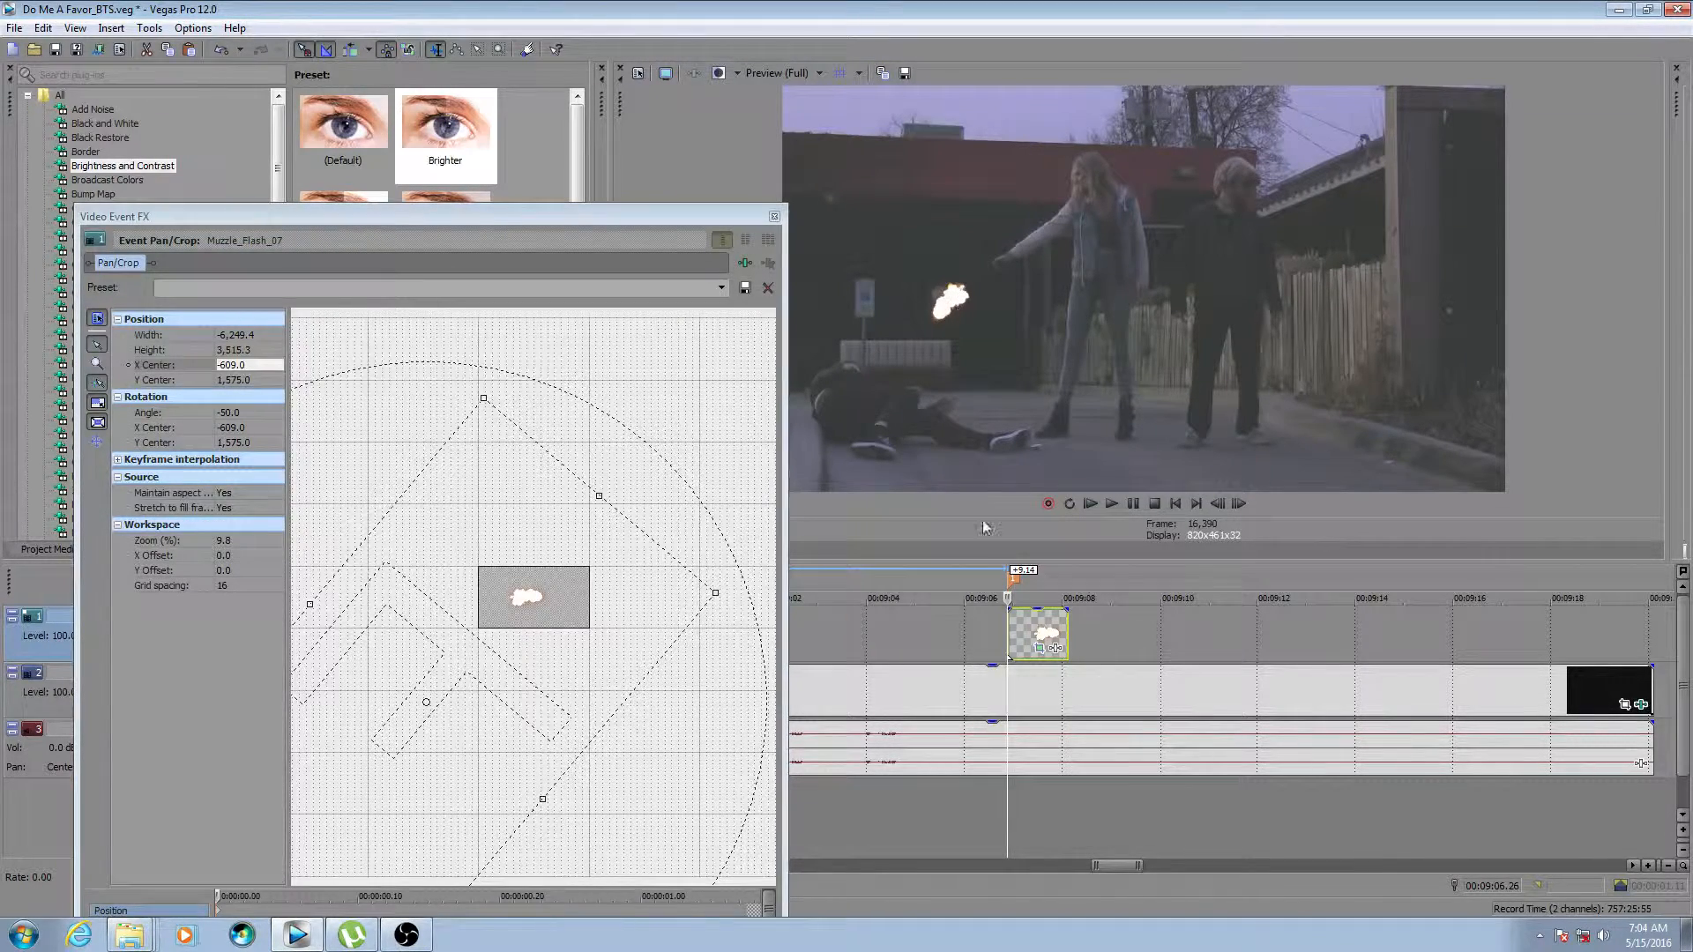
{"action": "mouse_move", "coordinate": [1016, 702]}
{"action": "left_mouse_down"}
{"action": "mouse_move", "coordinate": [998, 703]}
{"action": "mouse_move", "coordinate": [1041, 699]}
{"action": "mouse_move", "coordinate": [1008, 714]}
{"action": "left_mouse_up"}
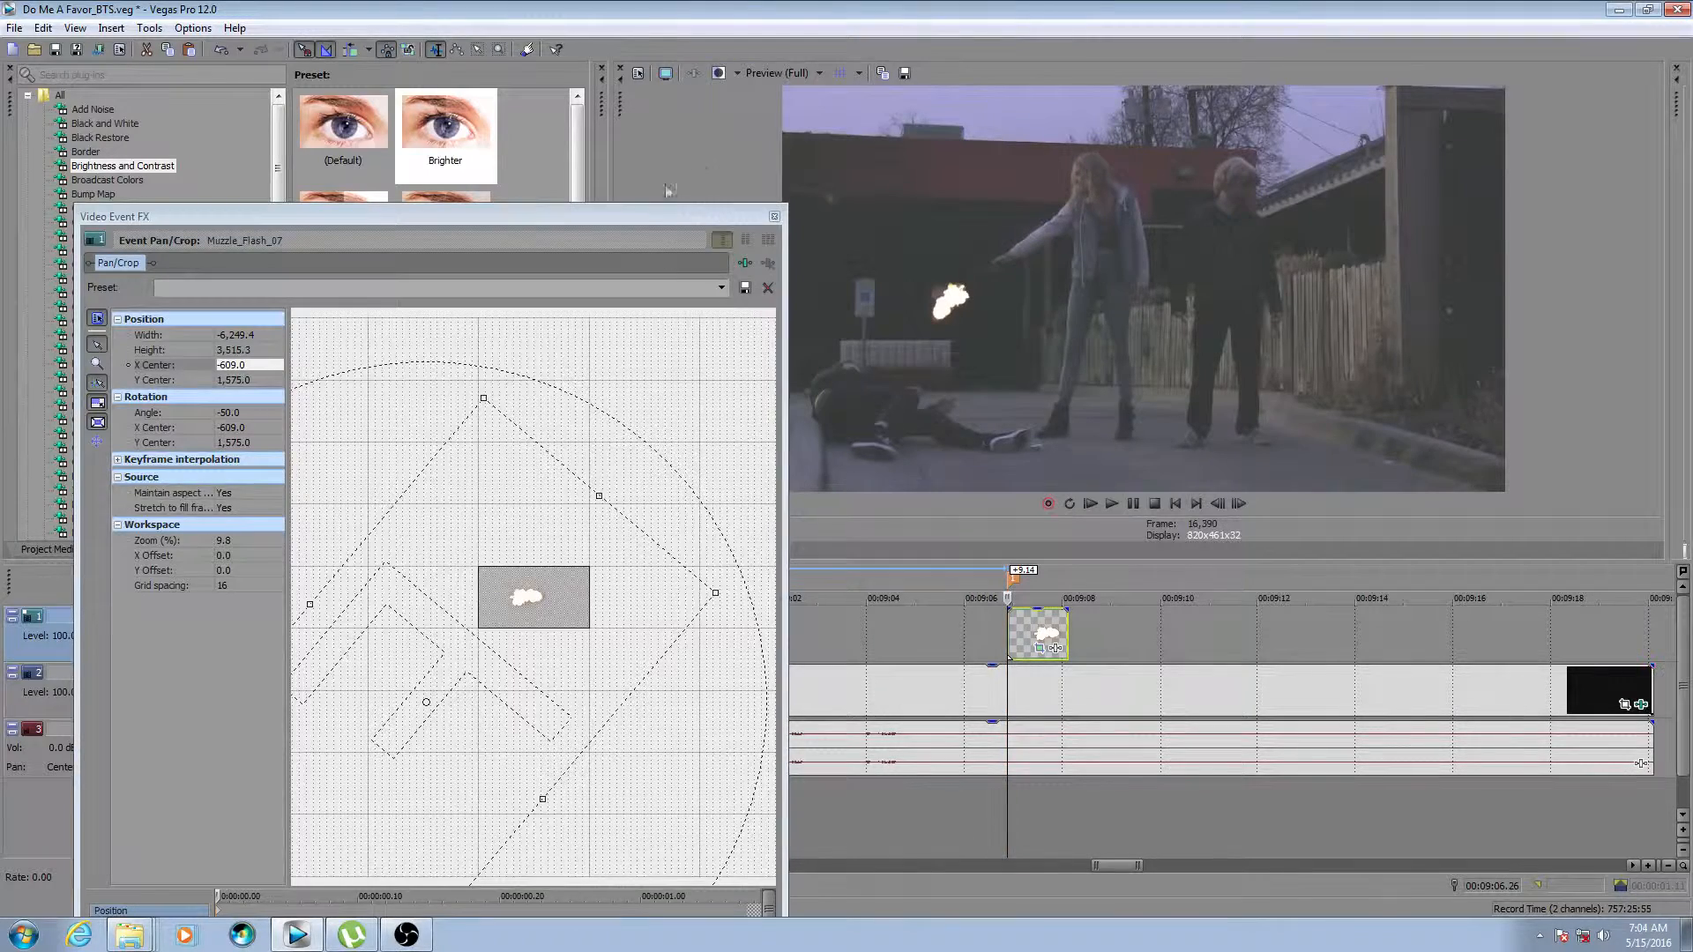
{"action": "left_click", "coordinate": [775, 216]}
{"action": "key", "text": "ctrl+s"}
Play back the muzzle flash shot from about one second before the marker and return to 00:09:05.11.
{"action": "left_click", "coordinate": [957, 785]}
{"action": "key", "text": "space"}
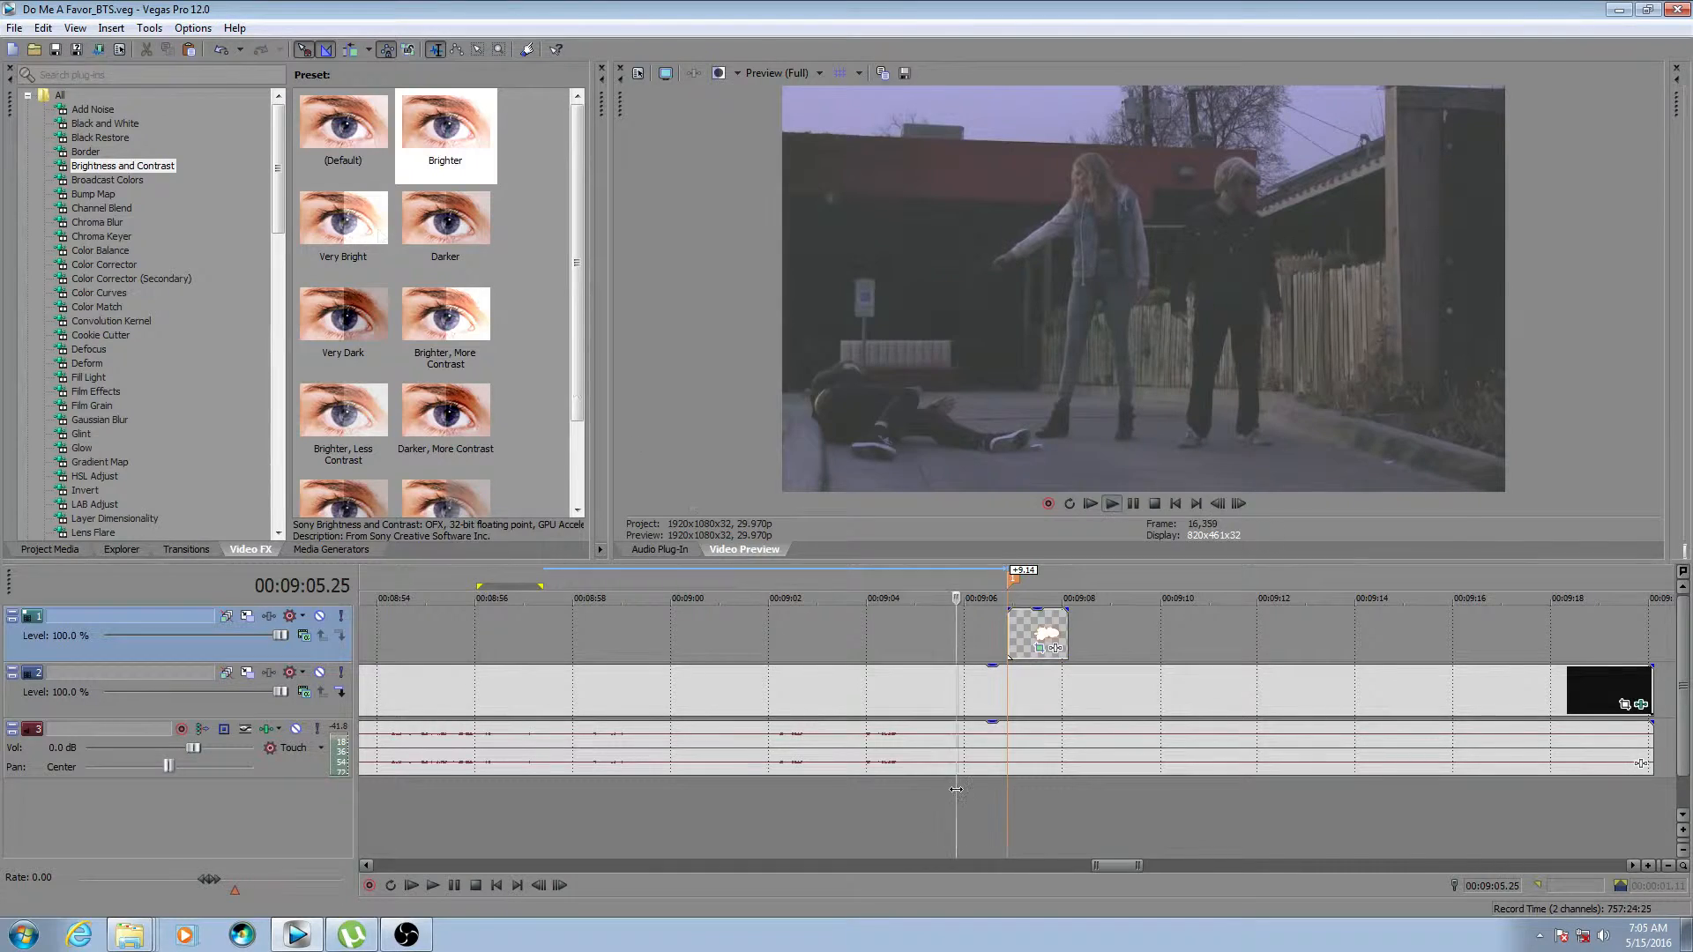
{"action": "left_click", "coordinate": [941, 816]}
{"action": "key", "text": "space"}
{"action": "key", "text": "space"}
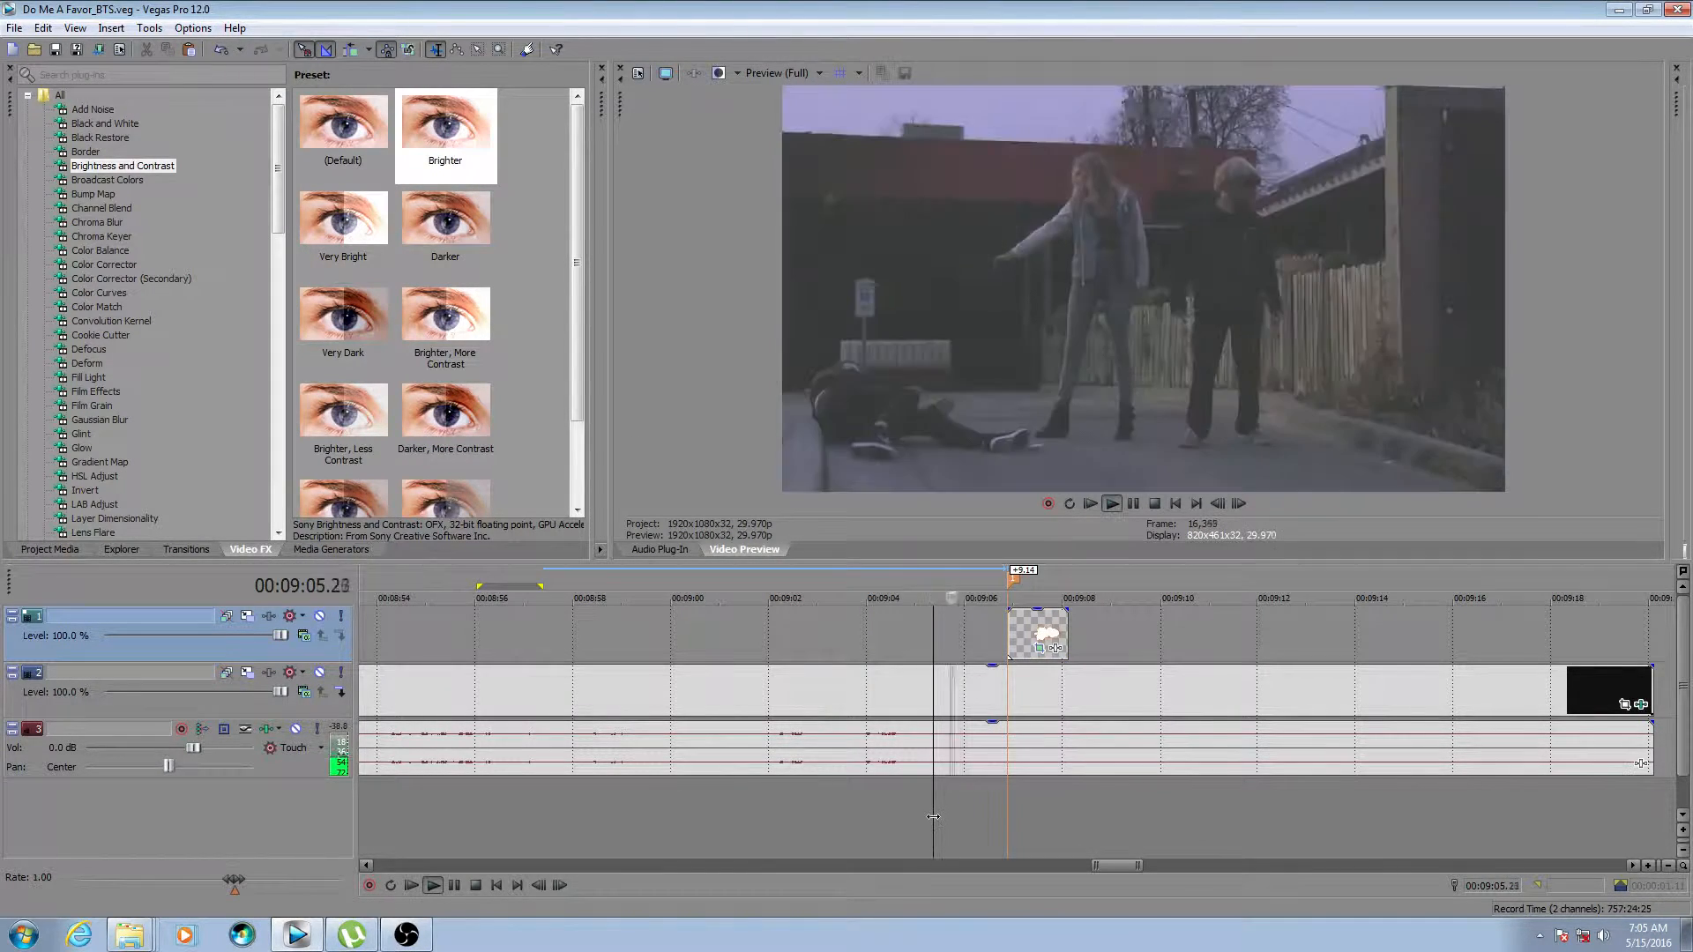
{"action": "key", "text": "space"}
{"action": "left_click", "coordinate": [933, 816]}
Insert a new audio track below the existing tracks and show the contents of the SFX media bin.
{"action": "right_click", "coordinate": [270, 765]}
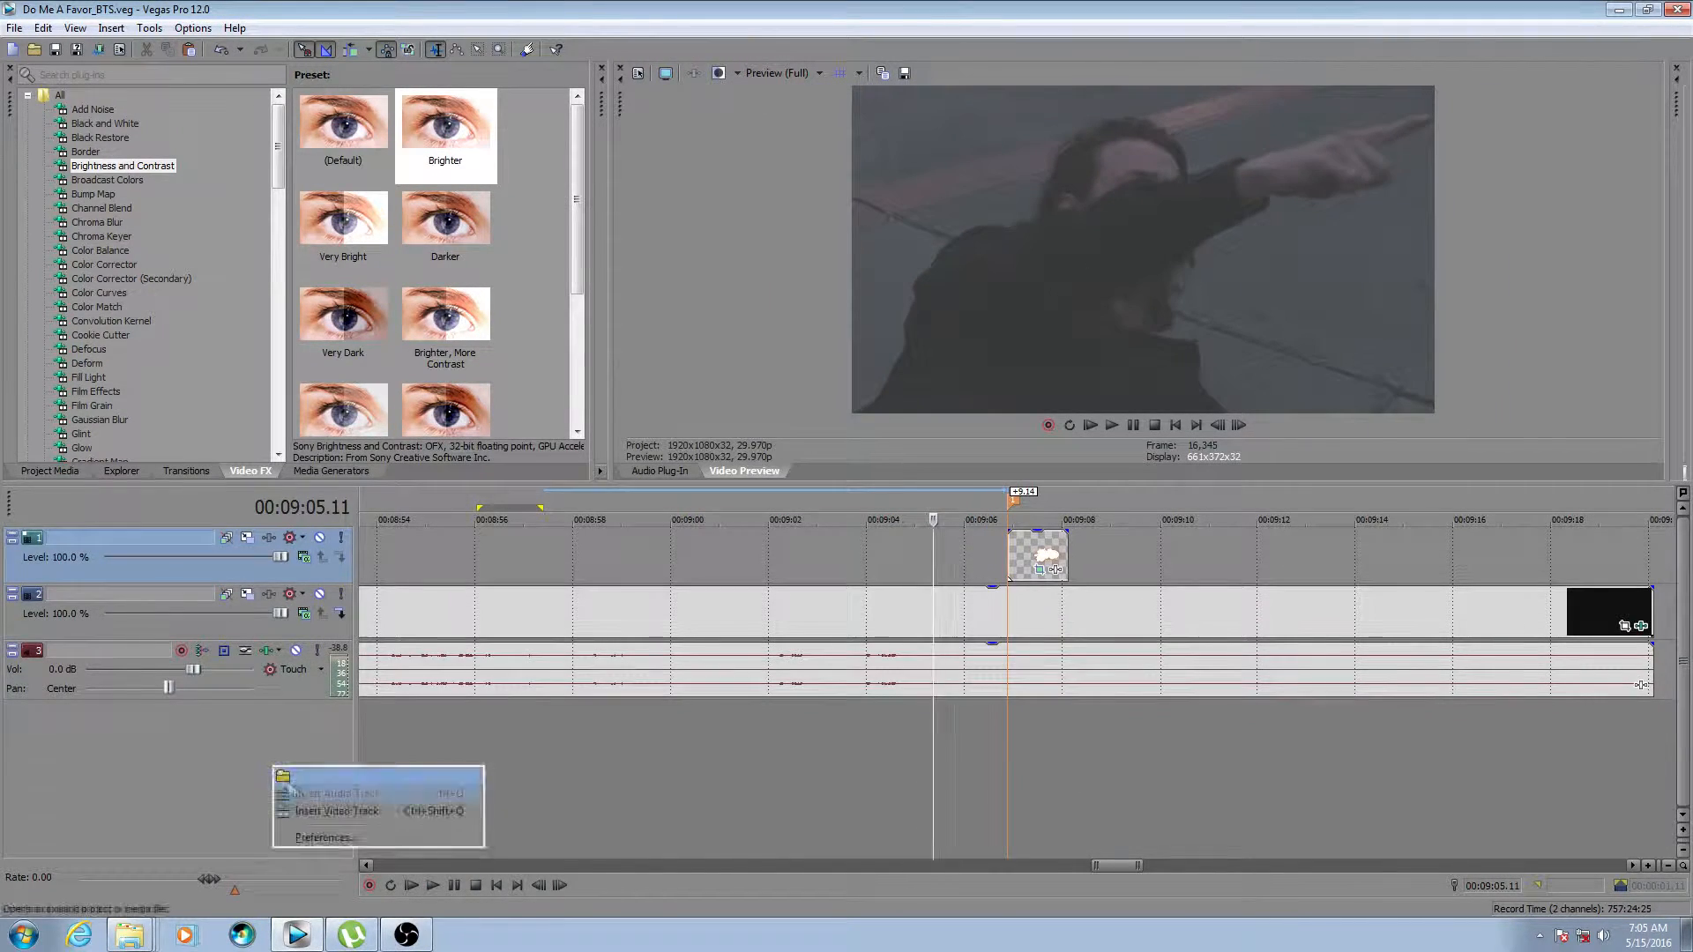
{"action": "left_click", "coordinate": [300, 774]}
{"action": "key", "text": "alt+1"}
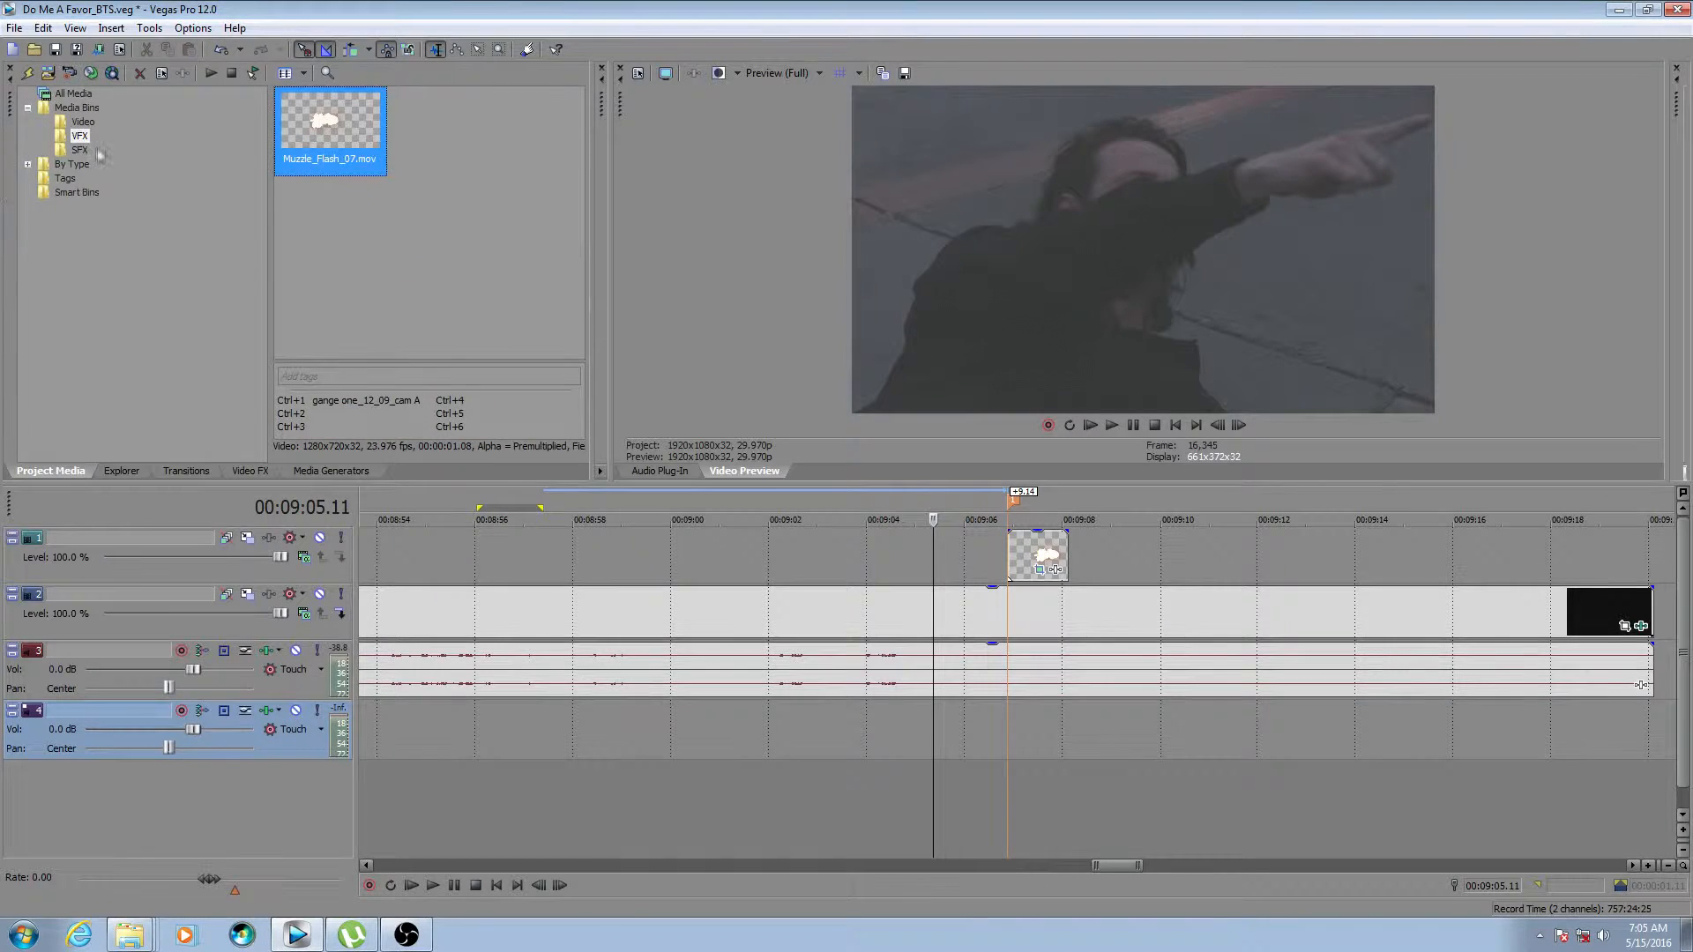
{"action": "left_click", "coordinate": [79, 149]}
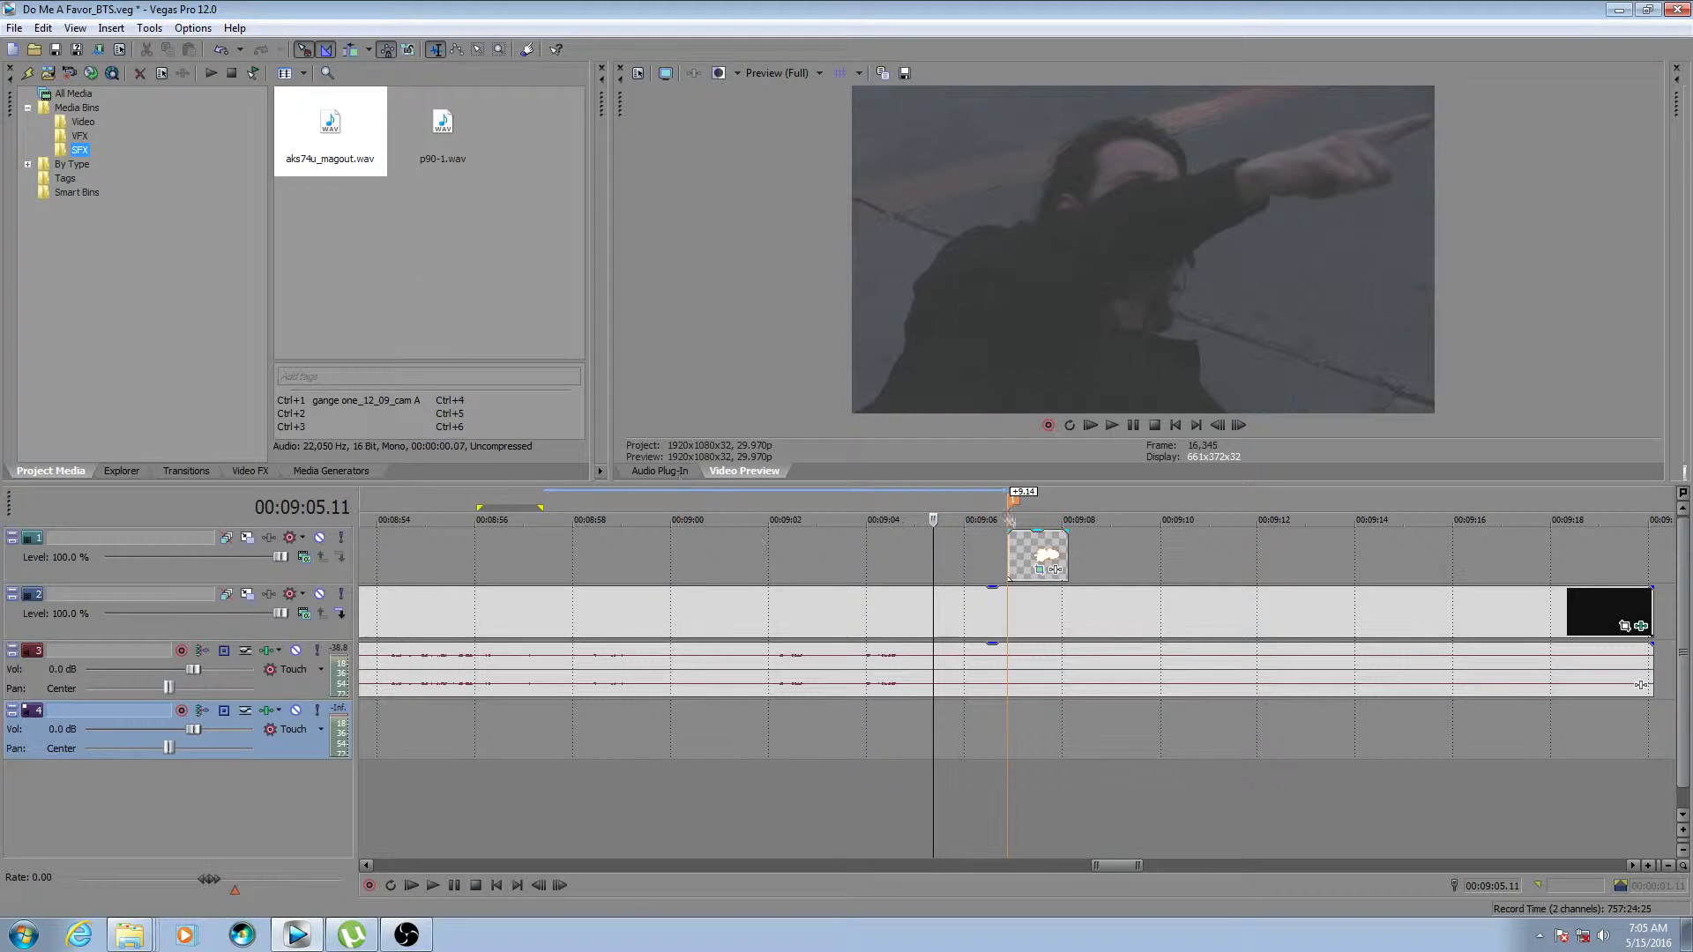
Audition both SFX sounds, place aks74u_magout.wav on the new audio track shortly after 00:09:04, and play it back.
{"action": "left_click_drag", "start_coordinate": [933, 732], "coordinate": [830, 741]}
{"action": "left_click", "coordinate": [336, 134]}
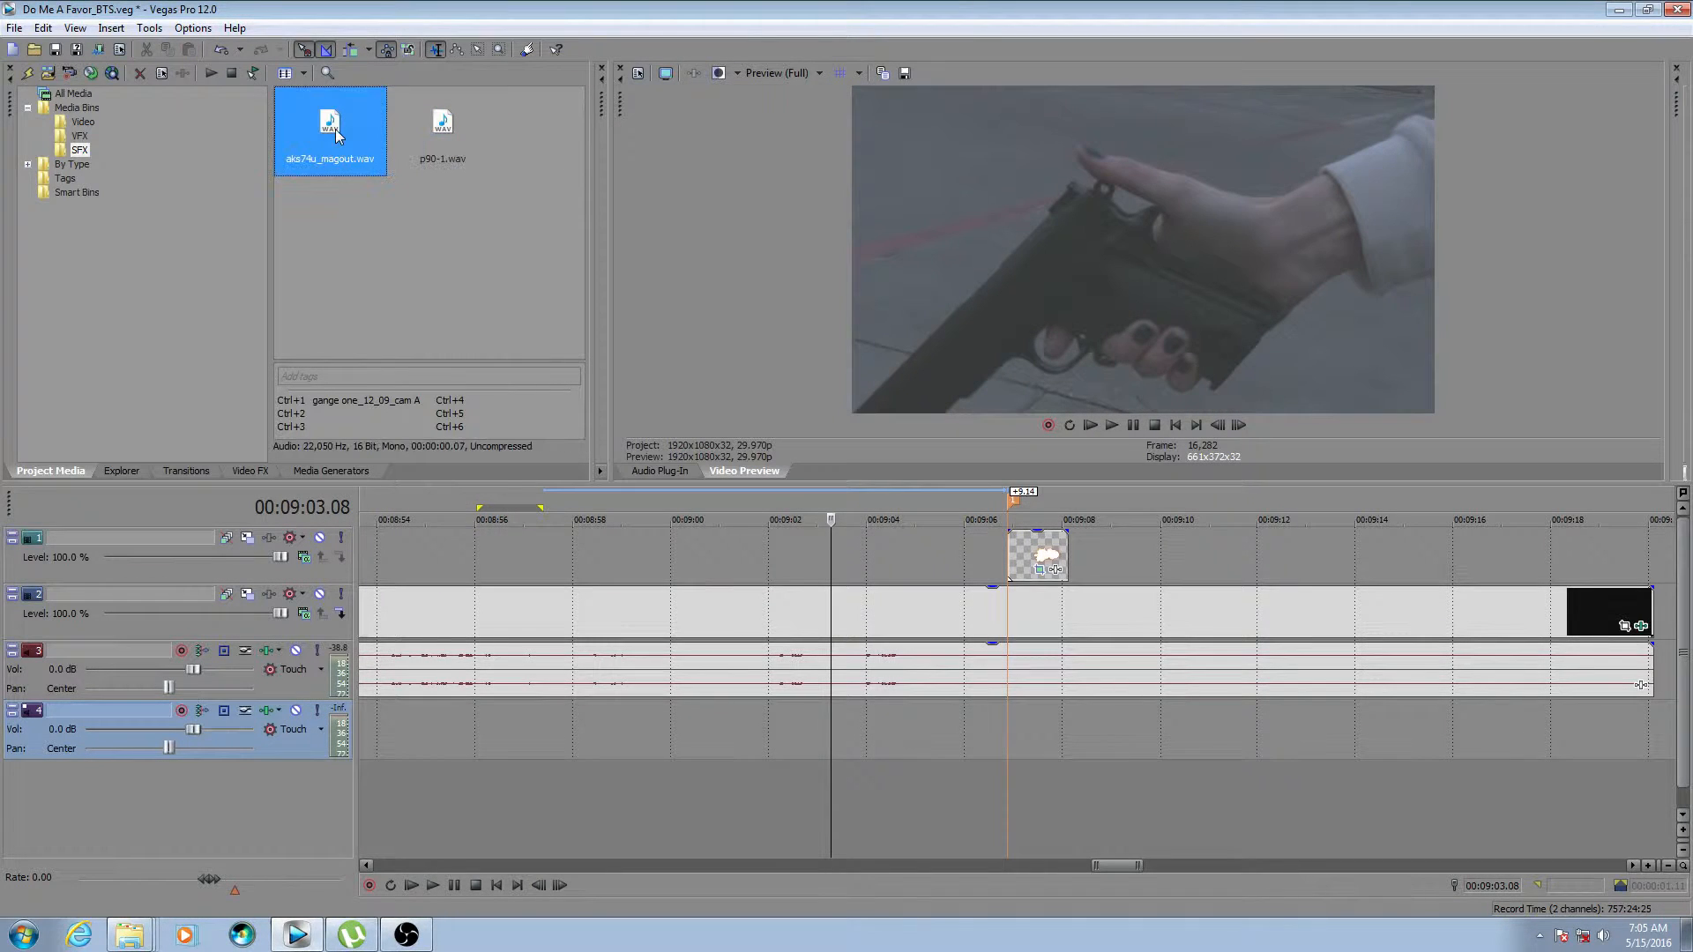
{"action": "left_click", "coordinate": [446, 141]}
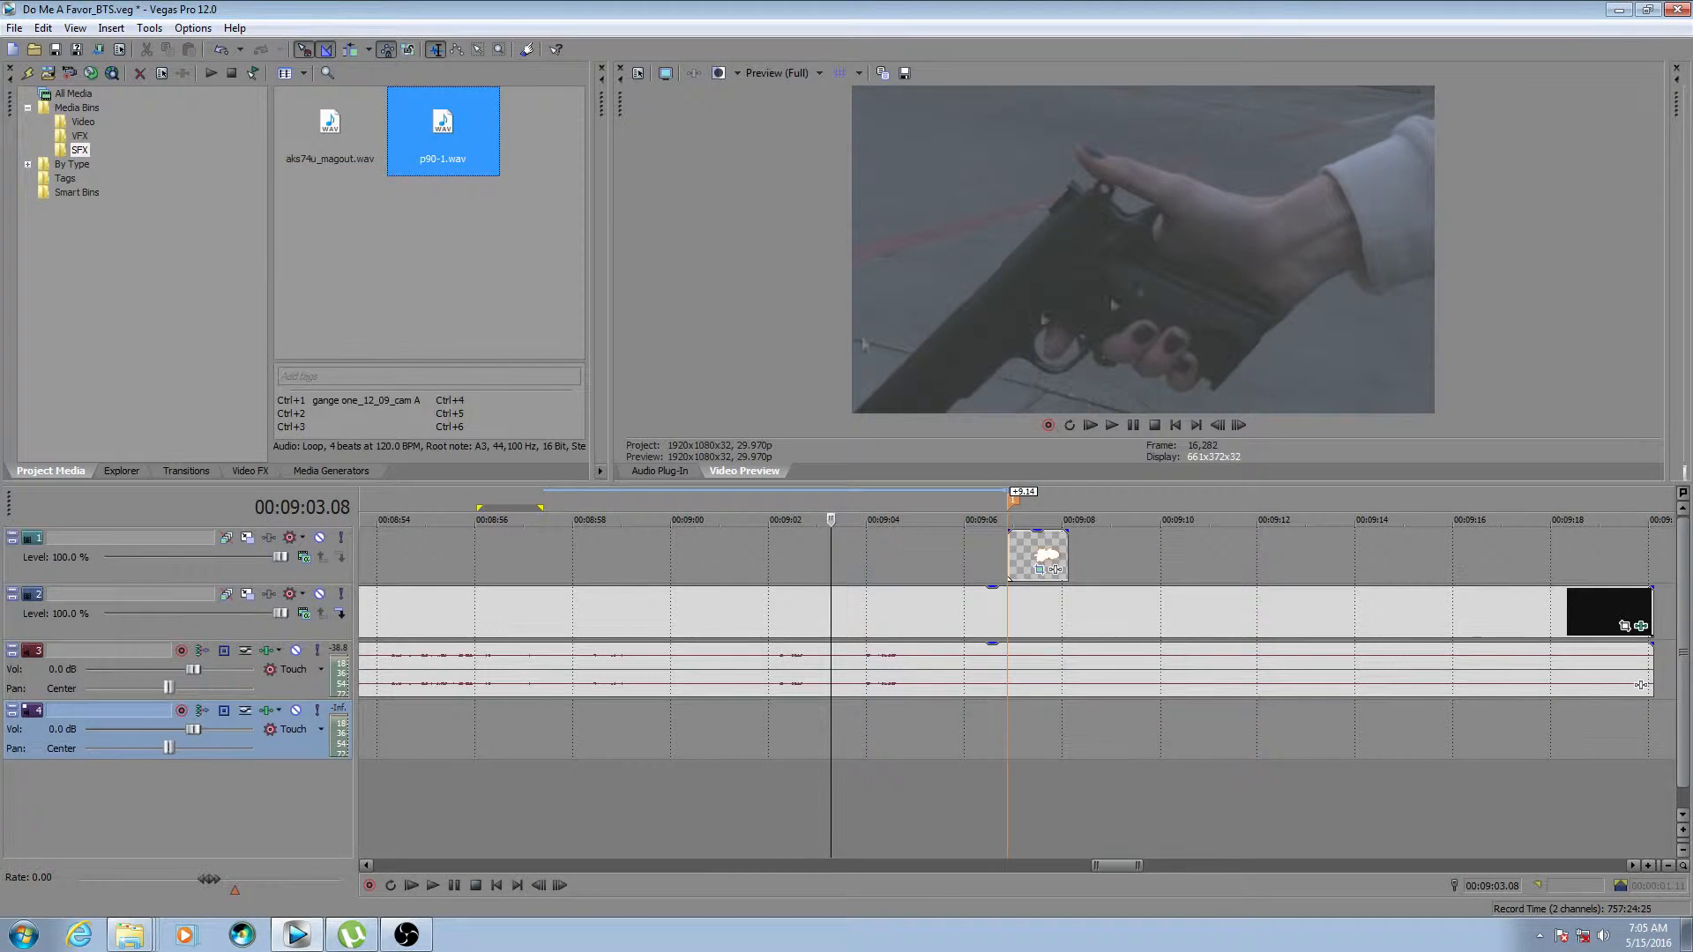
{"action": "left_click", "coordinate": [335, 132]}
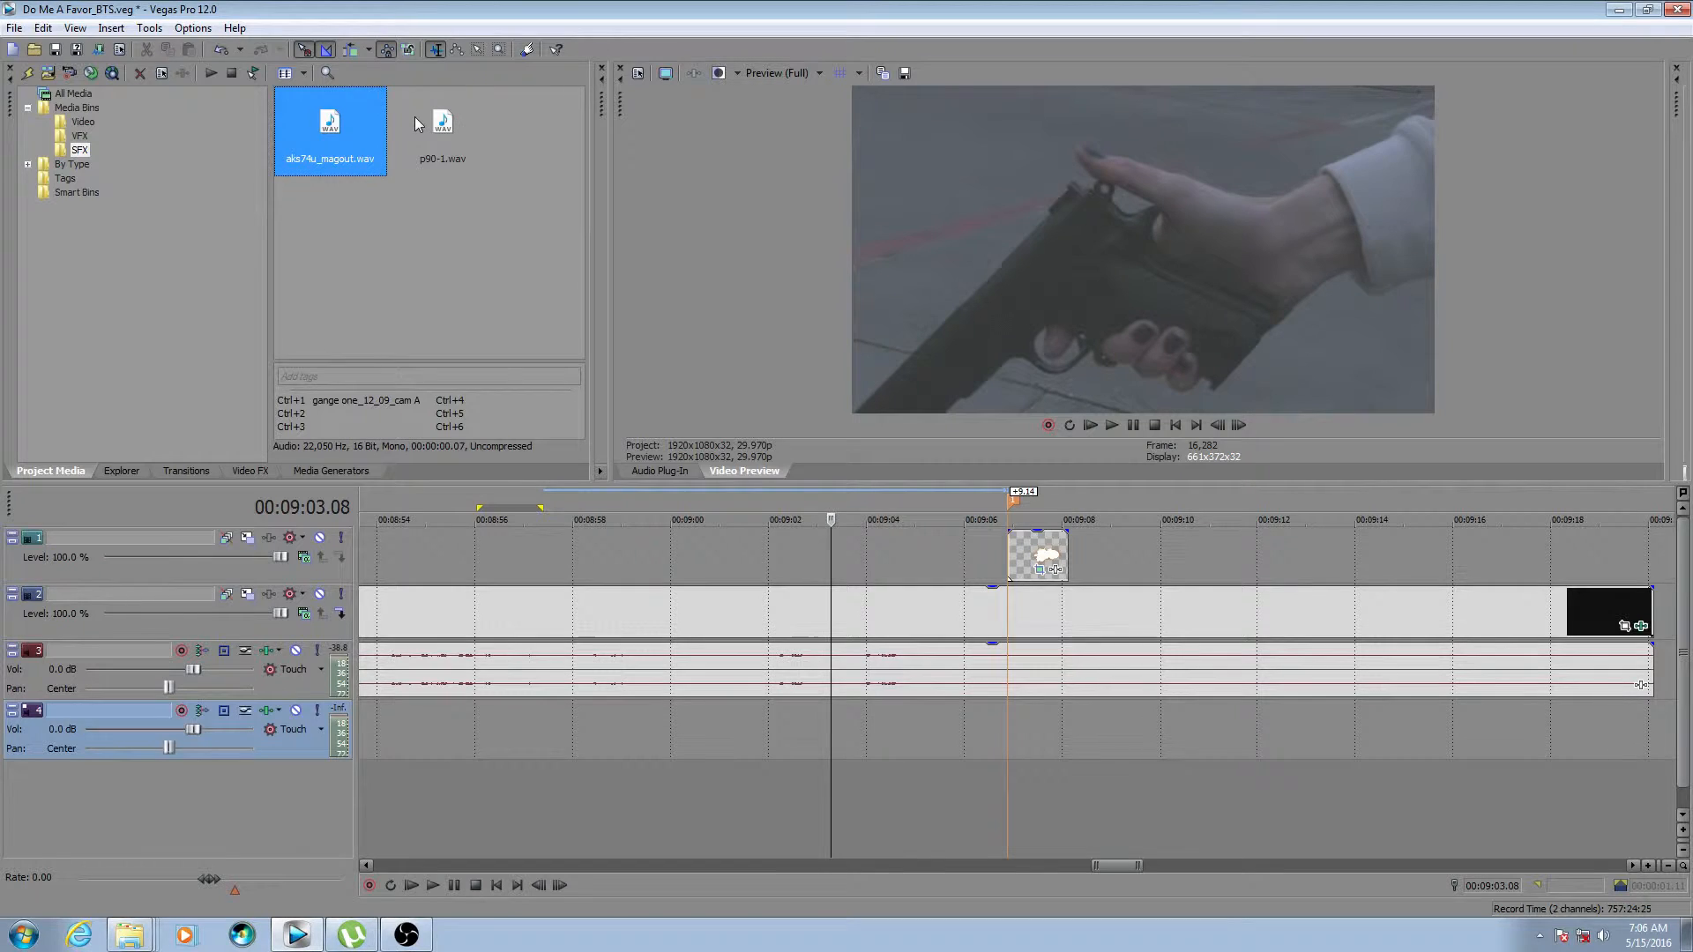
{"action": "left_click_drag", "start_coordinate": [357, 146], "coordinate": [879, 728]}
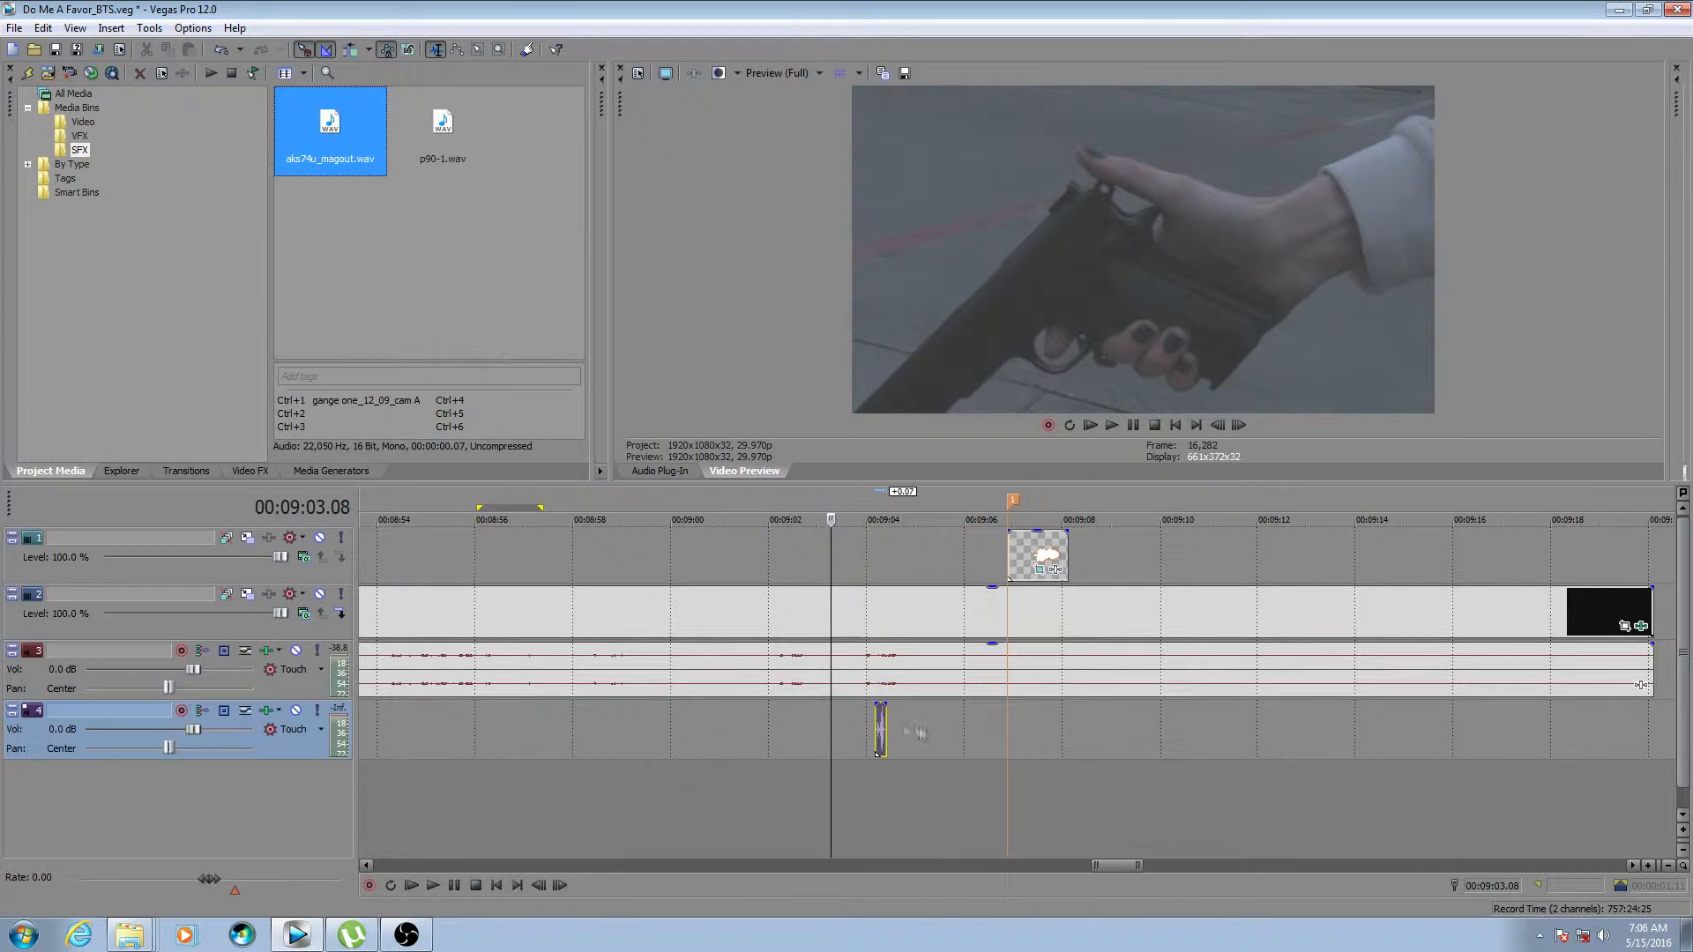
{"action": "key", "text": "space"}
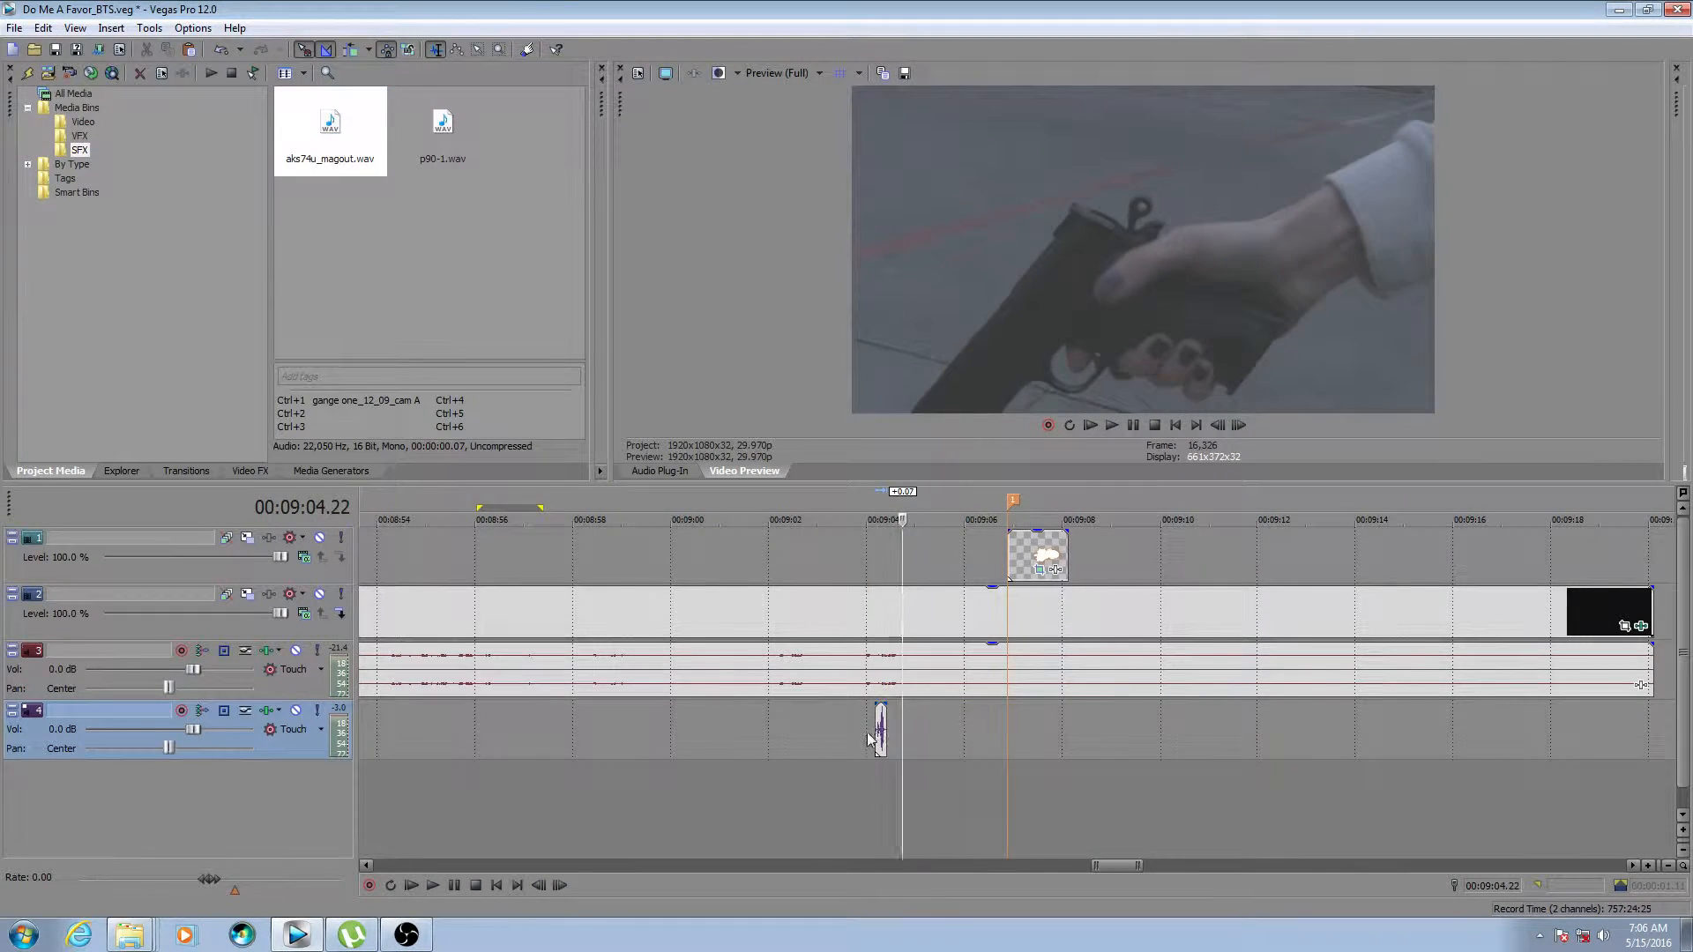
{"action": "key", "text": "space"}
Shift the aks74u_magout.wav clip slightly earlier so it starts at about 00:09:04.00, where the gun is cocked.
{"action": "scroll", "coordinate": [870, 733], "scroll_direction": "up", "scroll_amount": 4}
{"action": "left_click_drag", "start_coordinate": [1083, 732], "coordinate": [1035, 732]}
{"action": "left_click", "coordinate": [939, 743]}
{"action": "key", "text": "ctrl+s"}
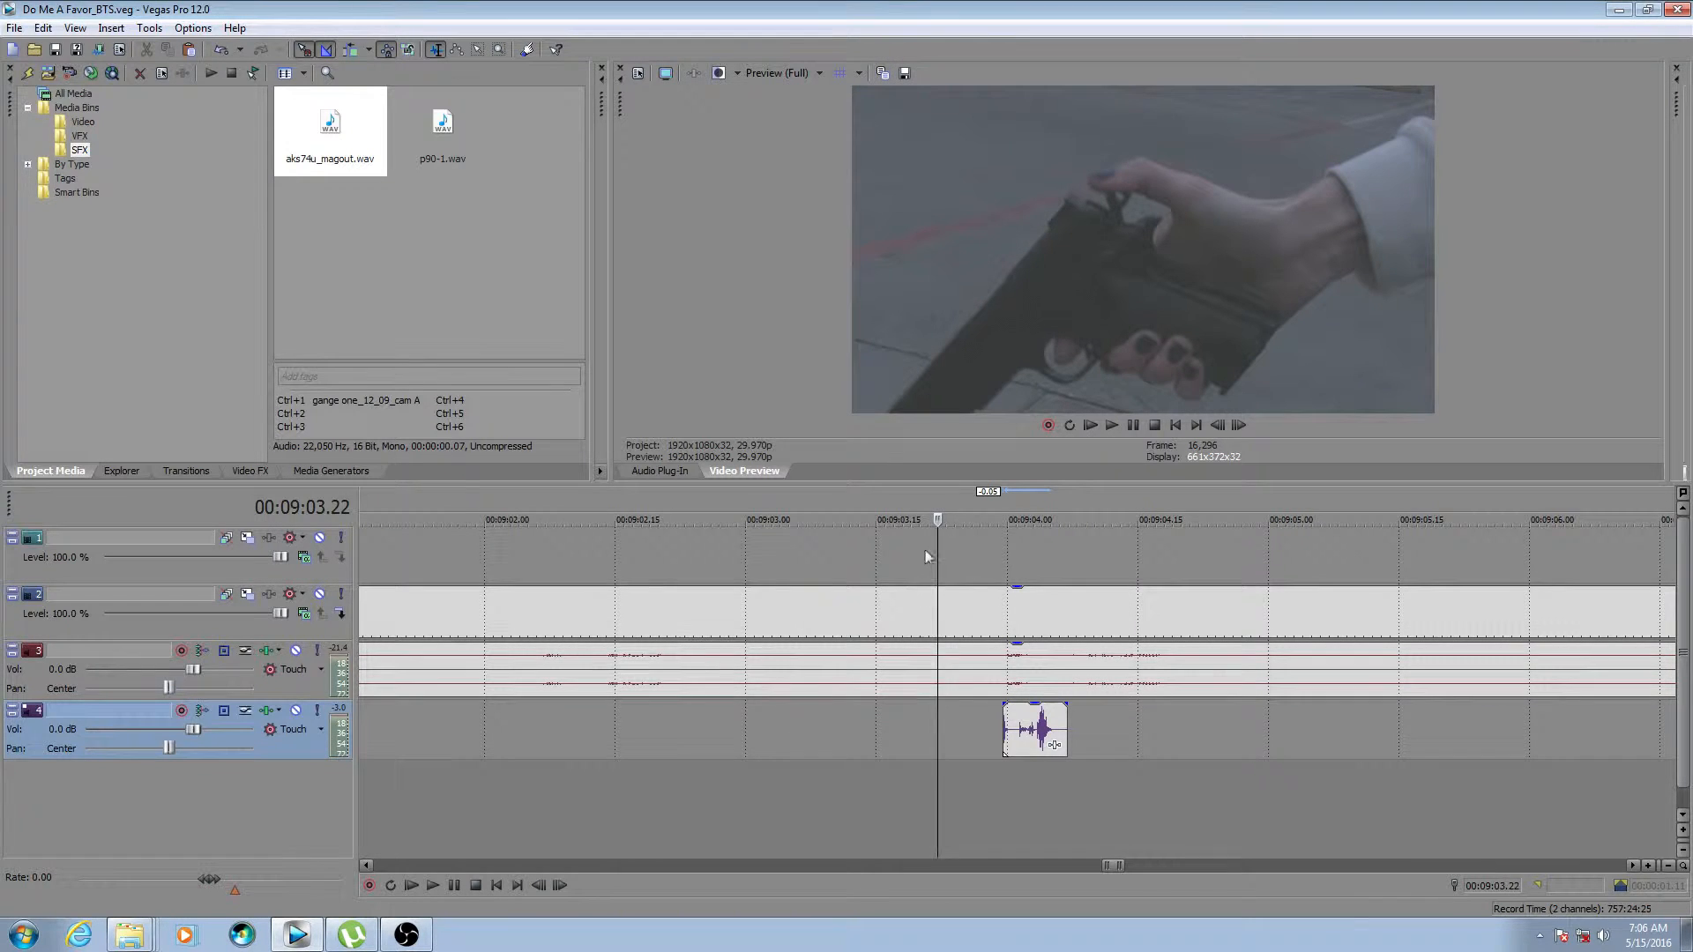
Scrub through the frames before the gun-cocking sound and play back from about 00:09:03.13 to check its sync.
{"action": "left_click", "coordinate": [961, 549]}
{"action": "left_click", "coordinate": [991, 551]}
{"action": "left_click", "coordinate": [971, 549]}
{"action": "left_click", "coordinate": [878, 547]}
{"action": "key", "text": "space"}
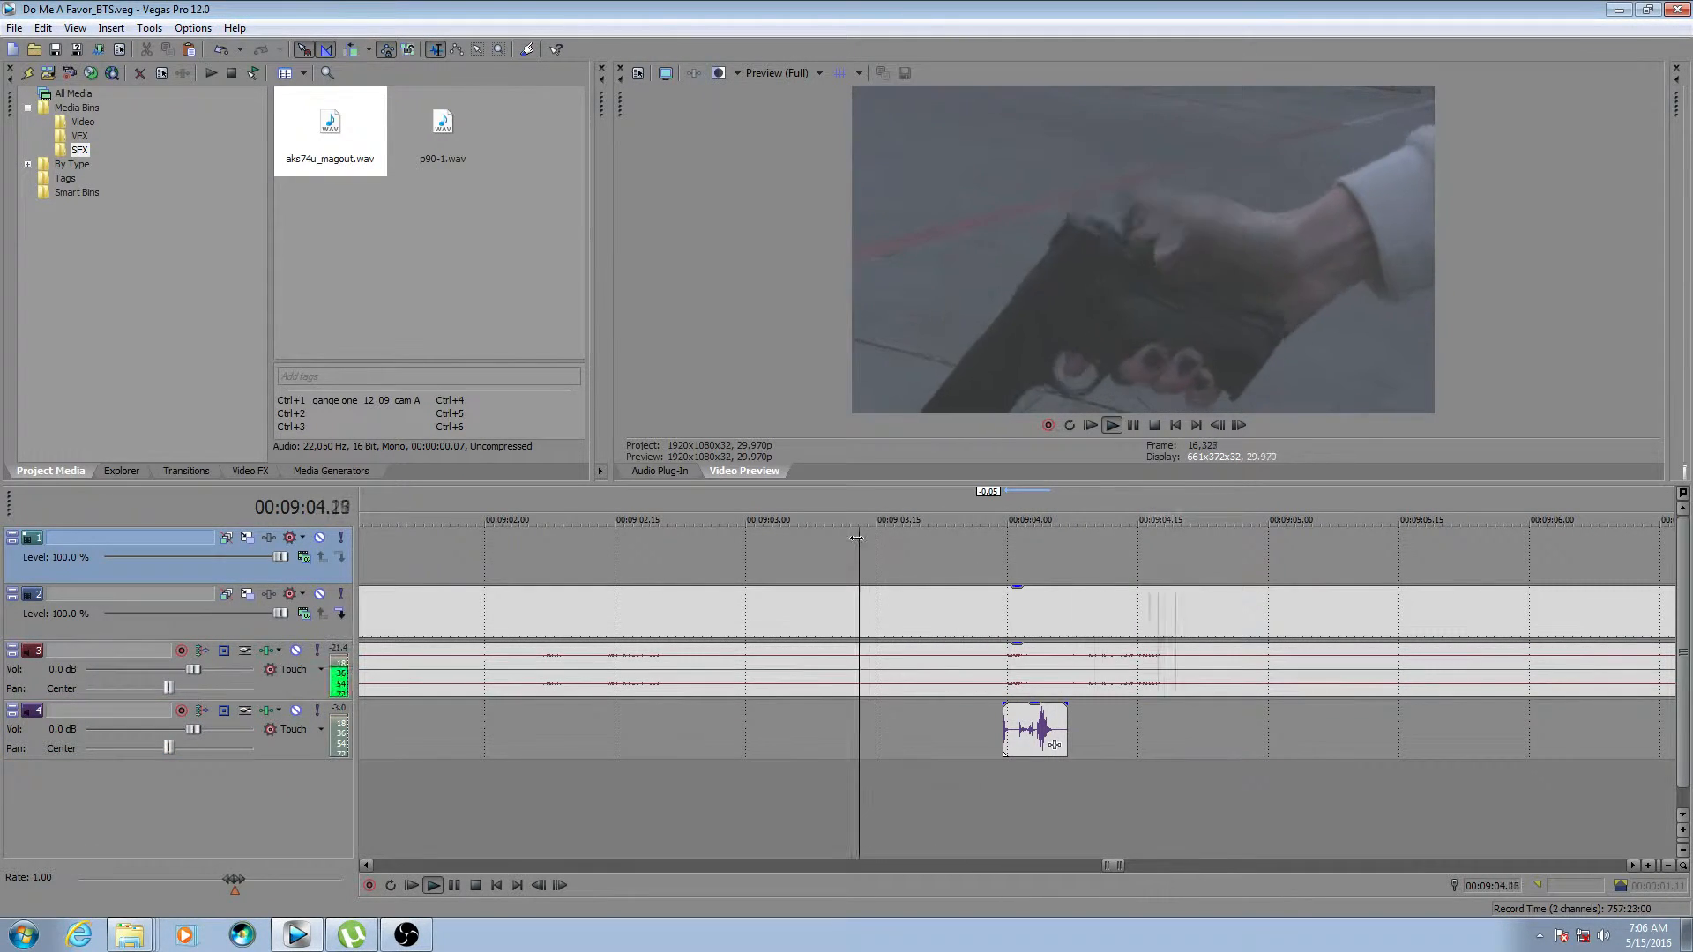
Widen the docked window area to reveal the Mixing Console and select the Track 4 audio channel.
{"action": "left_click_drag", "start_coordinate": [611, 357], "coordinate": [1093, 291]}
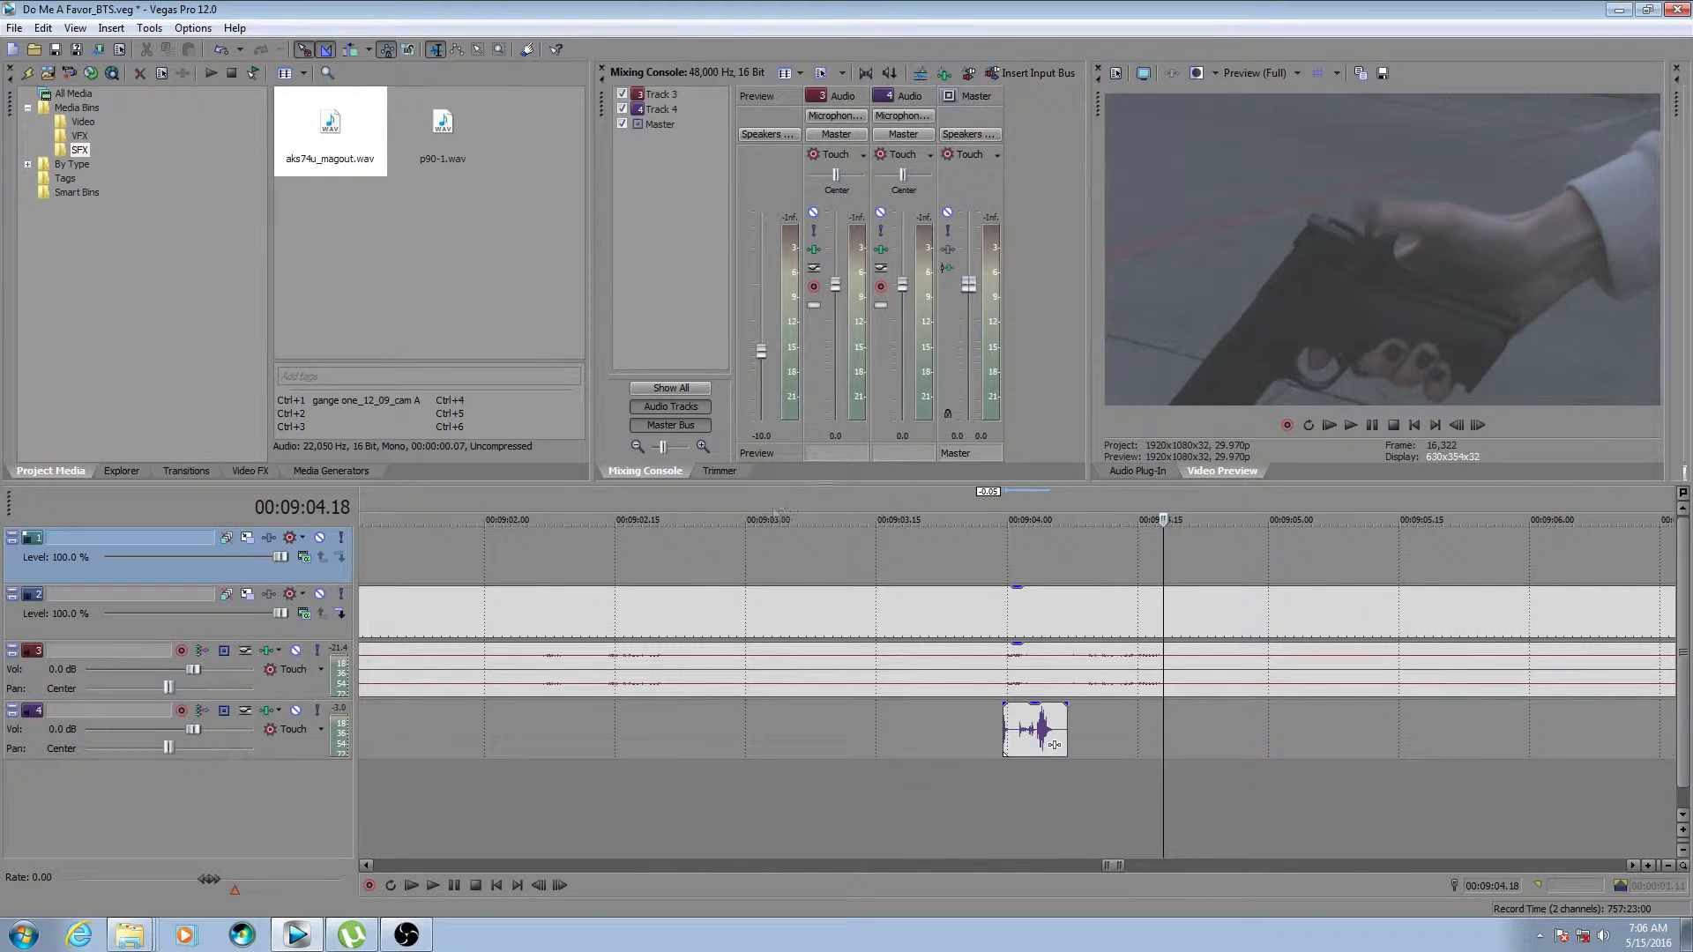
{"action": "left_click", "coordinate": [881, 180]}
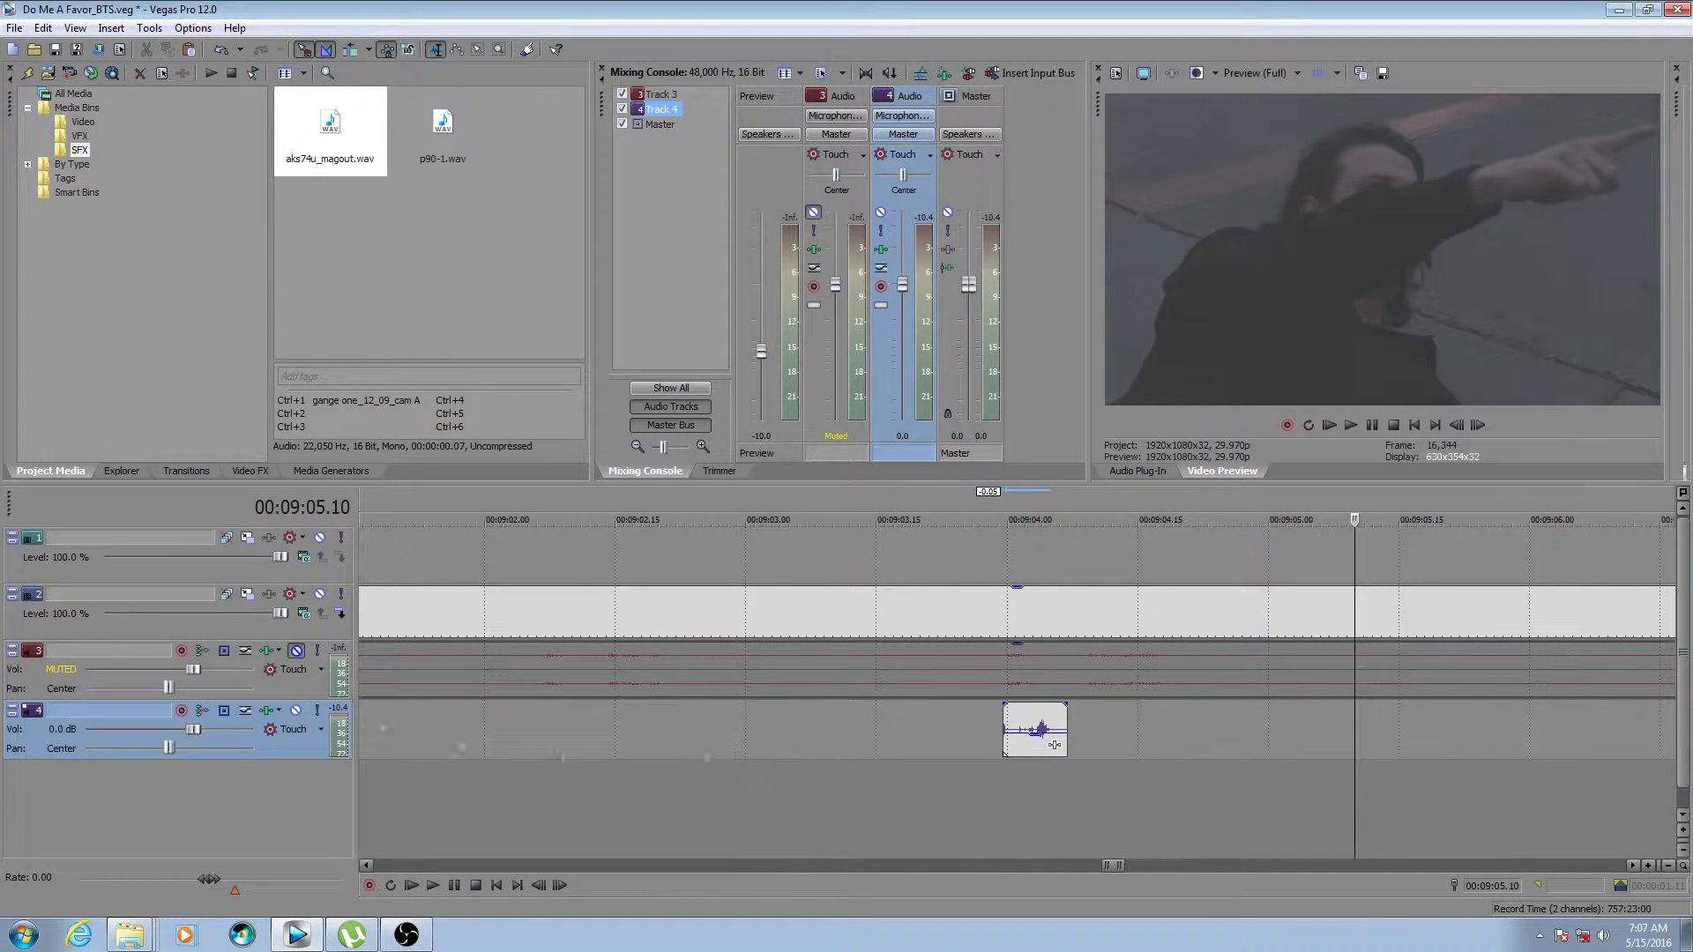
Place p90-1.wav on Track 4 at the muzzle flash marker and lower the clip's volume.
{"action": "scroll", "coordinate": [1164, 741], "scroll_direction": "down", "scroll_amount": 7}
{"action": "mouse_move", "coordinate": [443, 141]}
{"action": "left_mouse_down"}
{"action": "mouse_move", "coordinate": [1091, 773]}
{"action": "mouse_move", "coordinate": [955, 596]}
{"action": "mouse_move", "coordinate": [1065, 730]}
{"action": "left_mouse_up"}
{"action": "left_click_drag", "start_coordinate": [1088, 705], "coordinate": [1089, 725]}
Play back from about 00:09:03 to check both gun sounds against the picture, and return the playhead to 00:09:01.07.
{"action": "left_click", "coordinate": [963, 769]}
{"action": "key", "text": "space"}
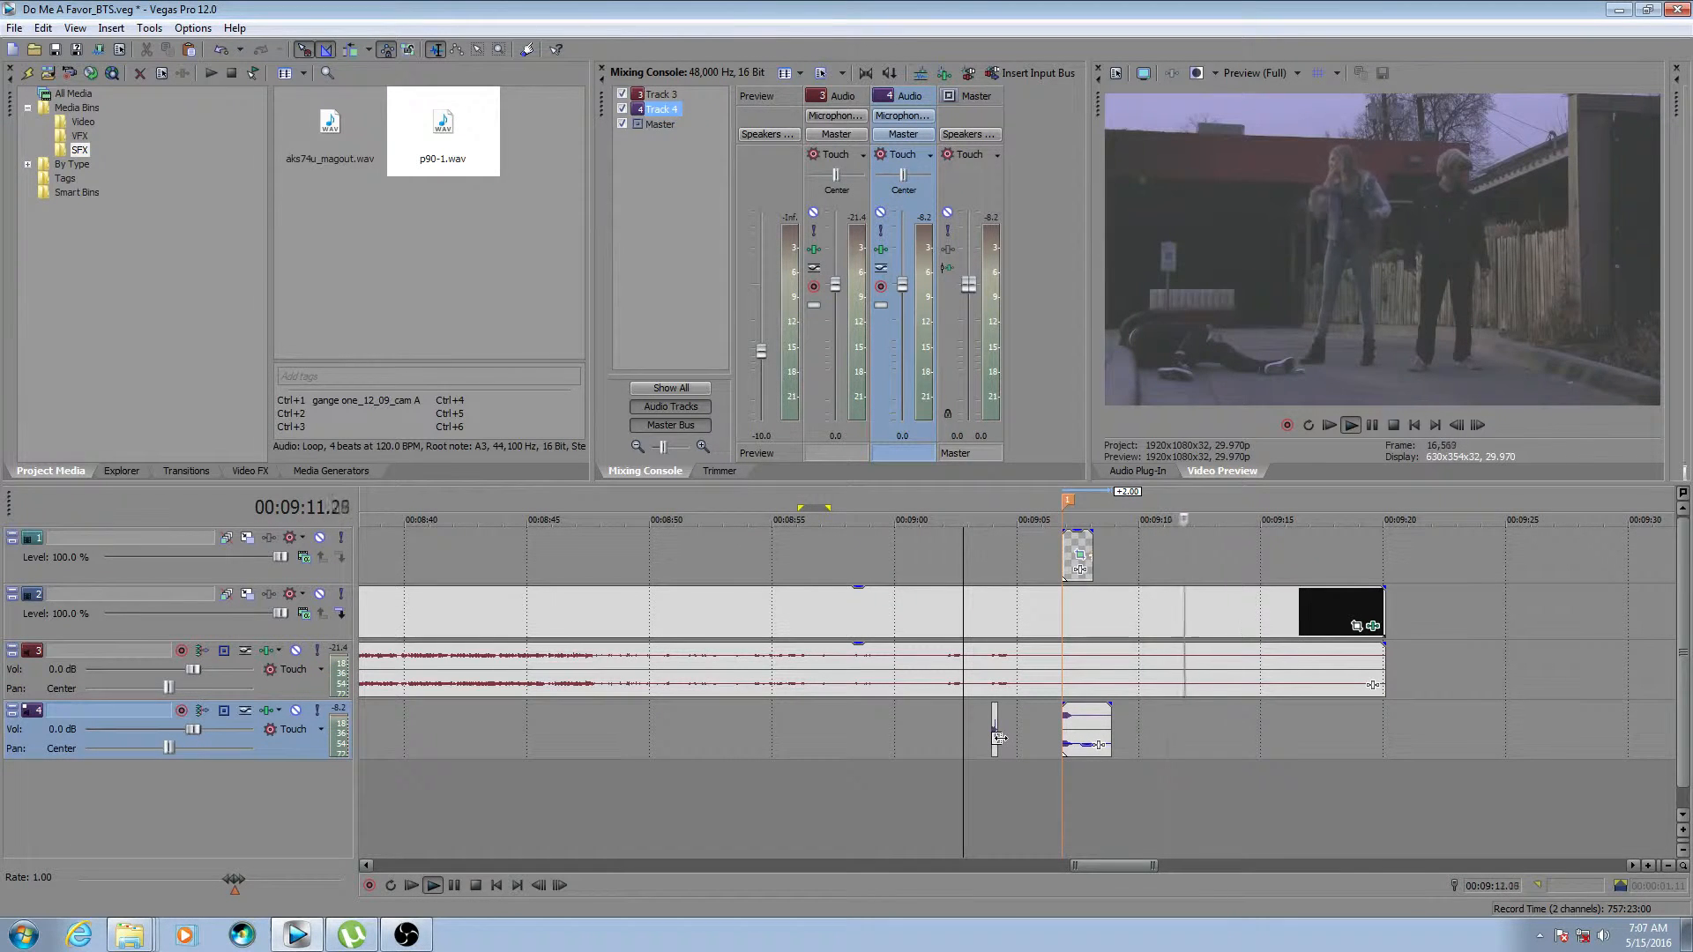
{"action": "key", "text": "space"}
{"action": "left_click", "coordinate": [1139, 600]}
{"action": "left_click_drag", "start_coordinate": [1141, 558], "coordinate": [924, 557]}
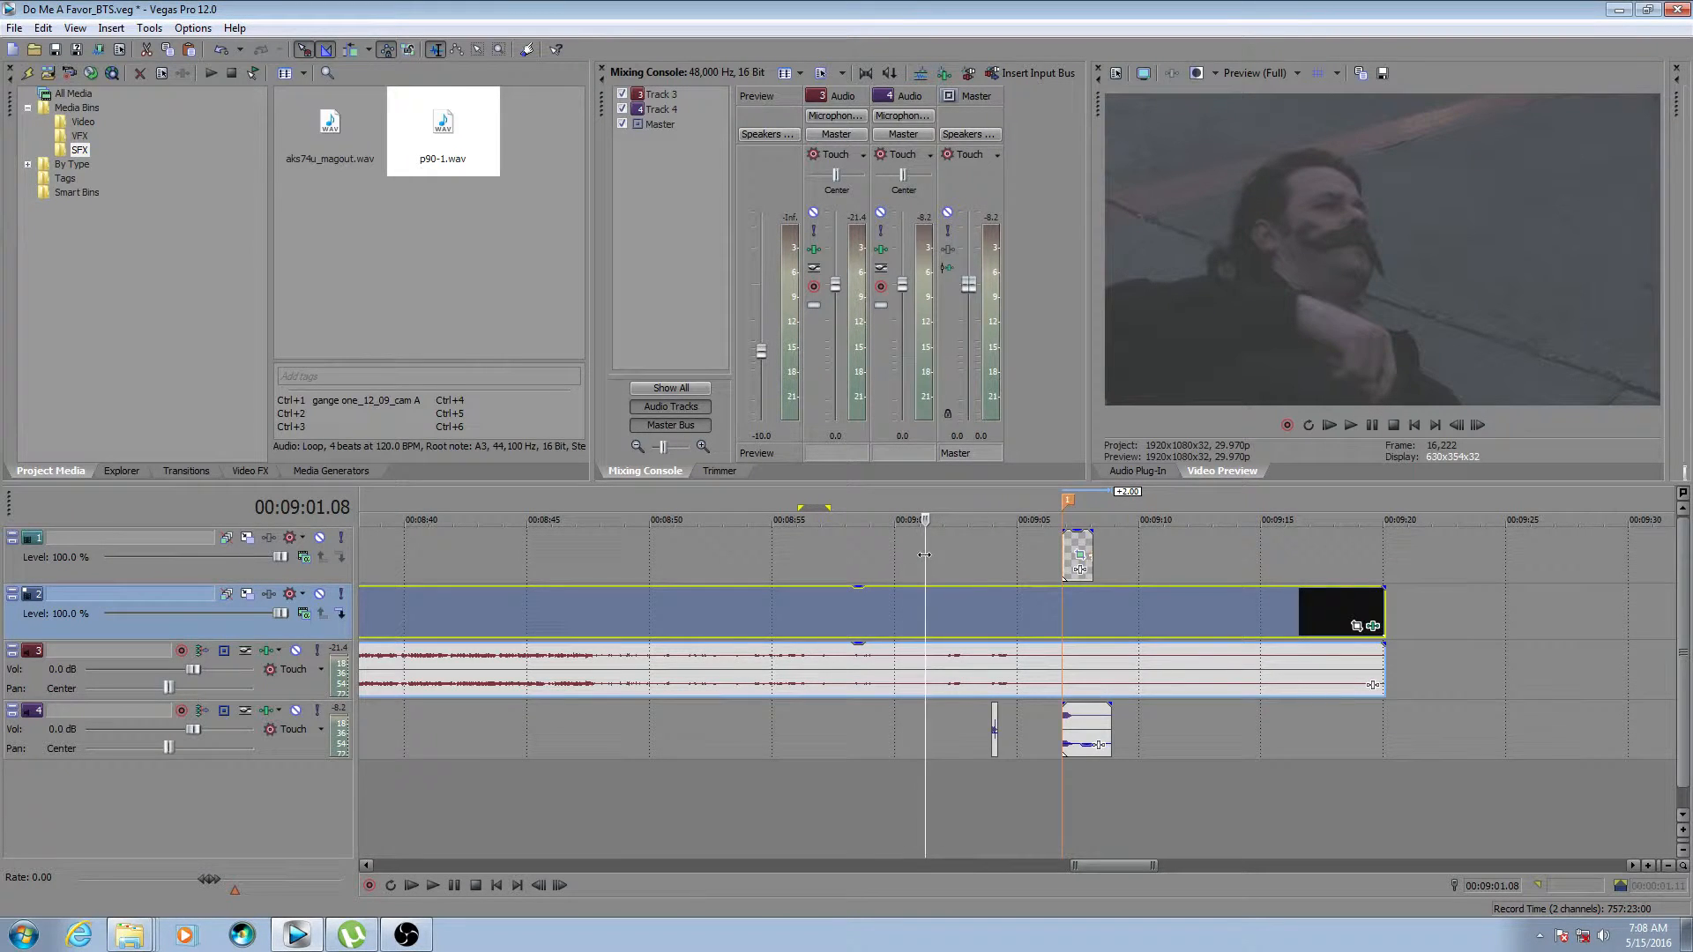
{"action": "left_click", "coordinate": [924, 555]}
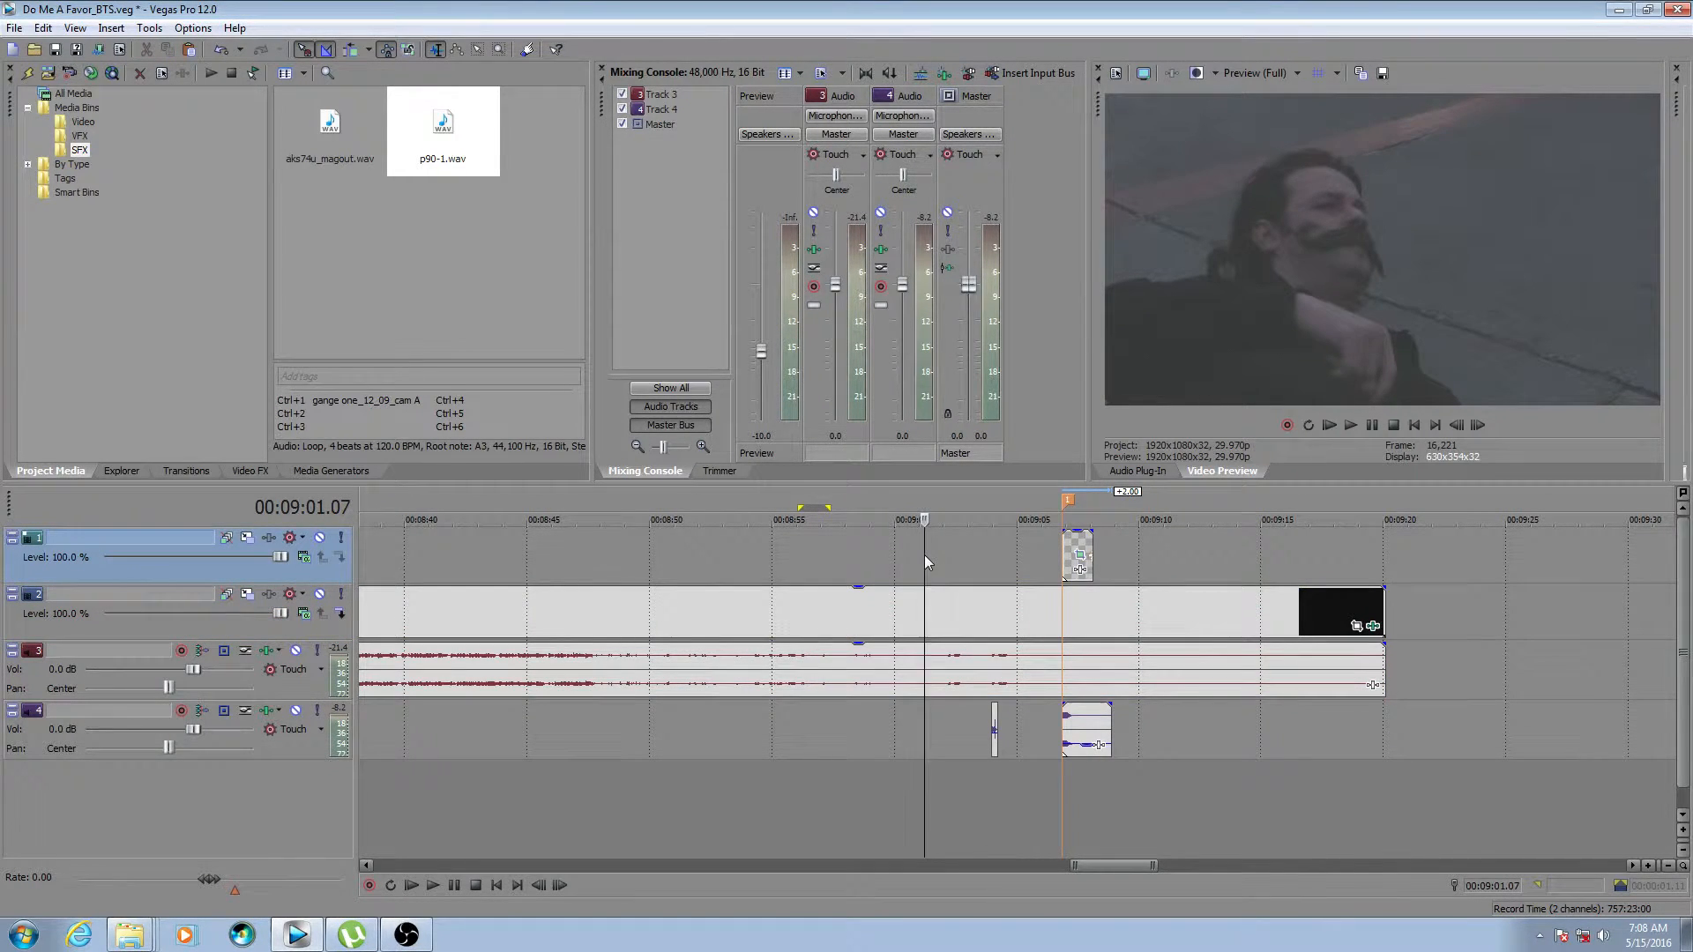